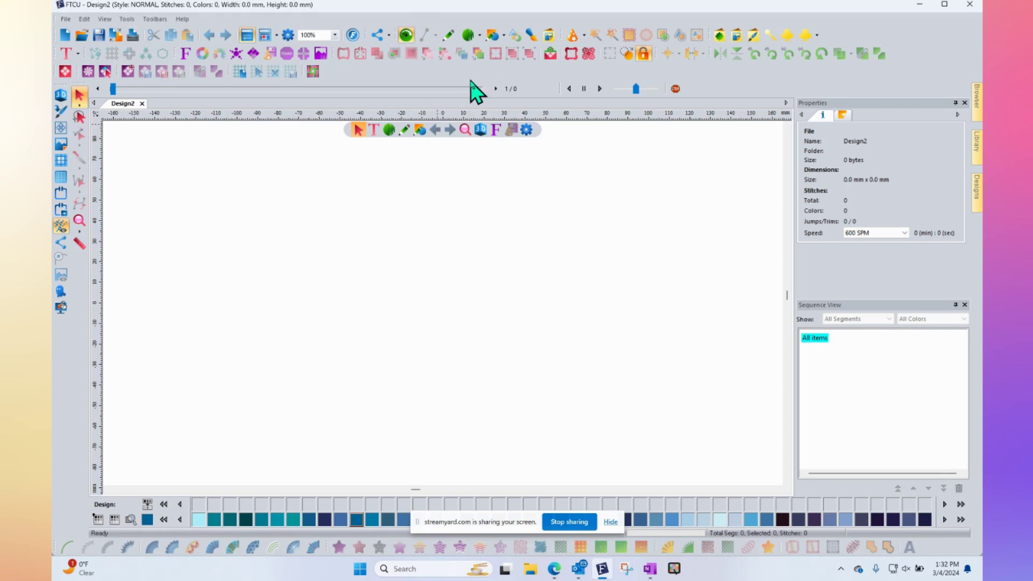
- Draw a 109.4 × 67.3 mm ellipse and convert it into a satin appliqué
{"action": "left_click", "coordinate": [491, 38]}
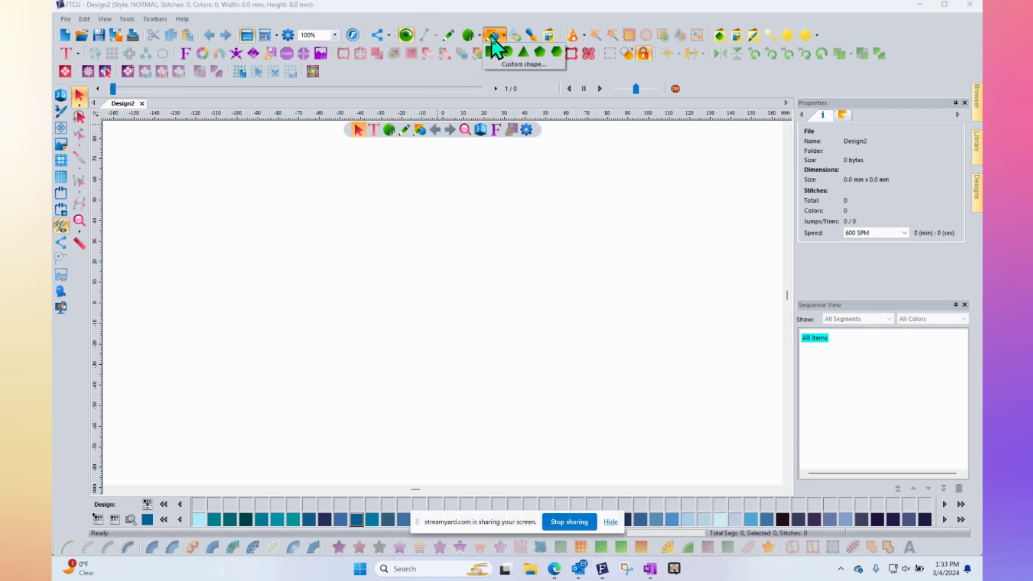
{"action": "left_click", "coordinate": [508, 52]}
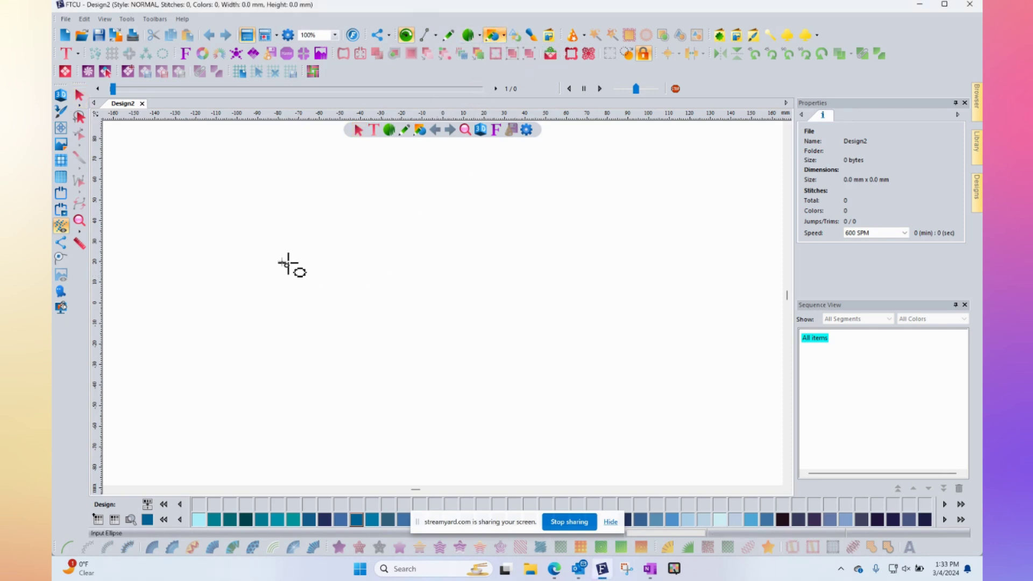
{"action": "left_click_drag", "start_coordinate": [237, 208], "coordinate": [456, 337]}
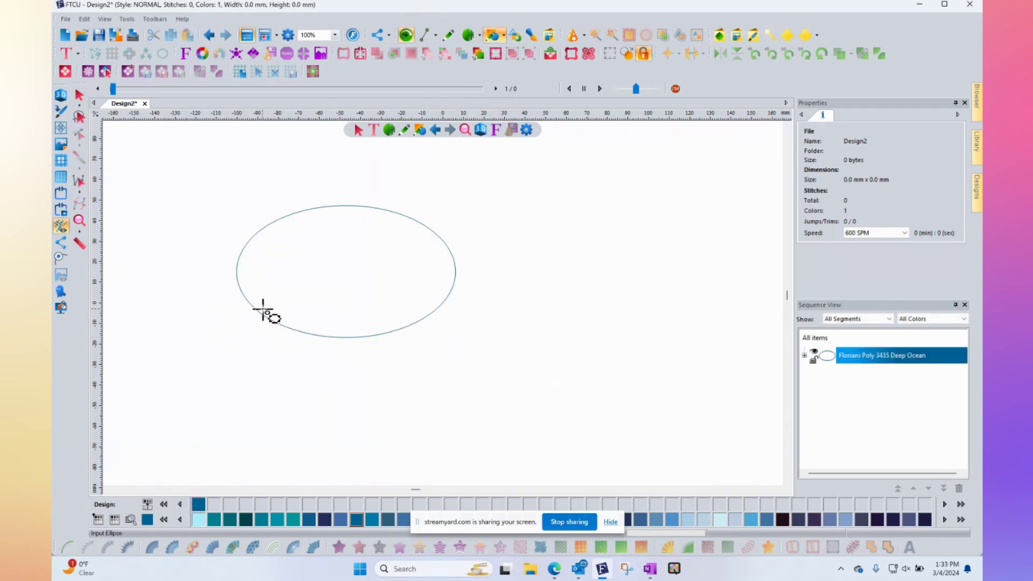
{"action": "left_click", "coordinate": [79, 96]}
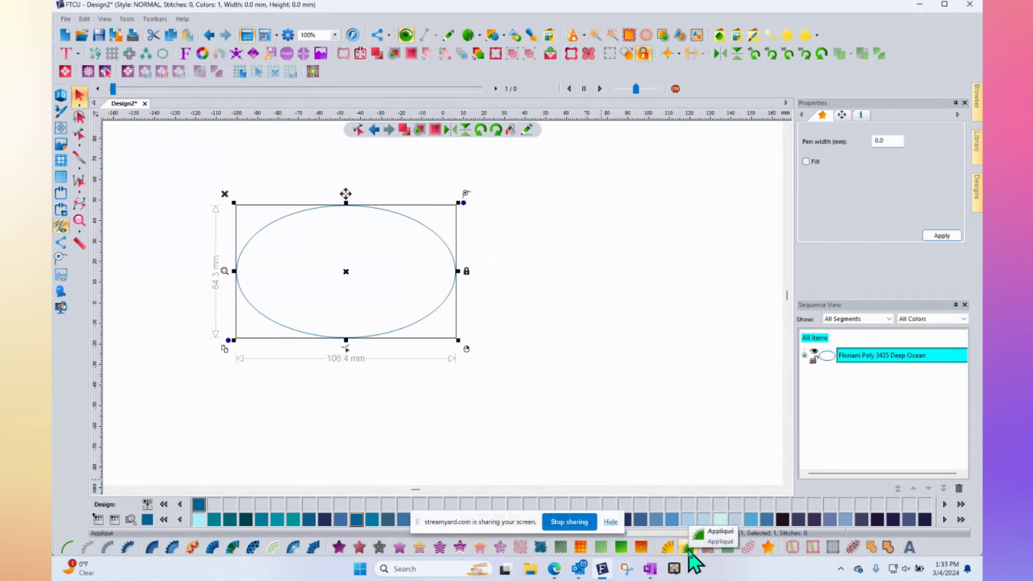
{"action": "left_click", "coordinate": [687, 547]}
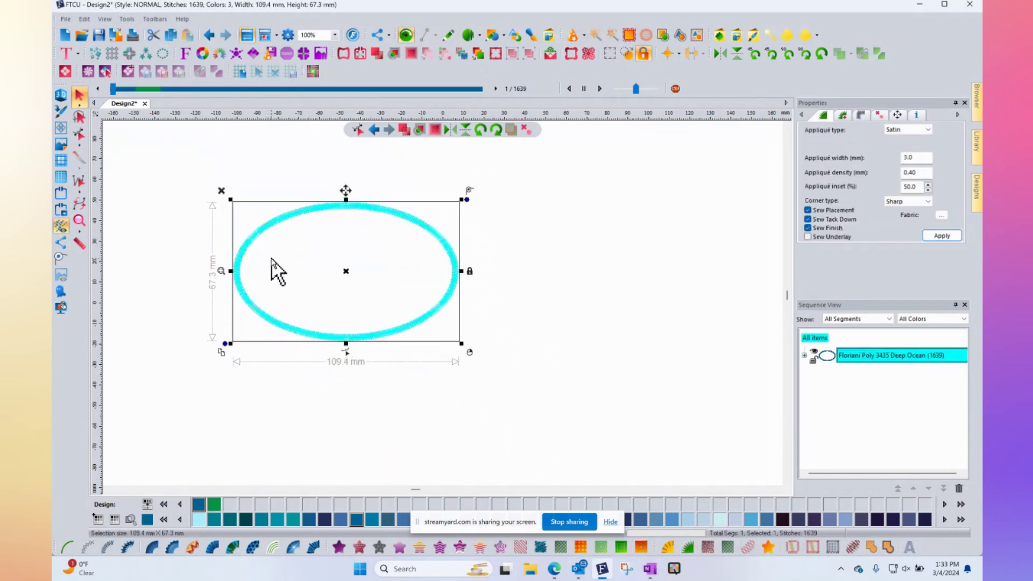
{"action": "left_click", "coordinate": [545, 192]}
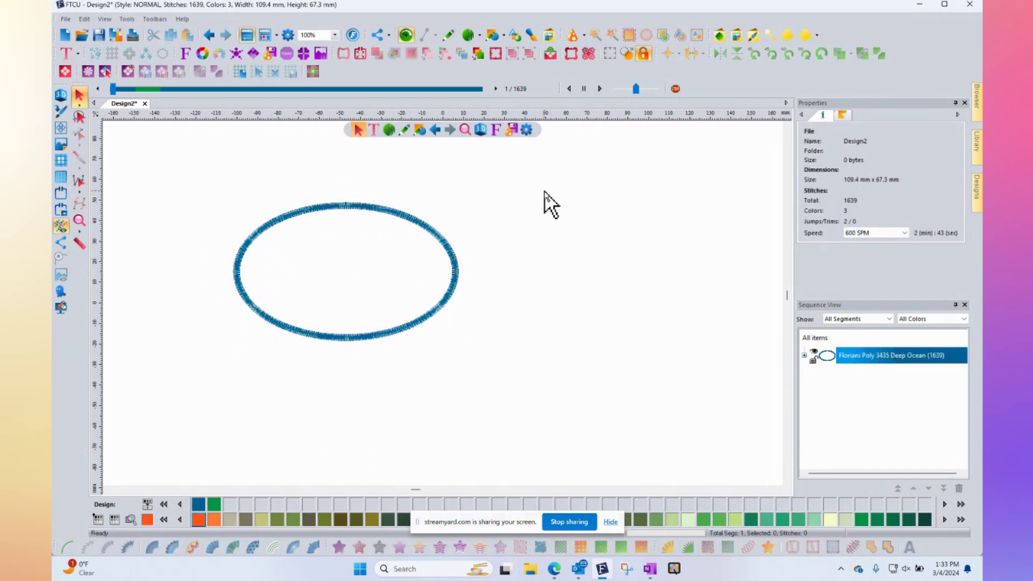
{"action": "left_click", "coordinate": [449, 37]}
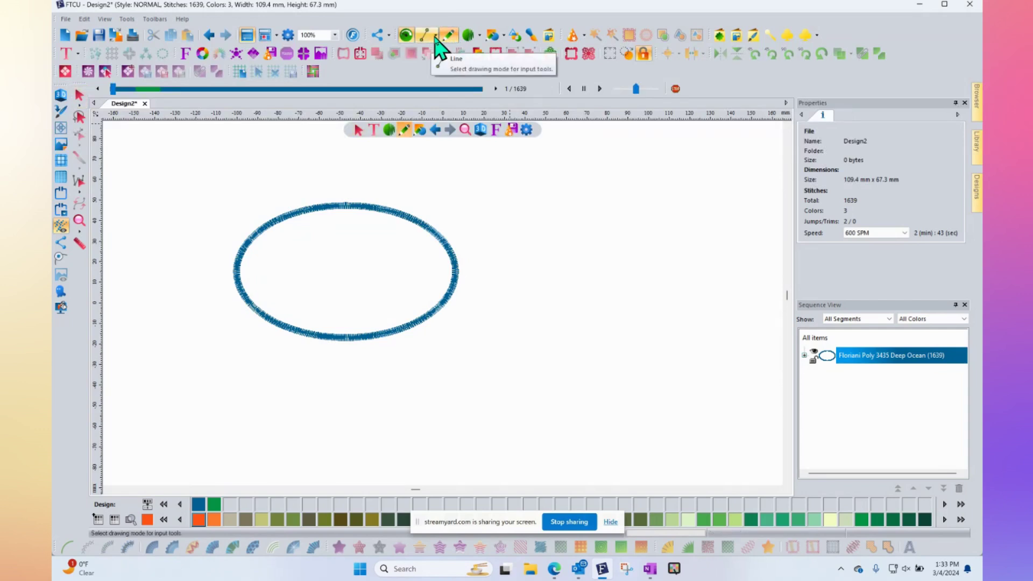
- Trace a large jagged feather outline with straight artwork lines to the right of the oval
{"action": "left_click", "coordinate": [434, 36]}
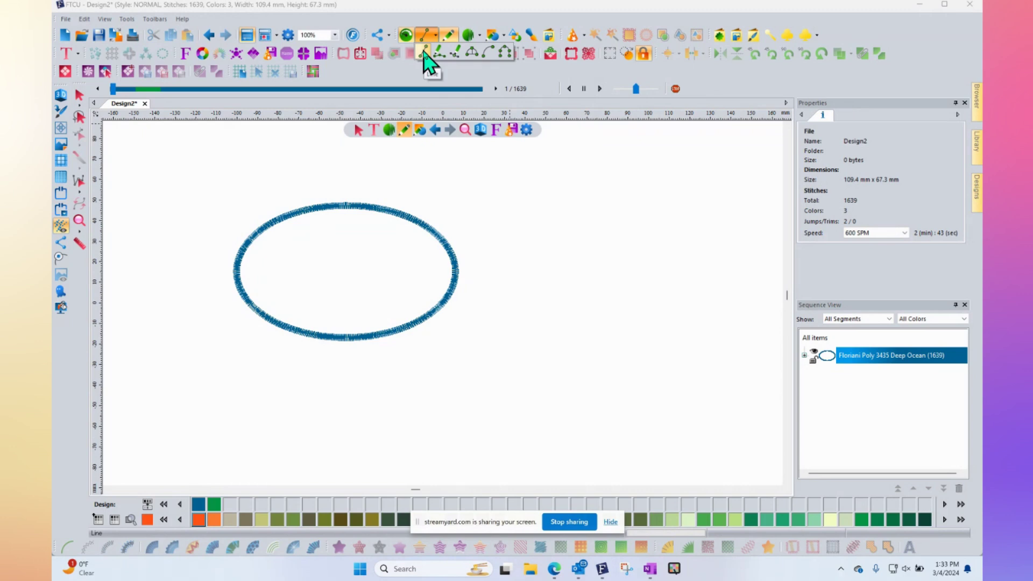
{"action": "left_click", "coordinate": [424, 53]}
{"action": "left_click", "coordinate": [518, 235]}
{"action": "left_click", "coordinate": [618, 254]}
{"action": "left_click", "coordinate": [641, 231]}
{"action": "left_click", "coordinate": [660, 269]}
{"action": "left_click", "coordinate": [645, 328]}
{"action": "left_click", "coordinate": [600, 358]}
{"action": "left_click", "coordinate": [580, 322]}
{"action": "left_click", "coordinate": [557, 351]}
{"action": "left_click", "coordinate": [530, 323]}
{"action": "left_click", "coordinate": [538, 297]}
{"action": "left_click", "coordinate": [514, 283]}
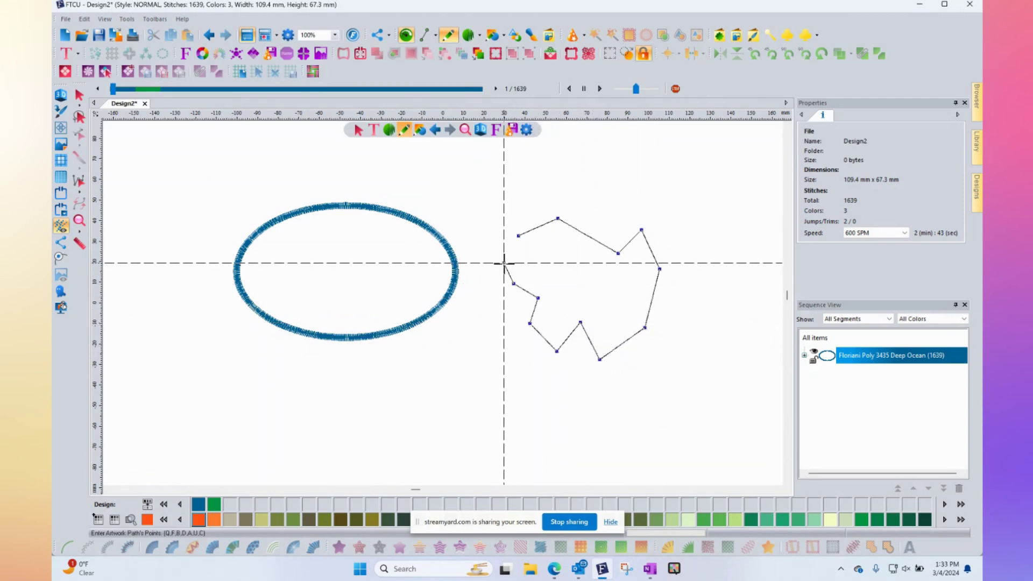
{"action": "left_click", "coordinate": [503, 262]}
{"action": "left_click", "coordinate": [481, 254]}
{"action": "left_click", "coordinate": [475, 225]}
{"action": "left_click", "coordinate": [489, 204]}
{"action": "left_click", "coordinate": [507, 194]}
{"action": "left_click", "coordinate": [530, 202]}
{"action": "left_click", "coordinate": [561, 181]}
{"action": "left_click", "coordinate": [575, 190]}
{"action": "left_click", "coordinate": [603, 175]}
{"action": "left_click", "coordinate": [618, 202]}
{"action": "left_click", "coordinate": [645, 183]}
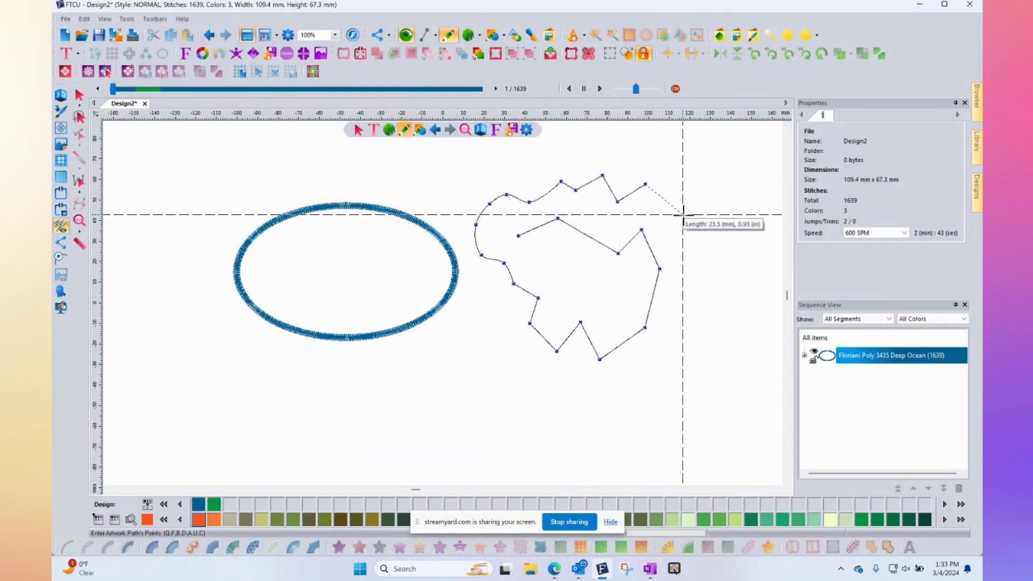
{"action": "key", "text": "Return"}
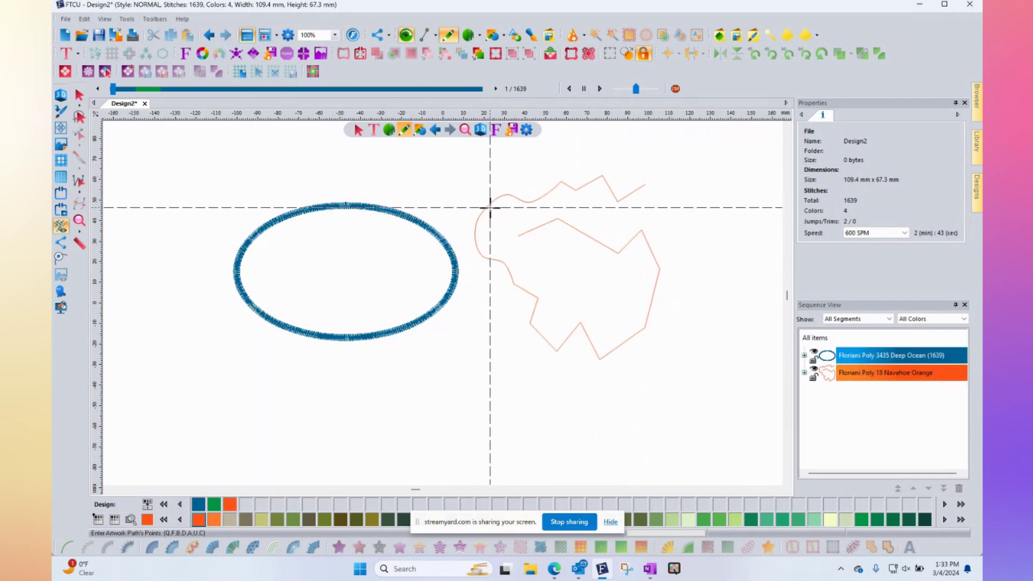
- Trace a small 31.5 × 44.5 mm polygon outline at the upper left
{"action": "left_click", "coordinate": [164, 185]}
{"action": "left_click", "coordinate": [151, 220]}
{"action": "left_click", "coordinate": [164, 260]}
{"action": "left_click", "coordinate": [169, 264]}
{"action": "left_click", "coordinate": [205, 226]}
{"action": "left_click", "coordinate": [214, 179]}
{"action": "double_click", "coordinate": [190, 173]}
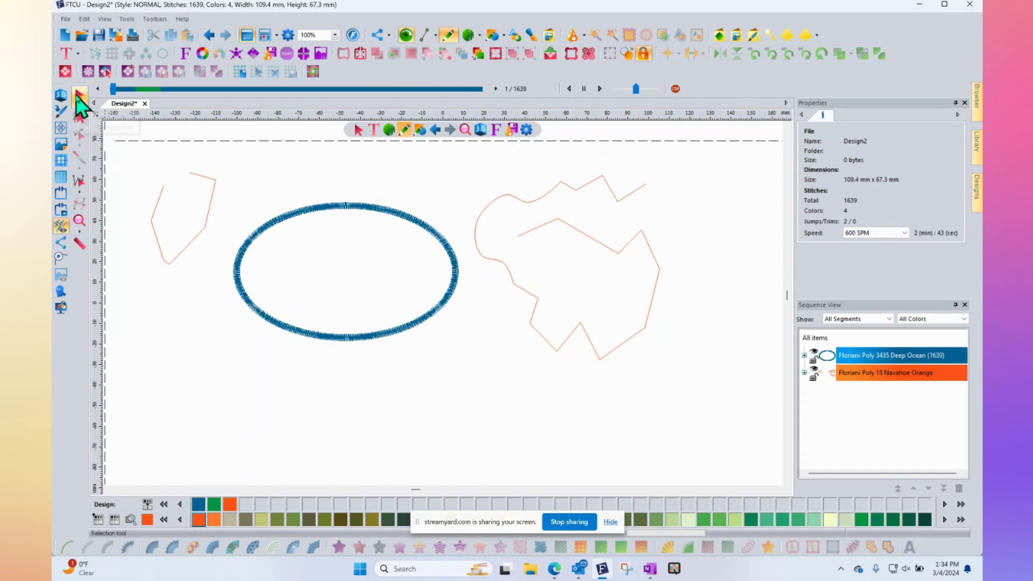
{"action": "left_click", "coordinate": [81, 99]}
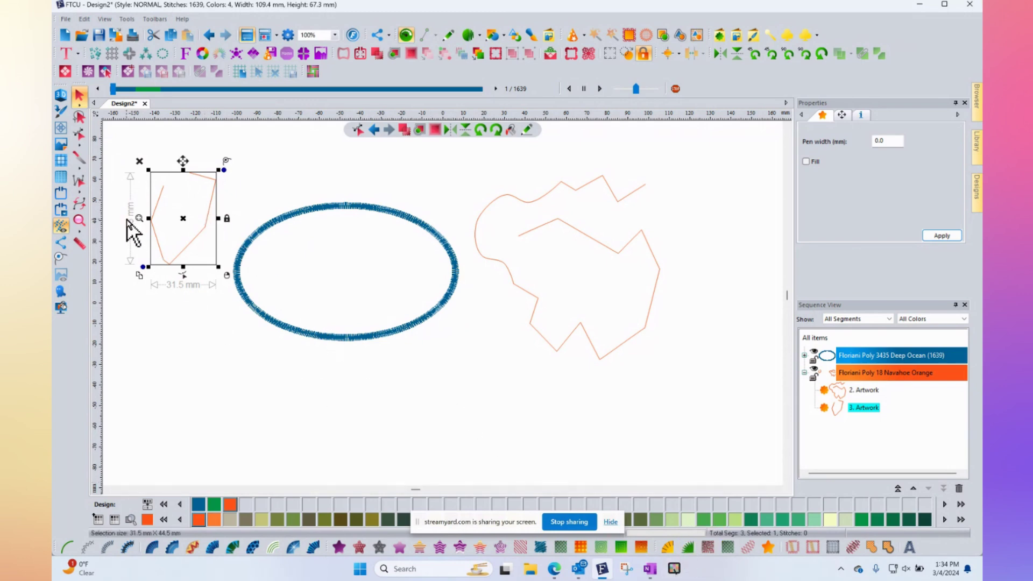
{"action": "left_click", "coordinate": [116, 183]}
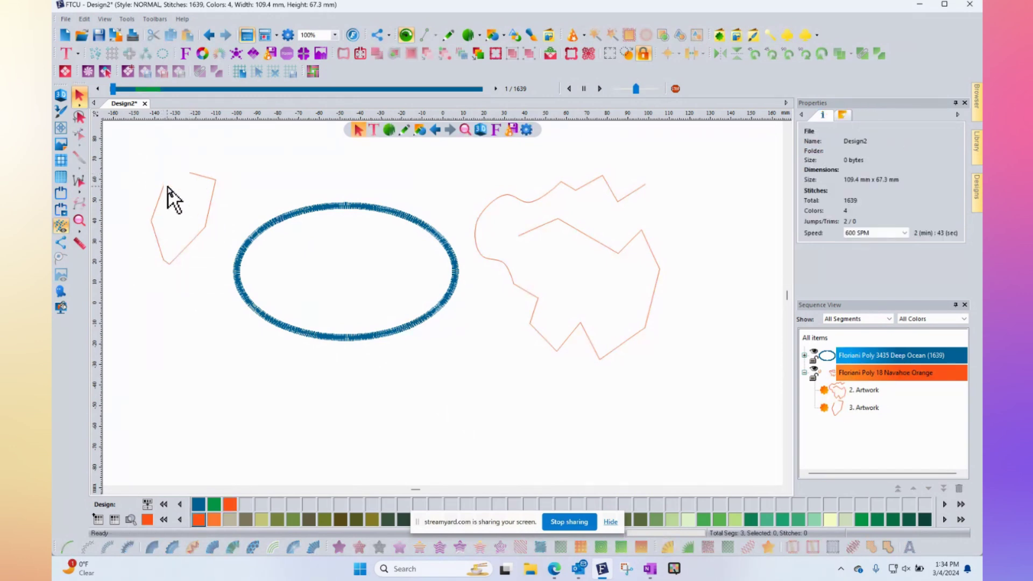
- Trace a closed triangle outline above the oval
{"action": "scroll", "coordinate": [167, 186], "scroll_direction": "up", "scroll_amount": 1}
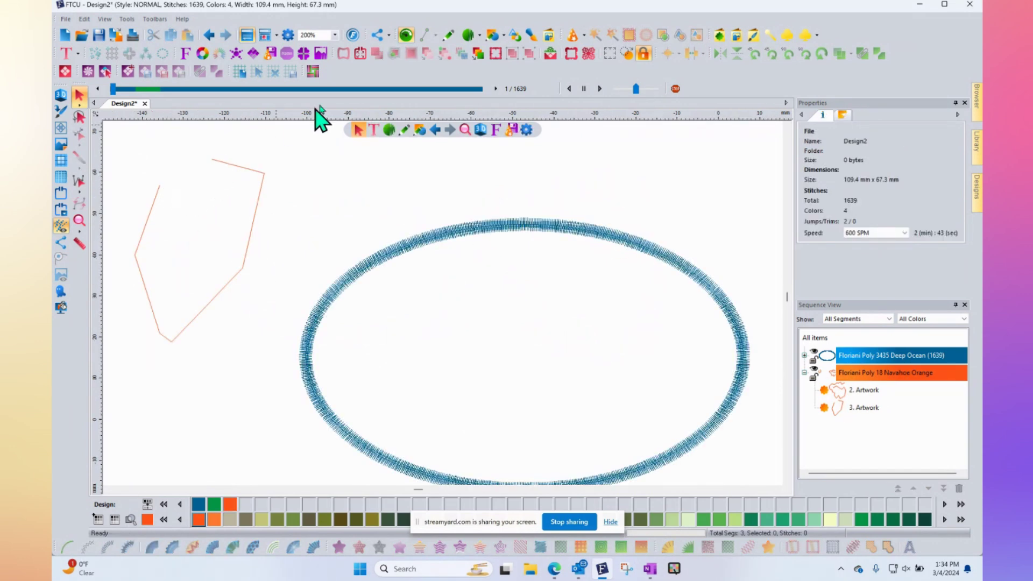
{"action": "left_click", "coordinate": [449, 35]}
{"action": "left_click", "coordinate": [305, 161]}
{"action": "left_click", "coordinate": [272, 262]}
{"action": "left_click", "coordinate": [391, 229]}
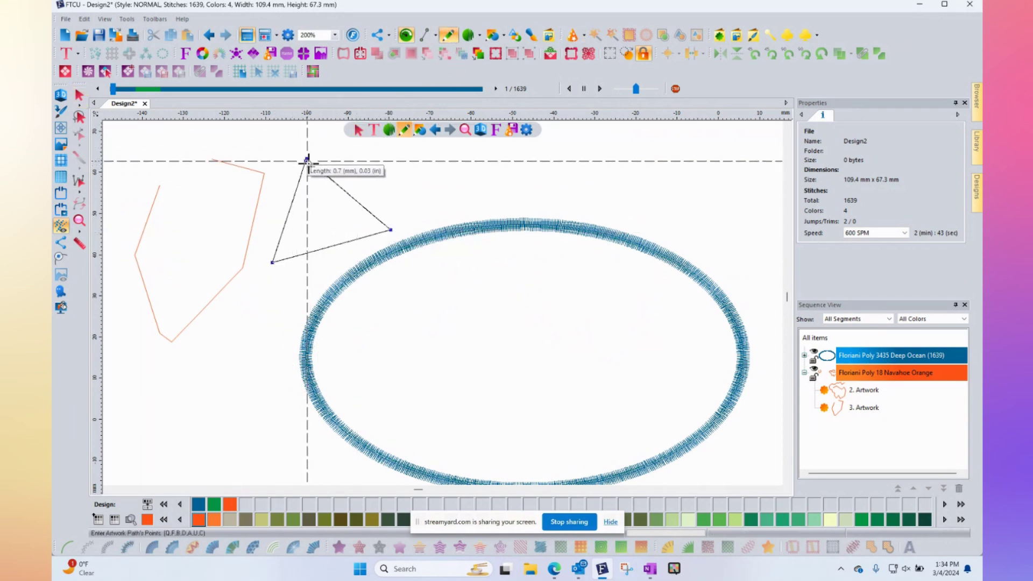
{"action": "left_click", "coordinate": [306, 160]}
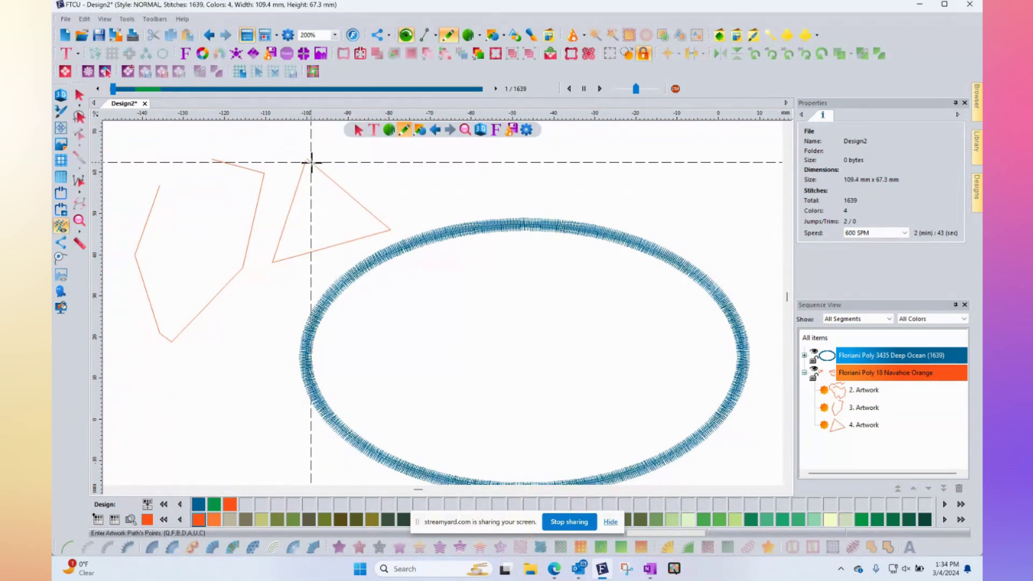
- Draw a second three-point path beside it and close it into a triangle
{"action": "scroll", "coordinate": [311, 160], "scroll_direction": "up", "scroll_amount": 2}
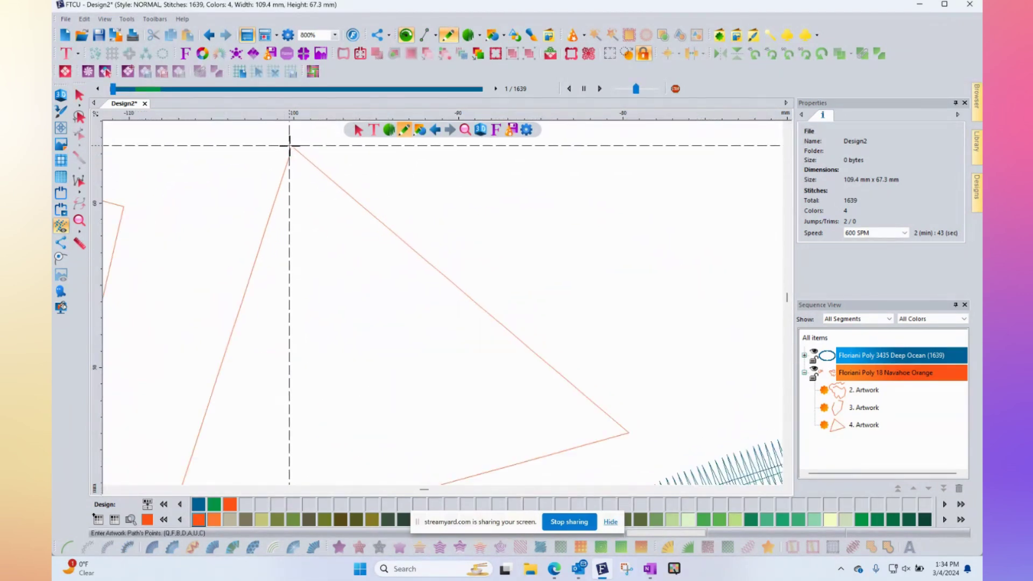
{"action": "scroll", "coordinate": [296, 158], "scroll_direction": "down", "scroll_amount": 1}
{"action": "scroll", "coordinate": [296, 159], "scroll_direction": "down", "scroll_amount": 1}
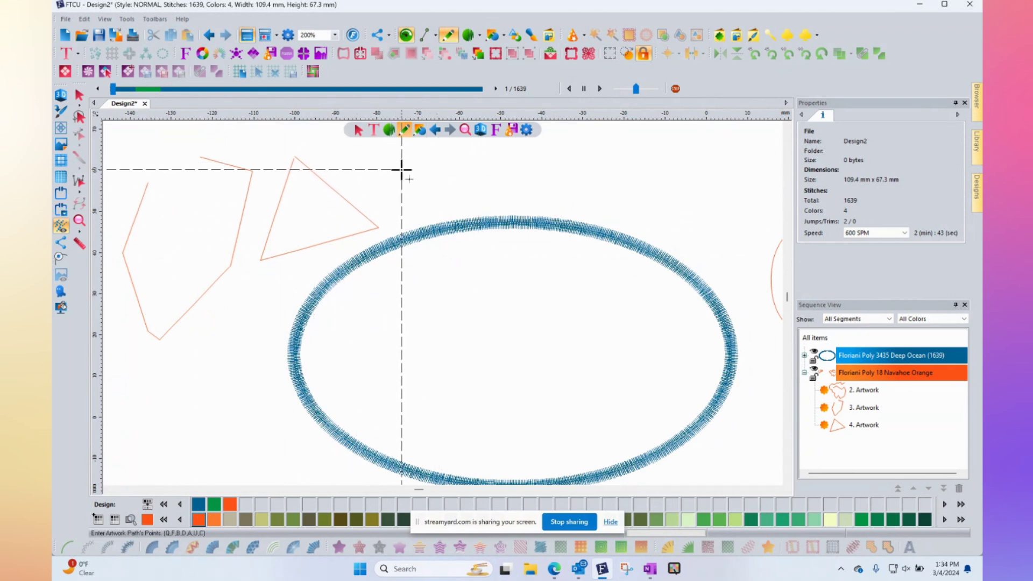
{"action": "left_click", "coordinate": [397, 165]}
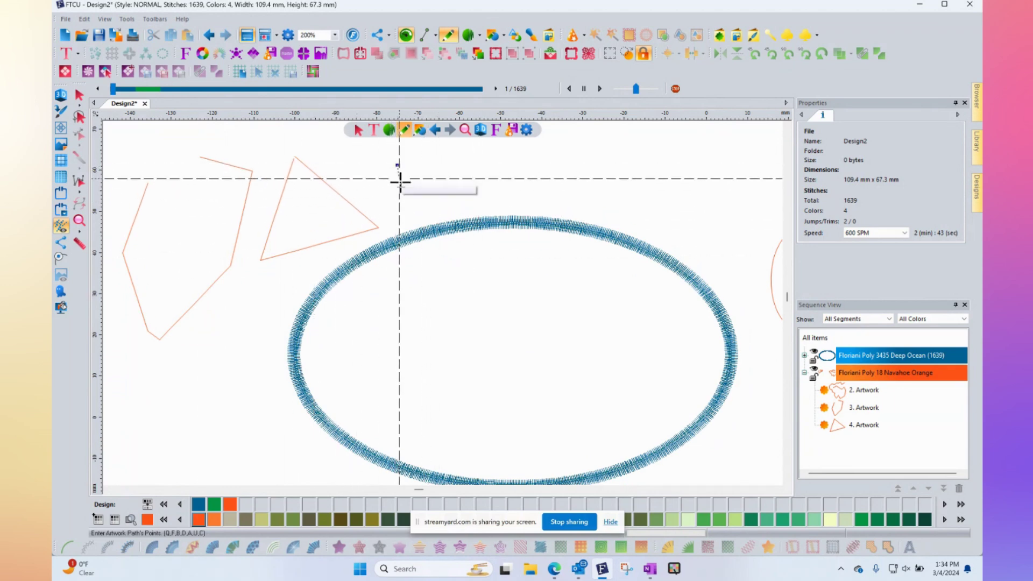
{"action": "left_click", "coordinate": [405, 218]}
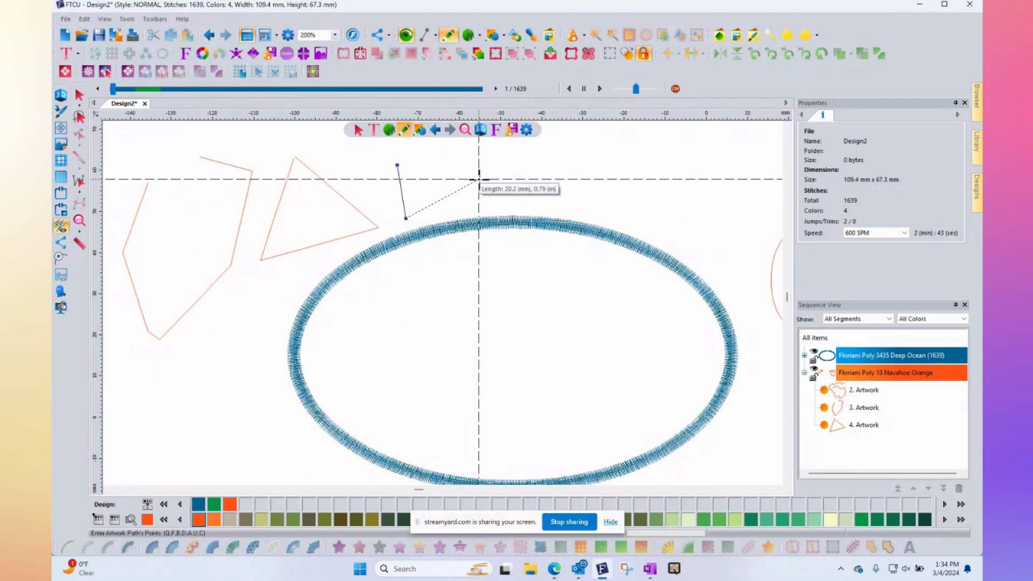
{"action": "left_click", "coordinate": [467, 163]}
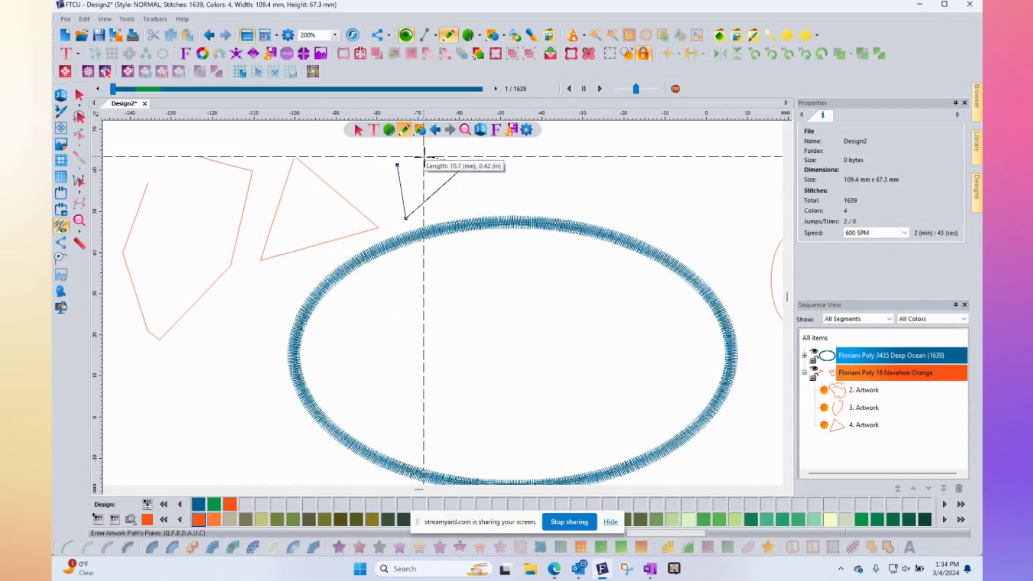
{"action": "key", "text": "Return"}
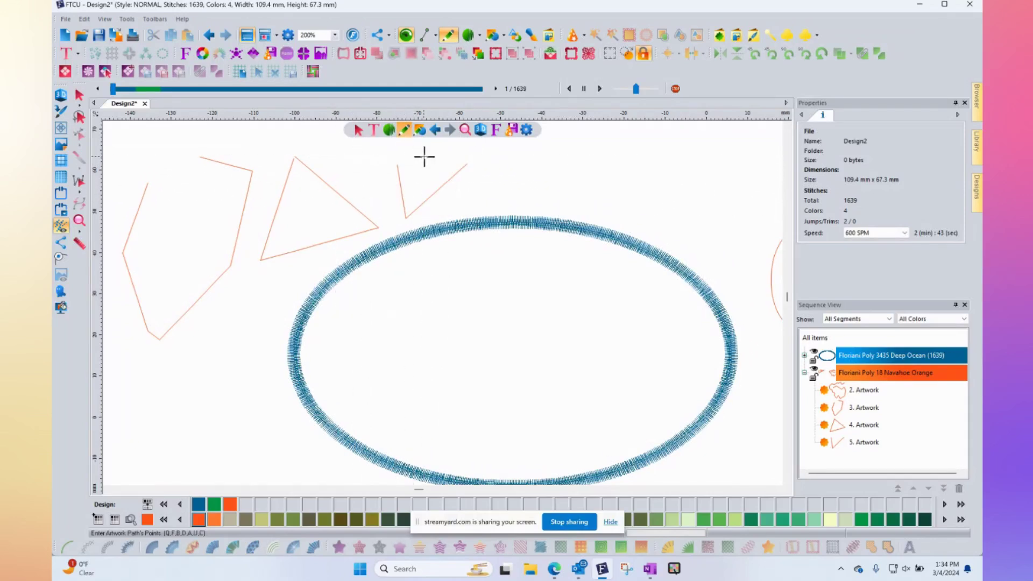
{"action": "left_click", "coordinate": [78, 95]}
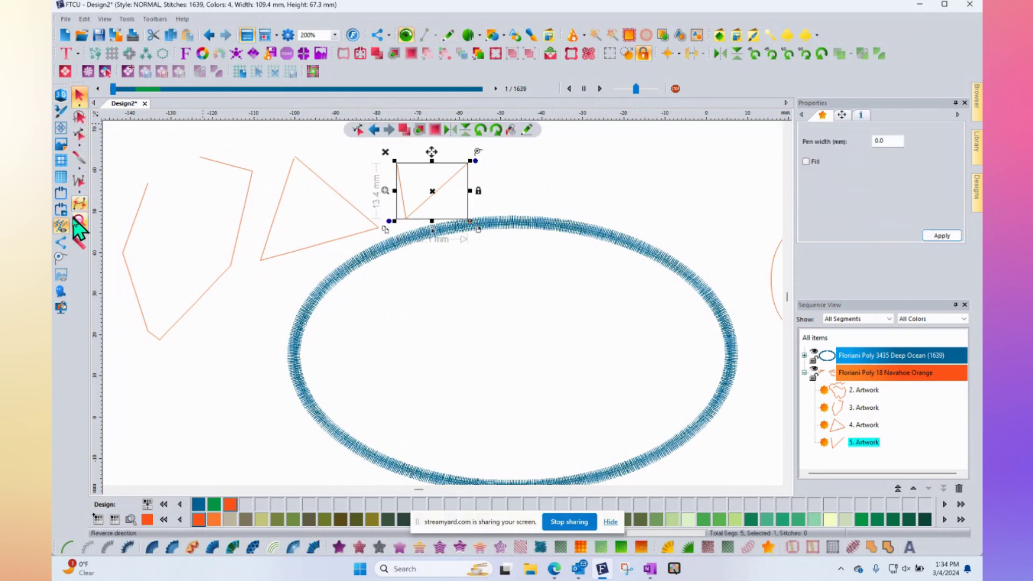
{"action": "left_click", "coordinate": [59, 260]}
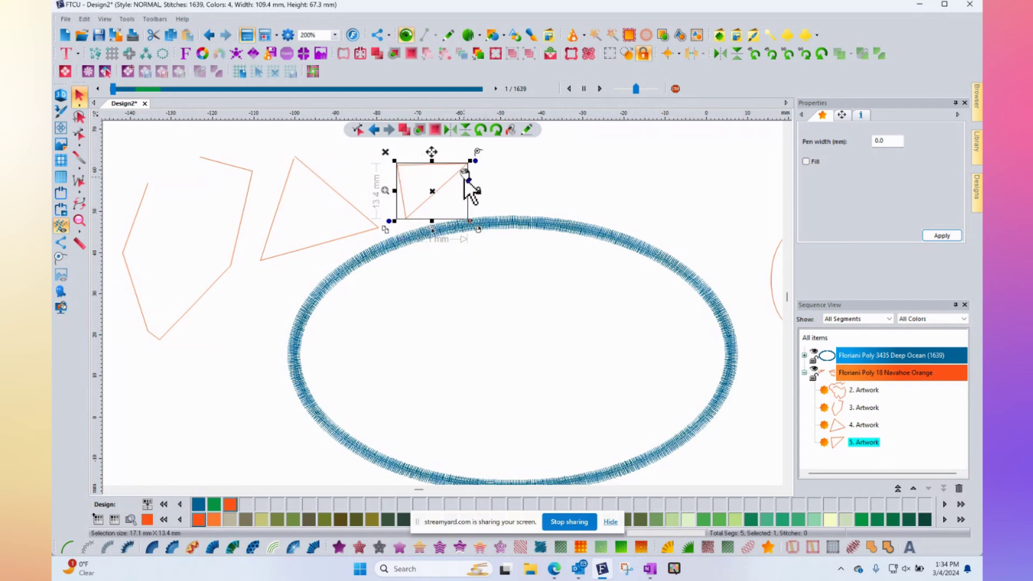
- Convert both triangles into orange satin appliqués and view the design as realistic 3D stitches
{"action": "left_click", "coordinate": [688, 547]}
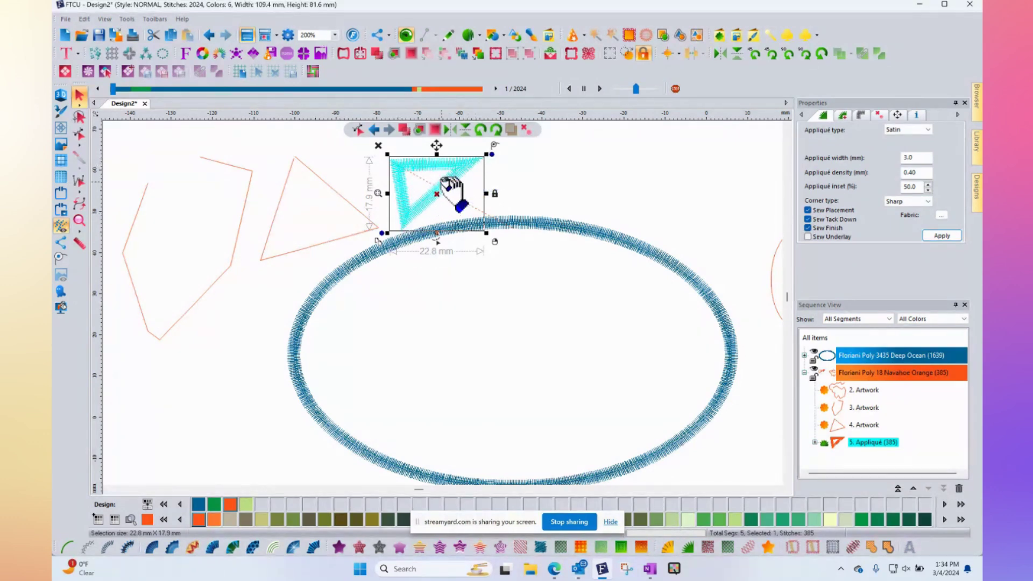
{"action": "left_click", "coordinate": [547, 189]}
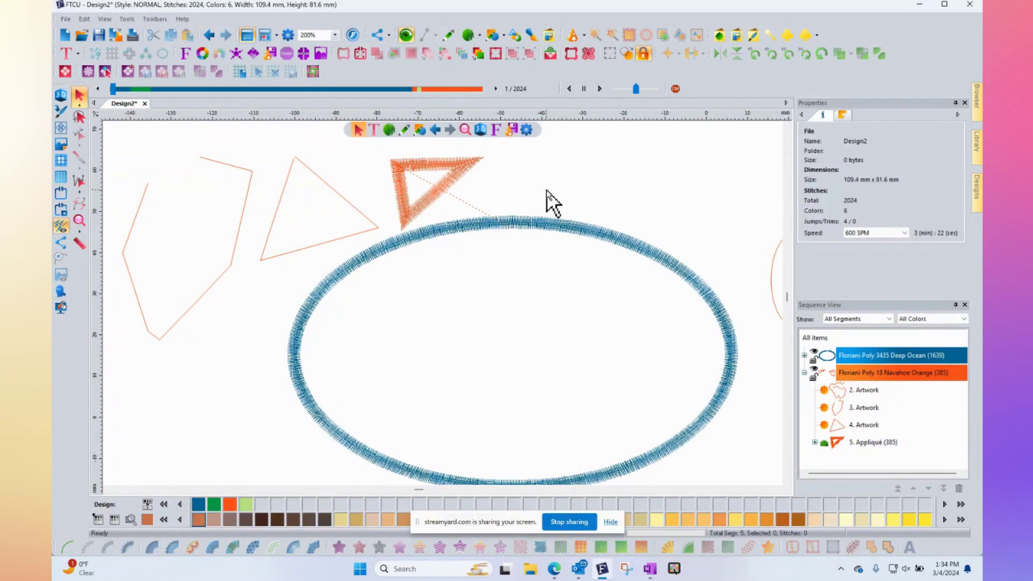
{"action": "left_click", "coordinate": [308, 166]}
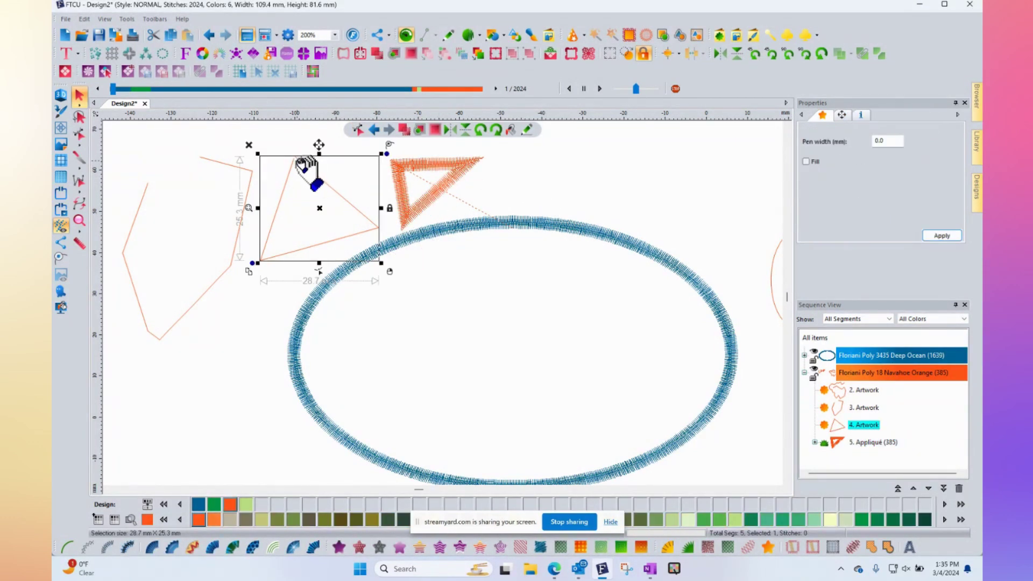
{"action": "left_click", "coordinate": [687, 547]}
{"action": "left_click", "coordinate": [259, 369]}
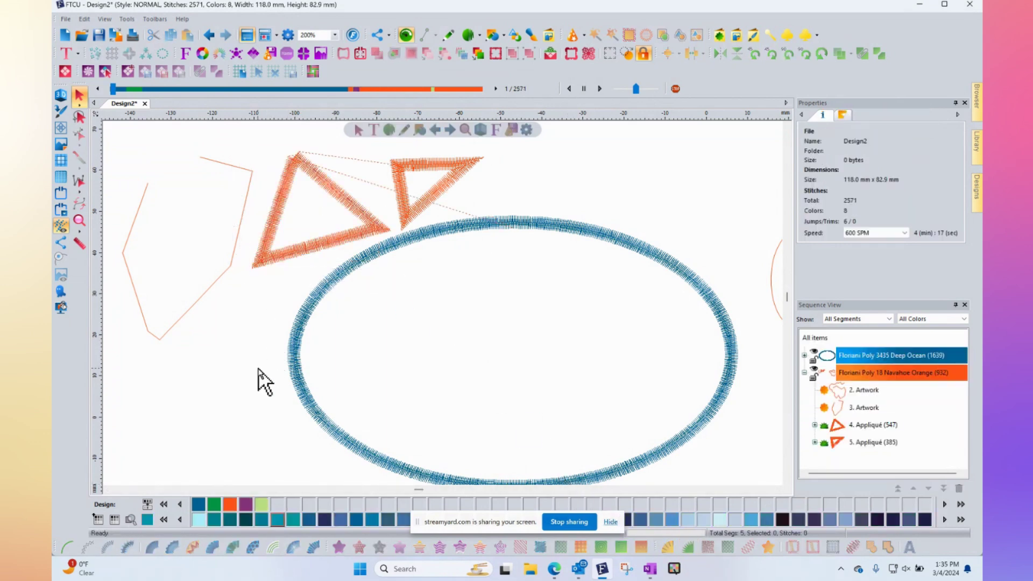
{"action": "left_click", "coordinate": [61, 95]}
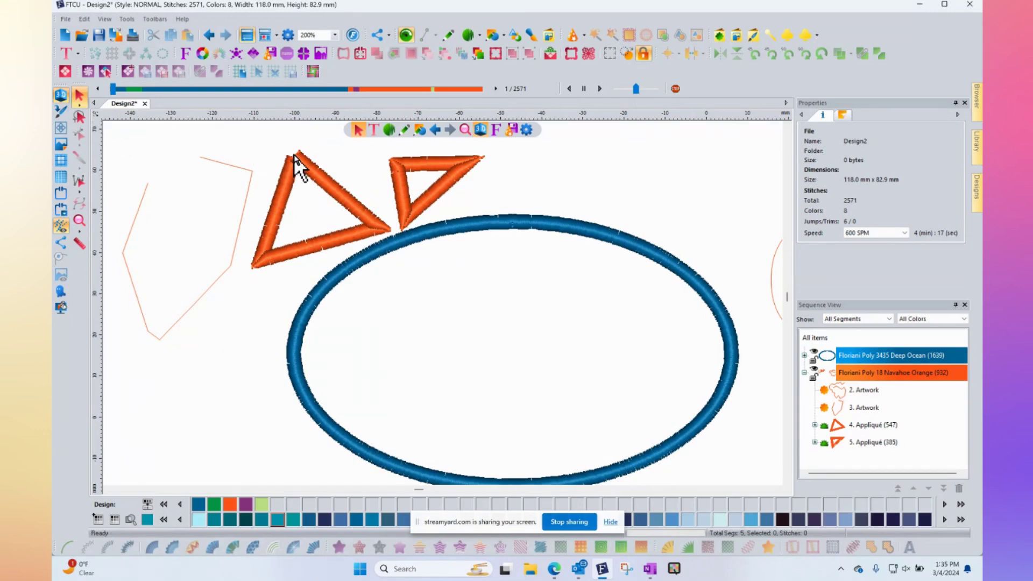
- Trace a many-sided artwork outline overlapping the oval's upper right
{"action": "left_click", "coordinate": [448, 36]}
{"action": "left_click", "coordinate": [656, 158]}
{"action": "left_click", "coordinate": [701, 209]}
{"action": "left_click", "coordinate": [705, 231]}
{"action": "left_click", "coordinate": [637, 345]}
{"action": "left_click", "coordinate": [535, 346]}
{"action": "left_click", "coordinate": [512, 317]}
{"action": "left_click", "coordinate": [506, 256]}
{"action": "left_click", "coordinate": [510, 227]}
{"action": "left_click", "coordinate": [567, 170]}
{"action": "double_click", "coordinate": [615, 145]}
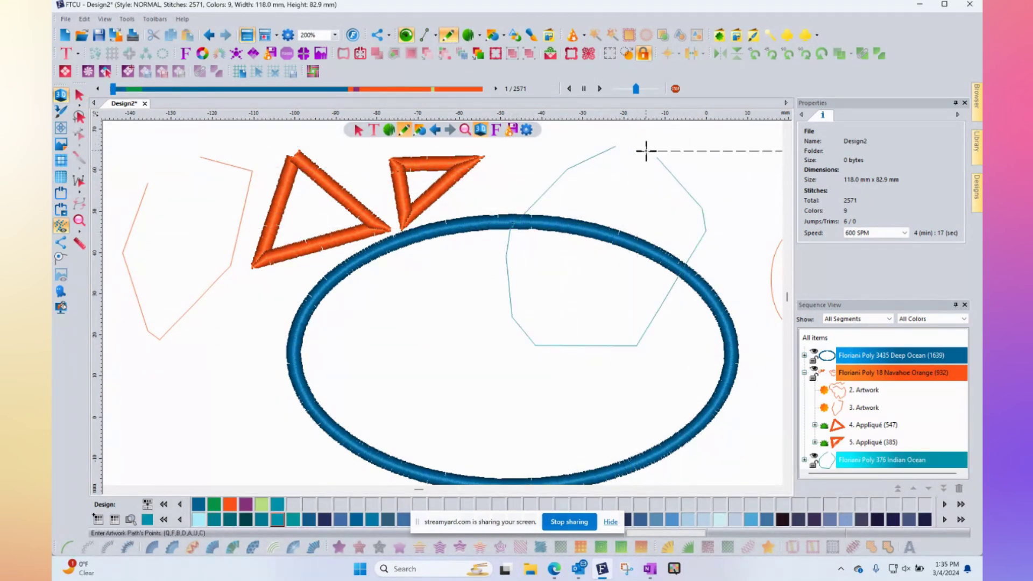
- Close the outline into a shape and make it a cyan satin appliqué
{"action": "left_click", "coordinate": [81, 96]}
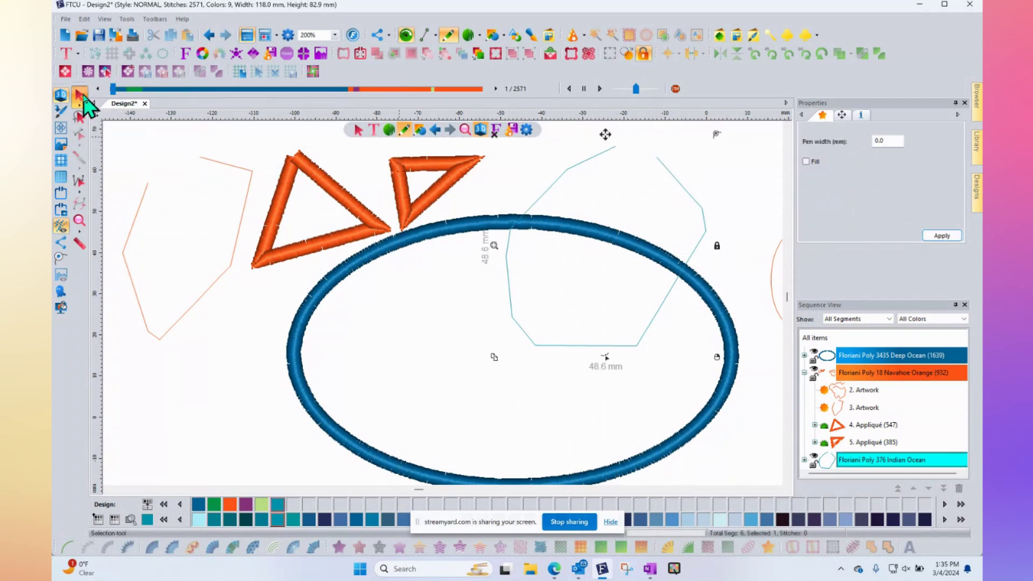
{"action": "left_click", "coordinate": [62, 265]}
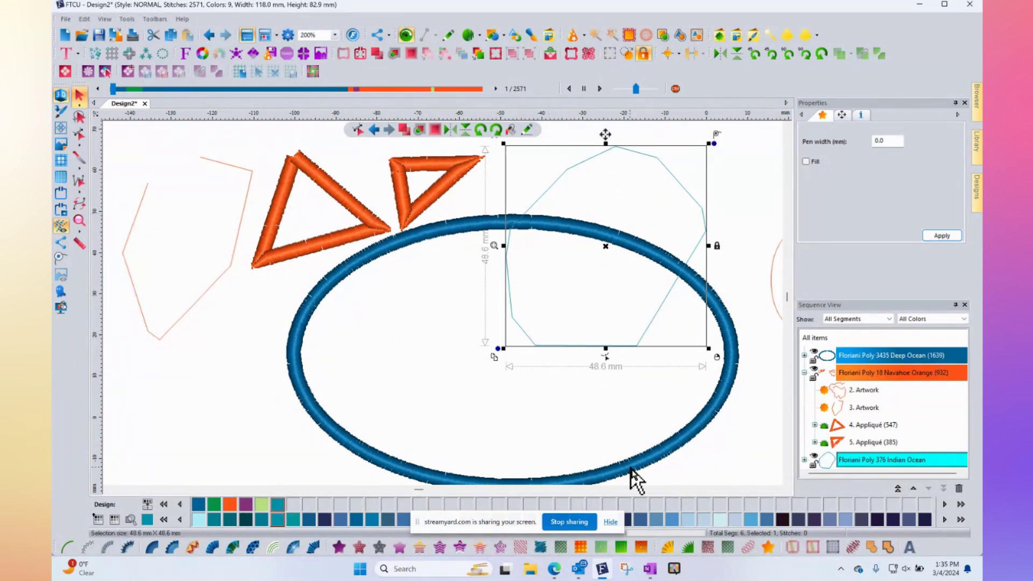
{"action": "left_click", "coordinate": [689, 548]}
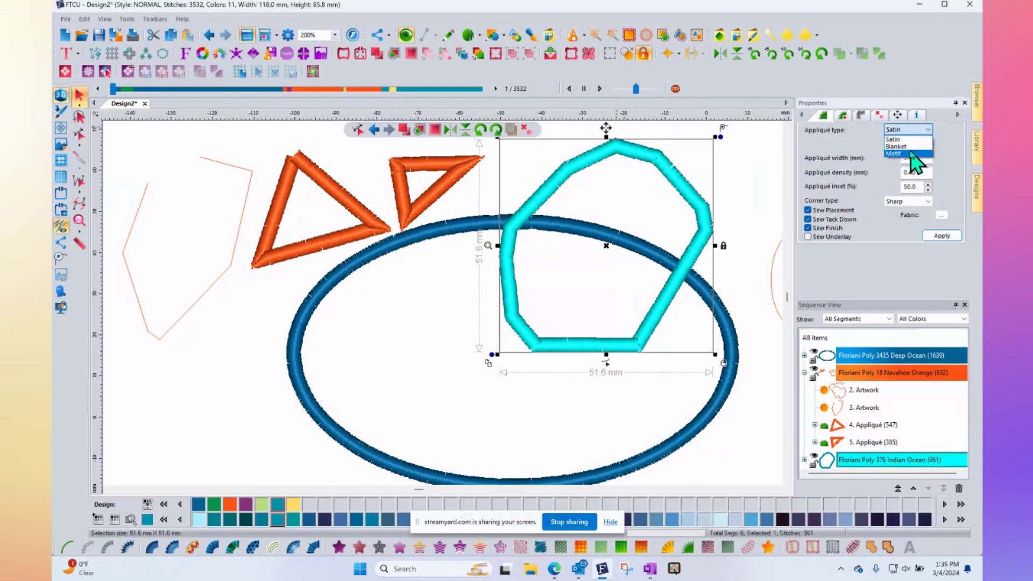
- Set the cyan appliqué to Motif type with pattern 208 and Sew Finish turned off
{"action": "left_click", "coordinate": [896, 147]}
{"action": "left_click", "coordinate": [947, 240]}
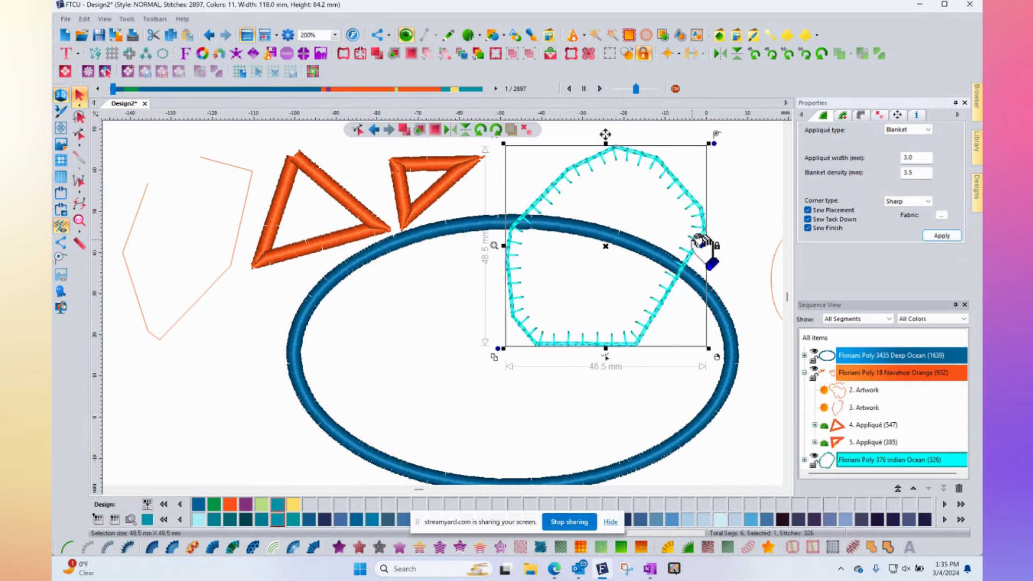
{"action": "left_click", "coordinate": [895, 132]}
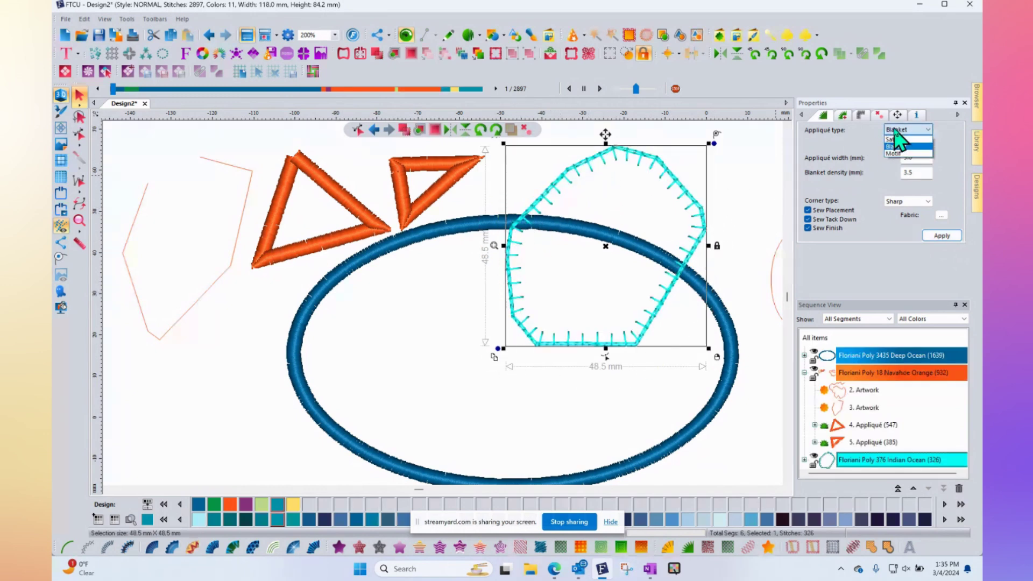
{"action": "left_click", "coordinate": [897, 153]}
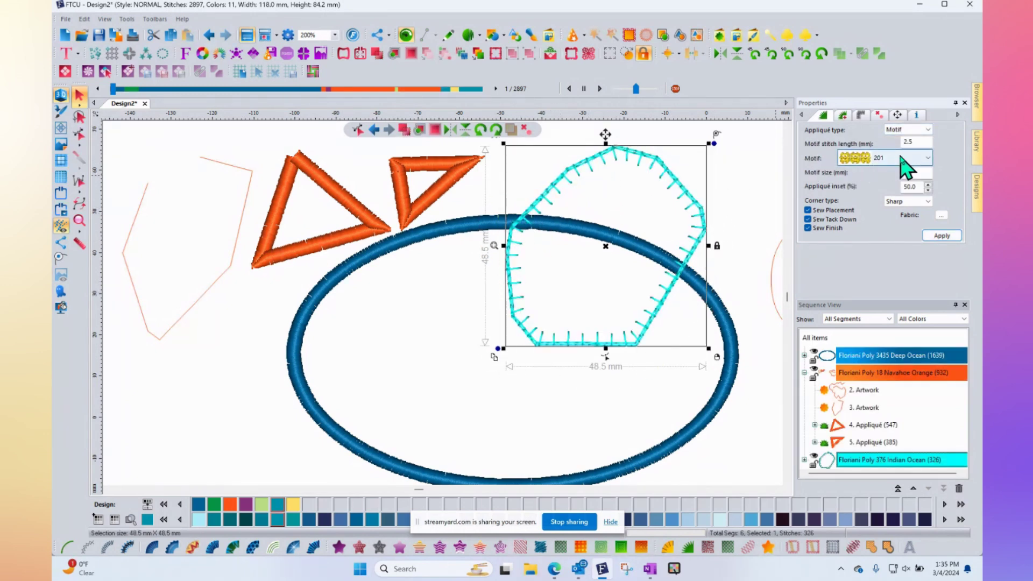
{"action": "left_click", "coordinate": [901, 158]}
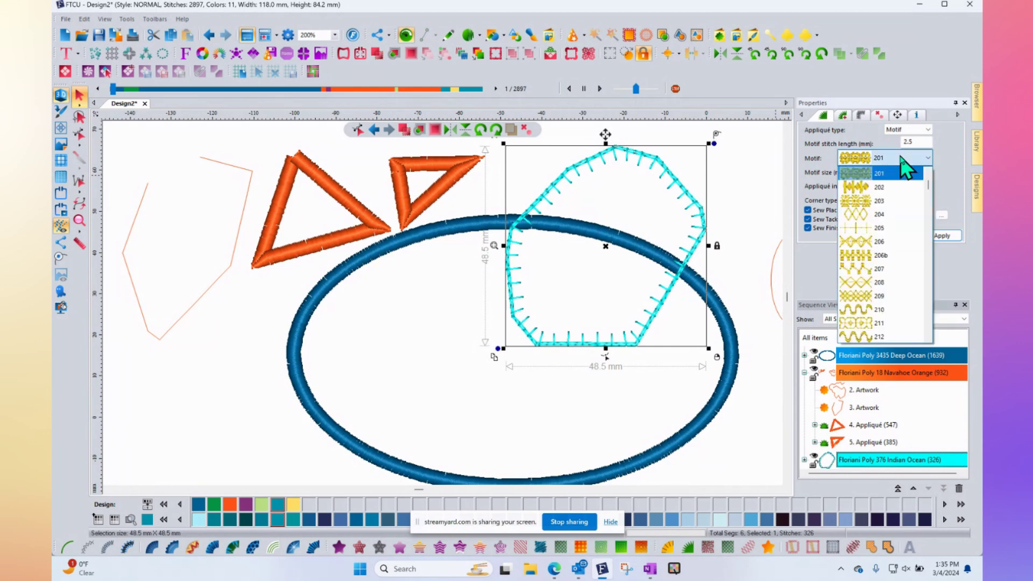
{"action": "left_click", "coordinate": [862, 285]}
{"action": "left_click", "coordinate": [941, 235]}
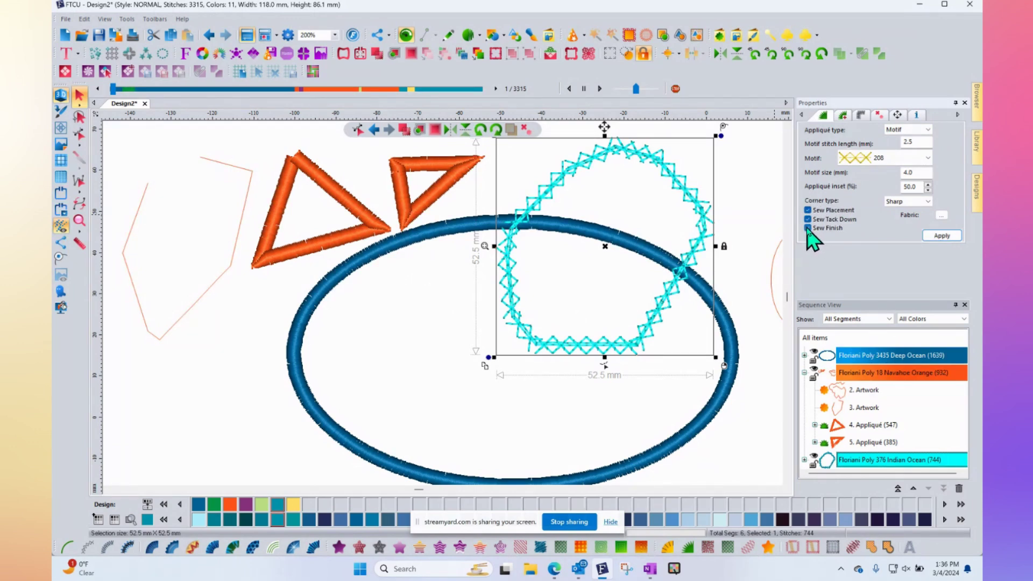
{"action": "left_click", "coordinate": [942, 236]}
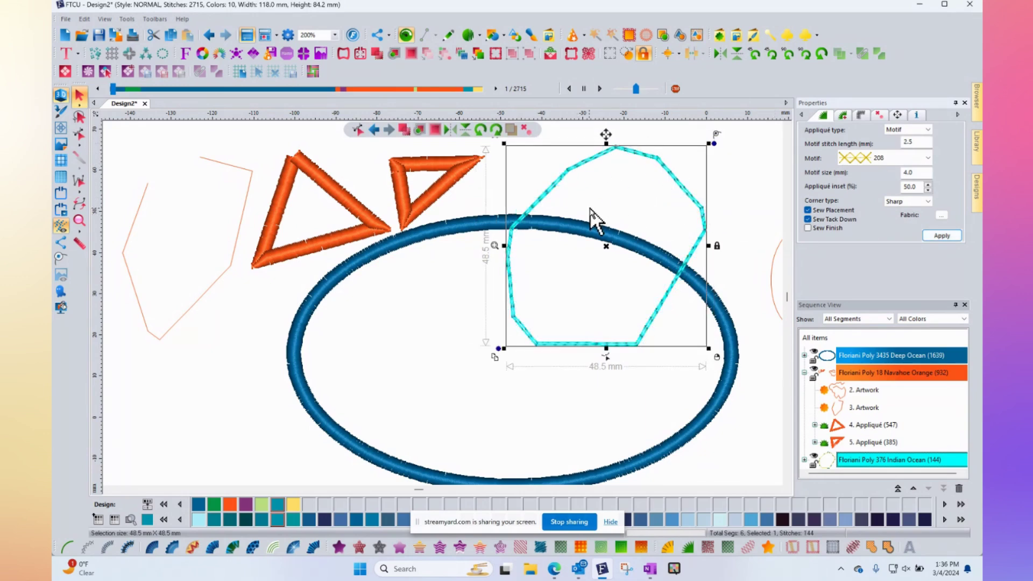
- Switch the cyan appliqué's Tack Down Type to Double run
{"action": "scroll", "coordinate": [577, 233], "scroll_direction": "down", "scroll_amount": 2}
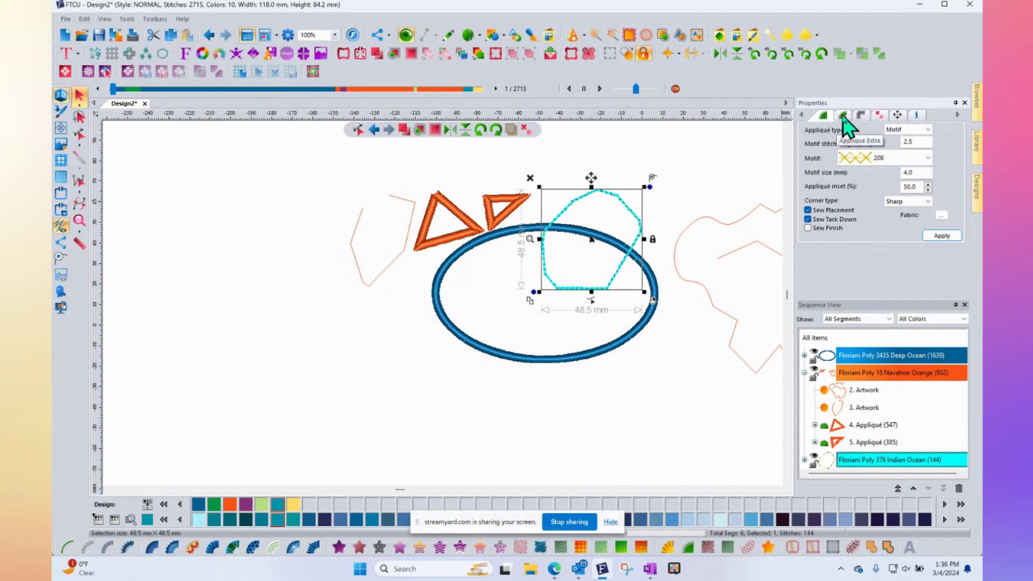
{"action": "left_click", "coordinate": [842, 115]}
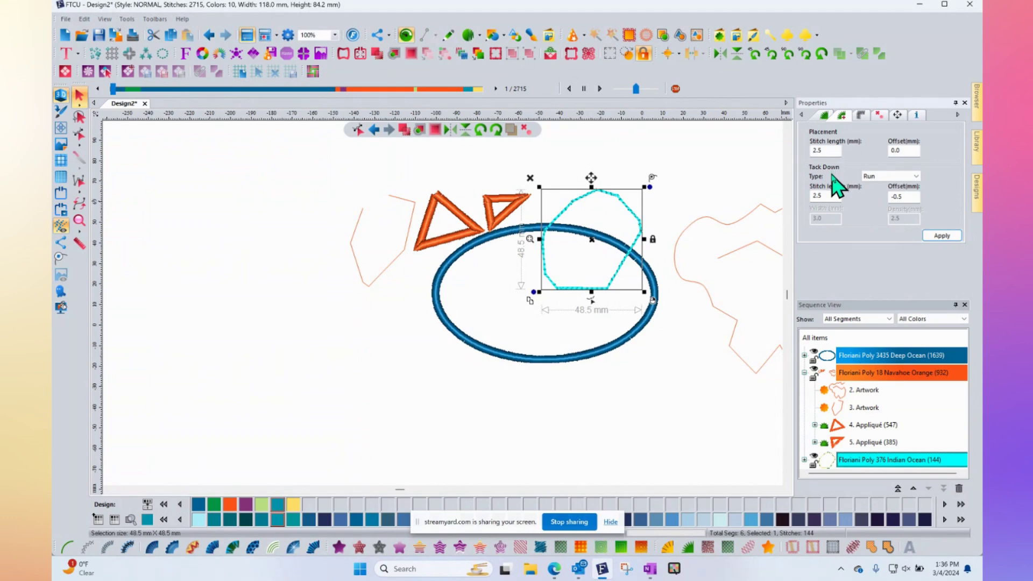
{"action": "left_click", "coordinate": [893, 176]}
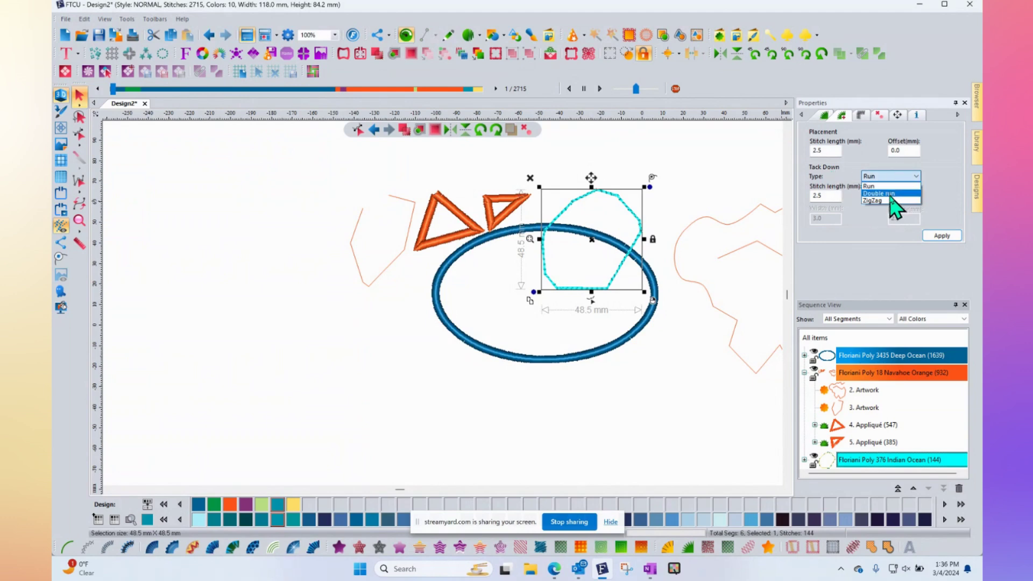
{"action": "left_click", "coordinate": [891, 194]}
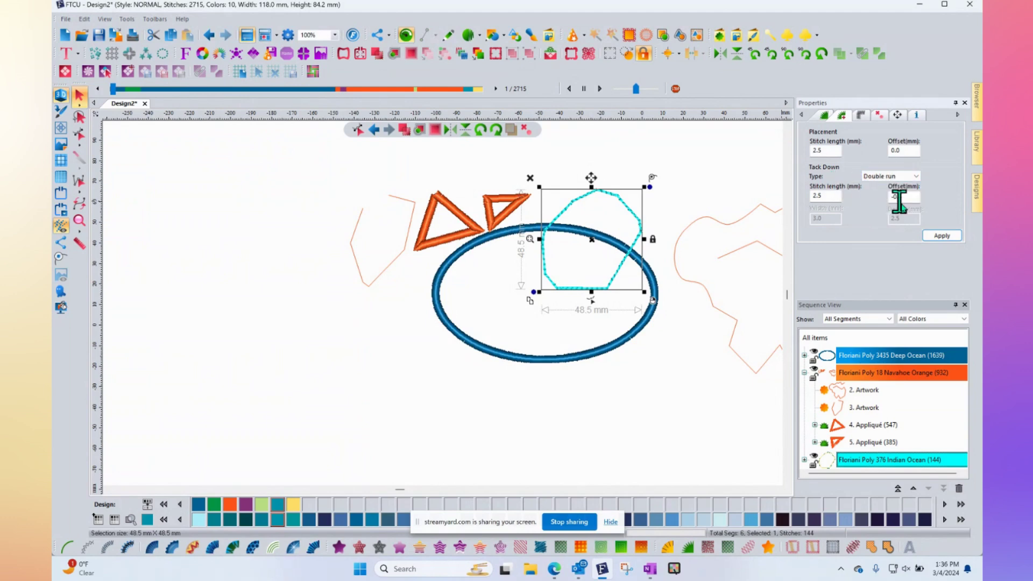
{"action": "left_click", "coordinate": [942, 236]}
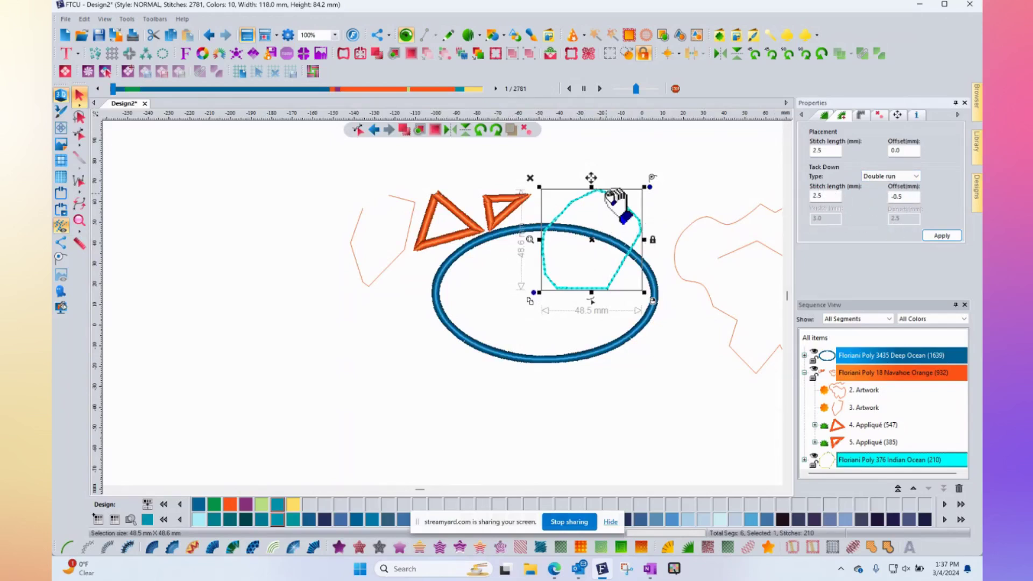
{"action": "scroll", "coordinate": [613, 199], "scroll_direction": "up", "scroll_amount": 6}
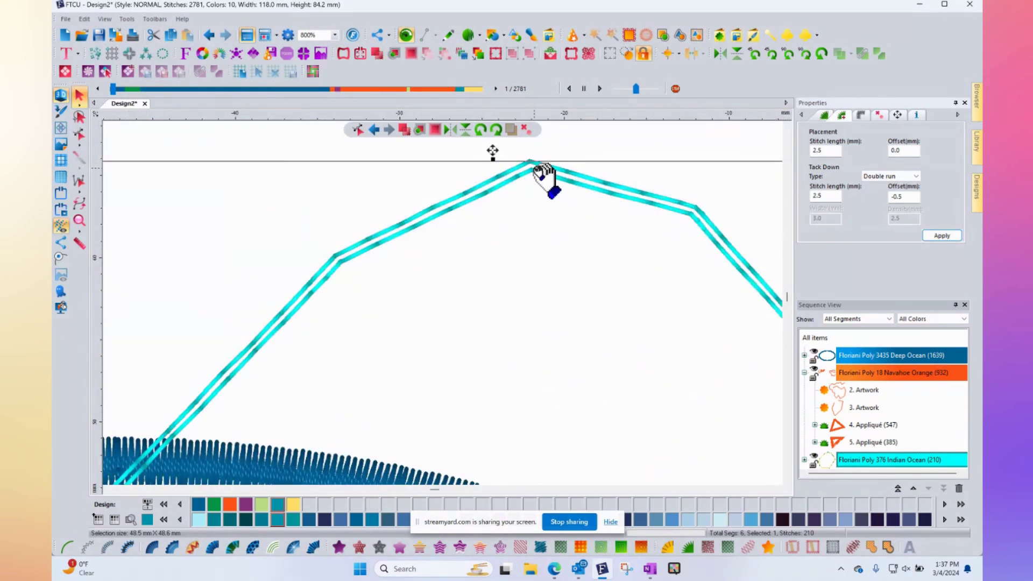
{"action": "left_click", "coordinate": [595, 147]}
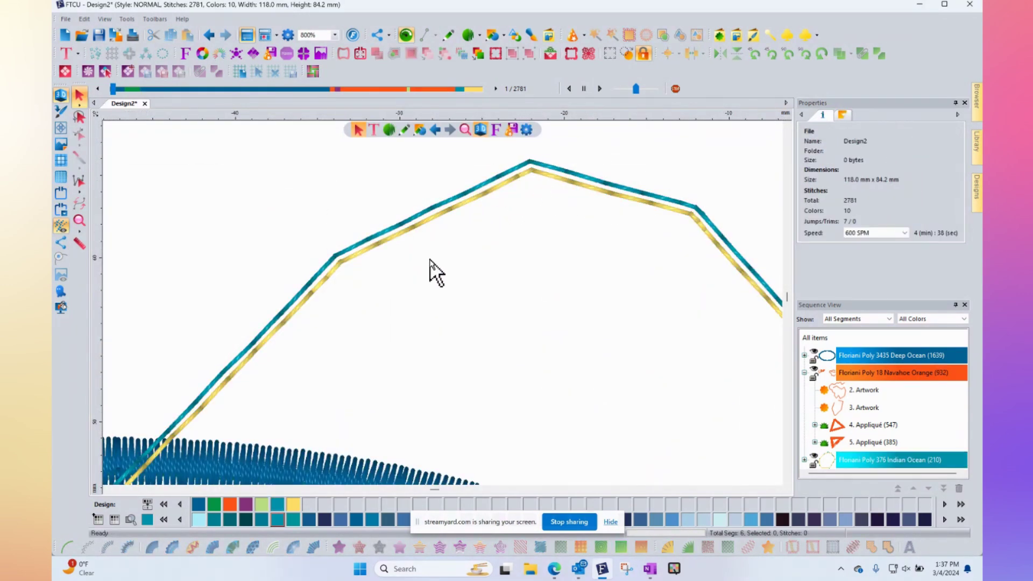
{"action": "scroll", "coordinate": [421, 271], "scroll_direction": "down", "scroll_amount": 2}
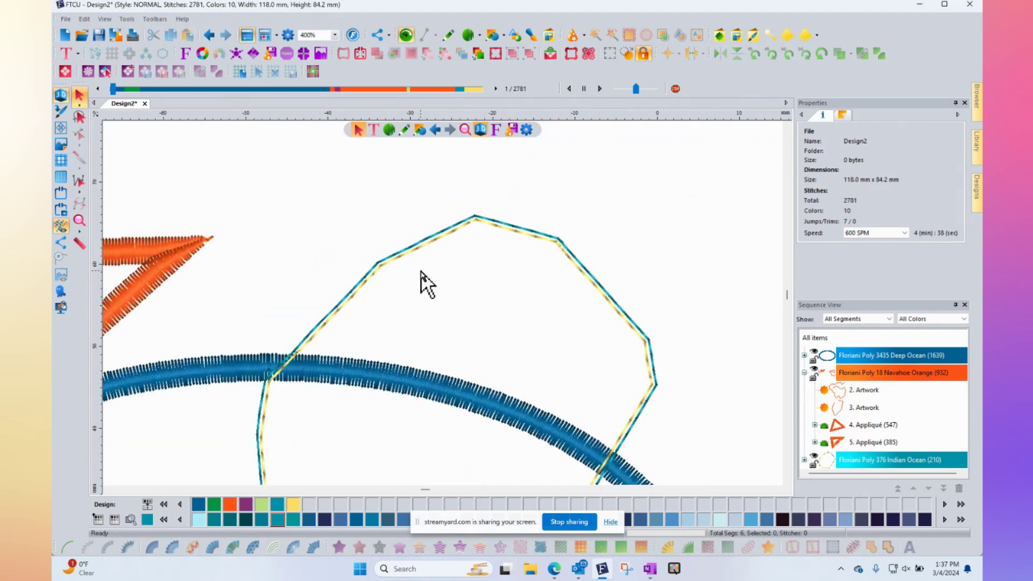
{"action": "scroll", "coordinate": [426, 283], "scroll_direction": "down", "scroll_amount": 1}
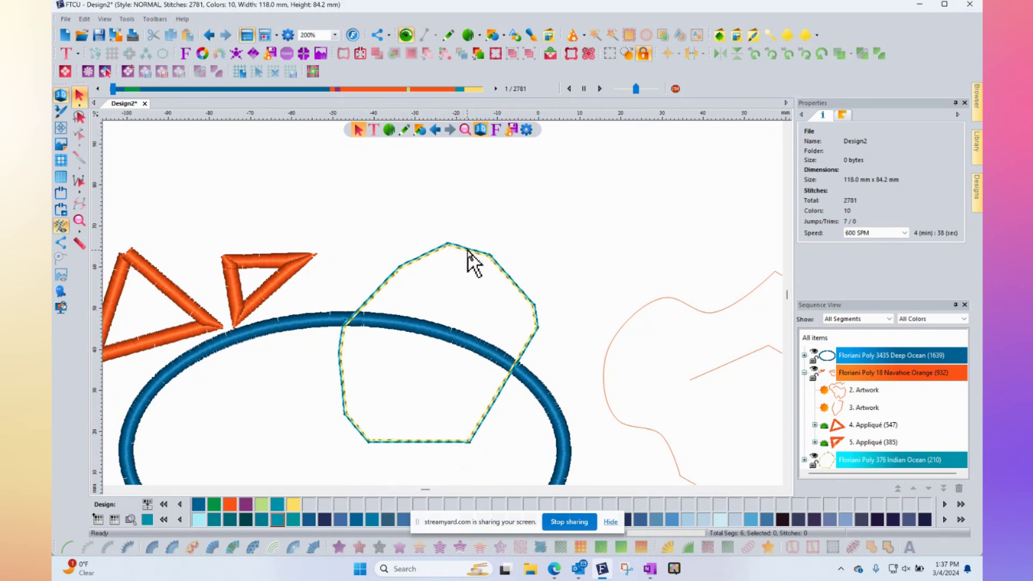
- Change the cyan appliqué's Tack Down Offset to 0 and apply it
{"action": "left_click", "coordinate": [491, 255]}
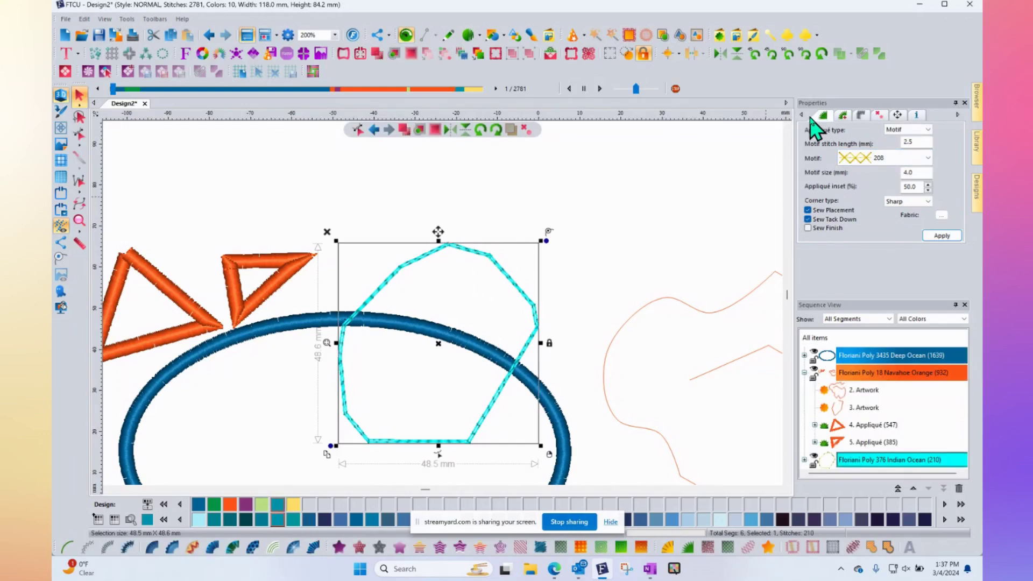
{"action": "left_click", "coordinate": [846, 118]}
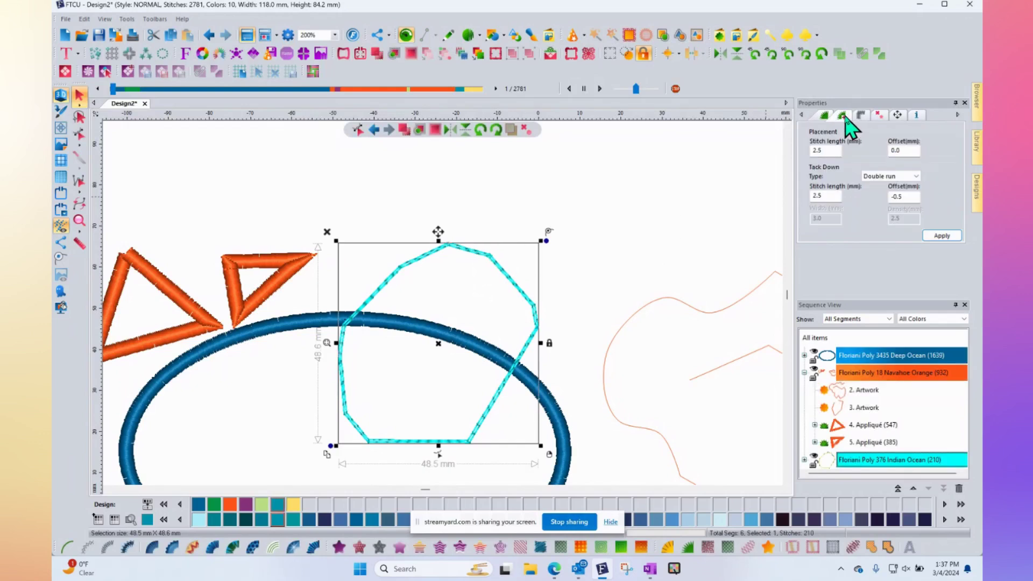
{"action": "double_click", "coordinate": [907, 196]}
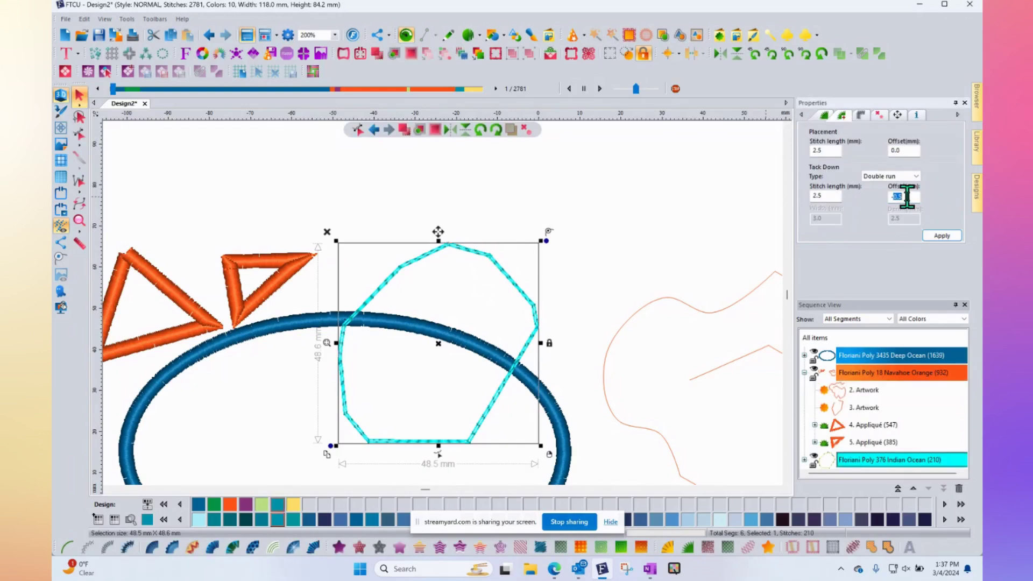
{"action": "type", "text": "0"}
{"action": "left_click", "coordinate": [941, 235]}
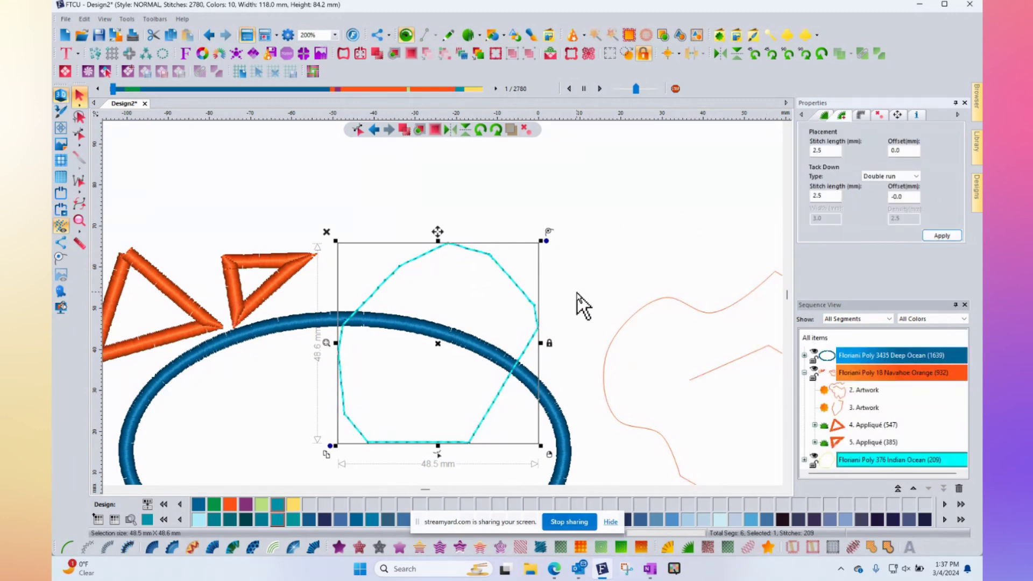
{"action": "left_click", "coordinate": [583, 262]}
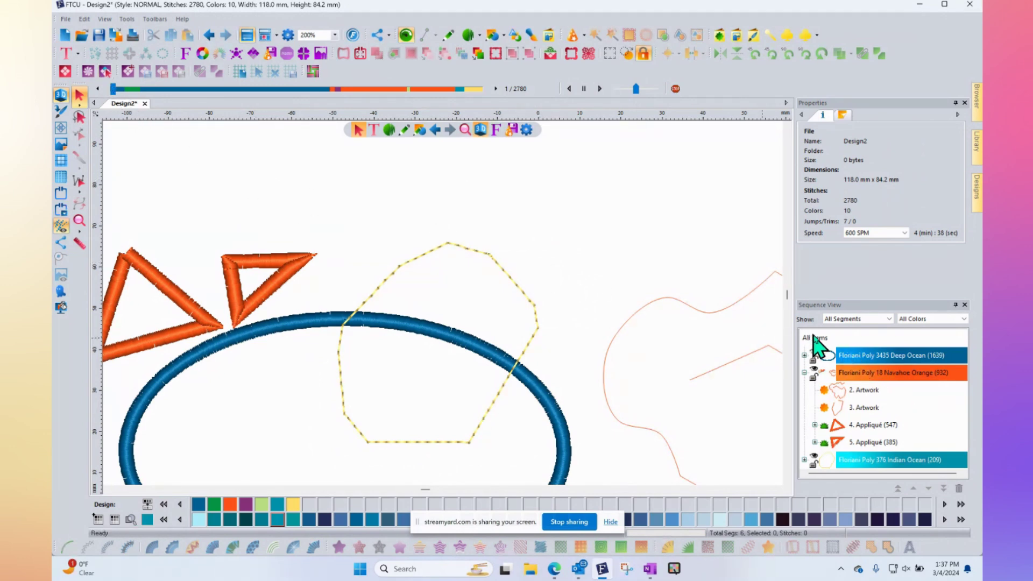
- Delete all segments, then browse Free Monthly Designs > NOVEMBER > November2022 in the Designs panel
{"action": "left_click", "coordinate": [813, 337]}
{"action": "key", "text": "Delete"}
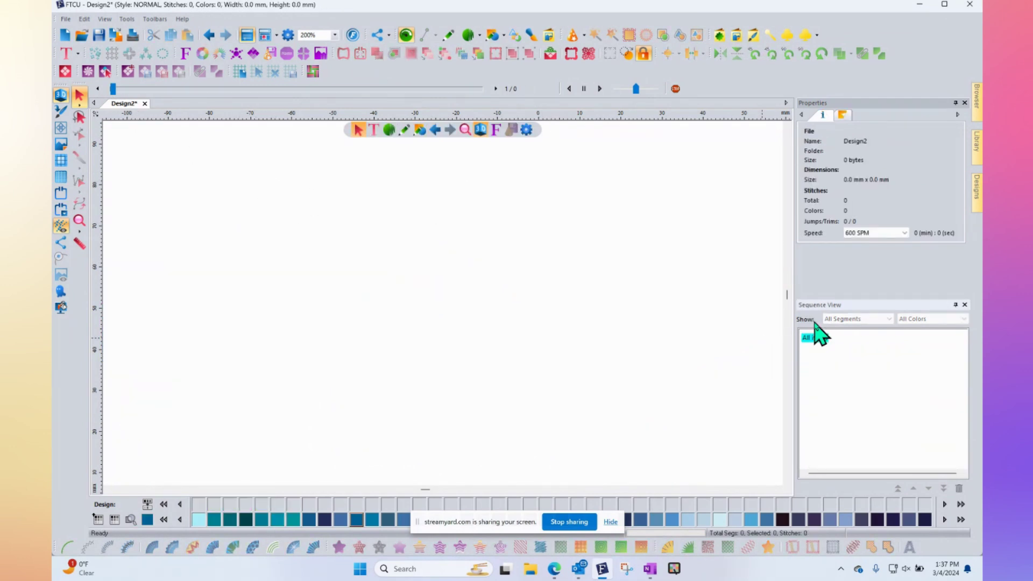
{"action": "left_click", "coordinate": [975, 143]}
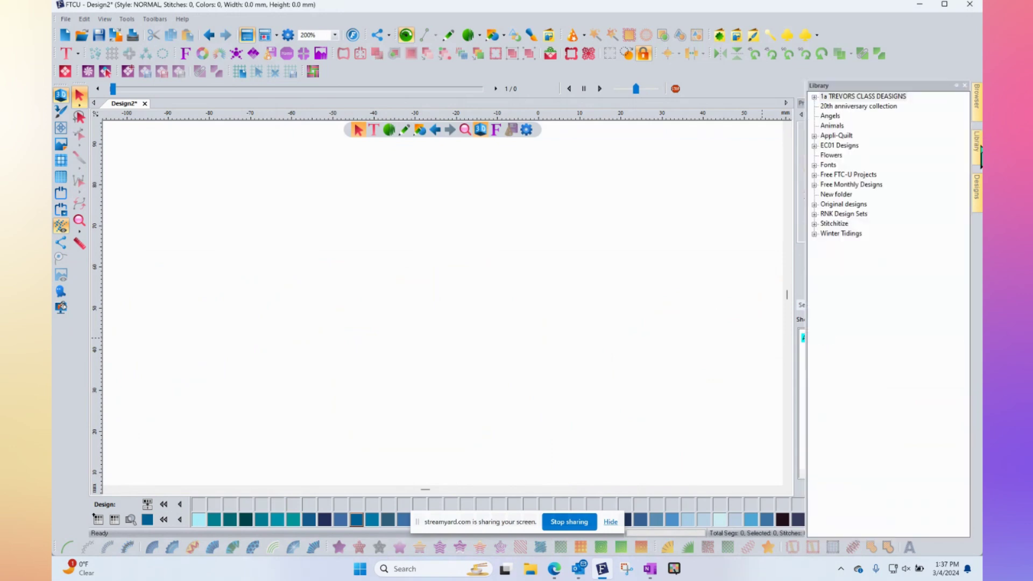
{"action": "left_click", "coordinate": [814, 185]}
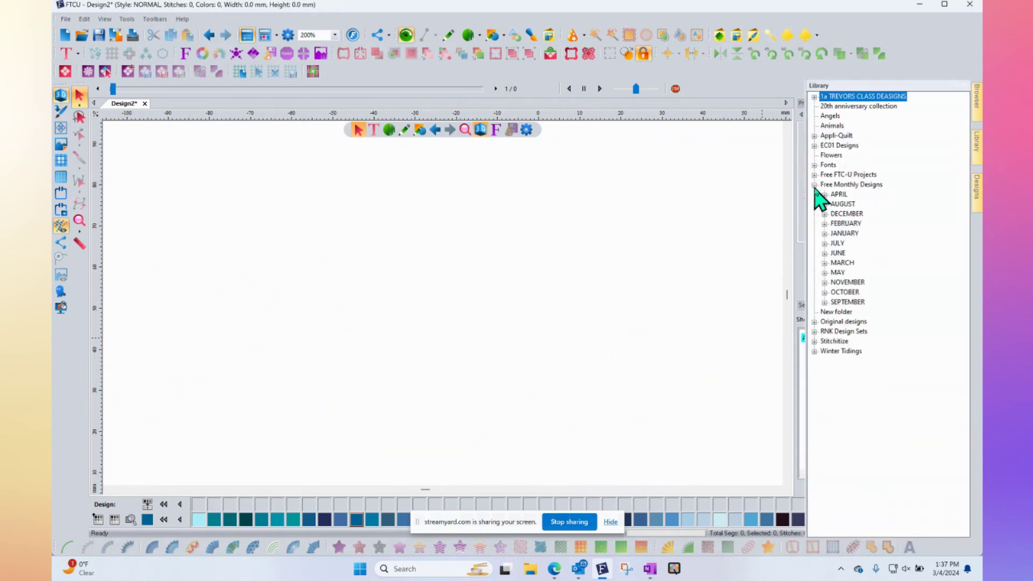
{"action": "left_click", "coordinate": [824, 282]}
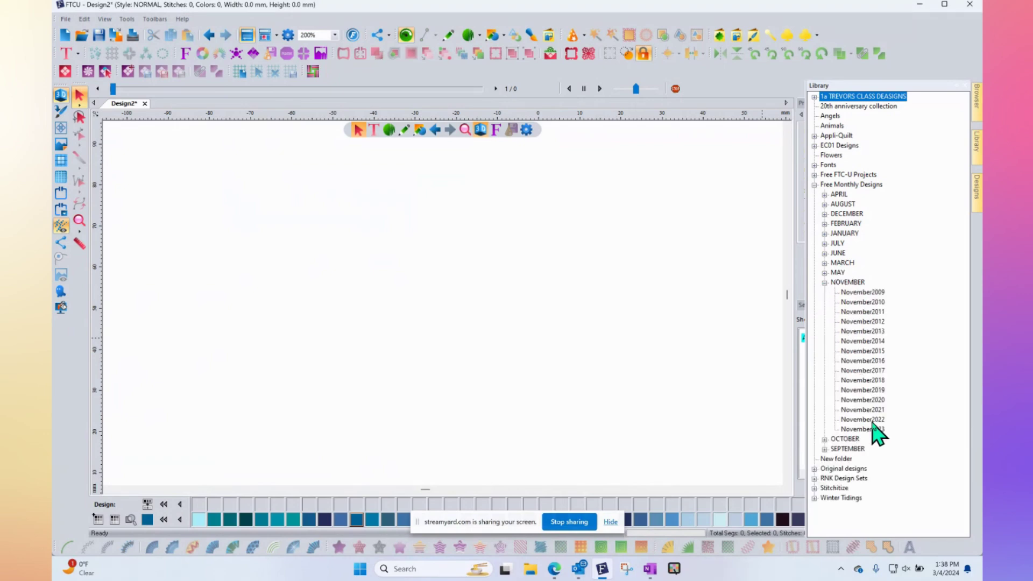
{"action": "left_click", "coordinate": [871, 419]}
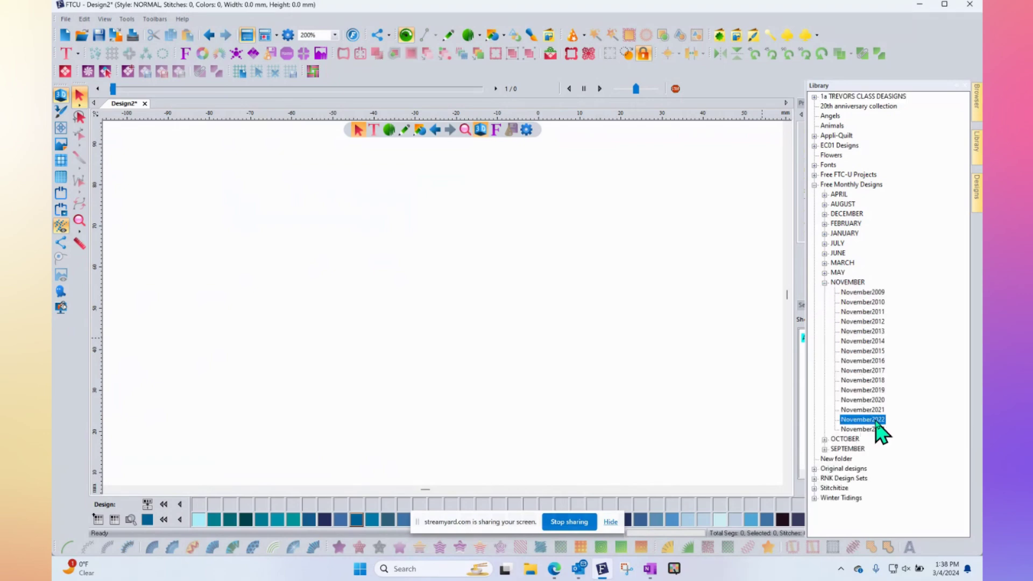
{"action": "left_click", "coordinate": [977, 216]}
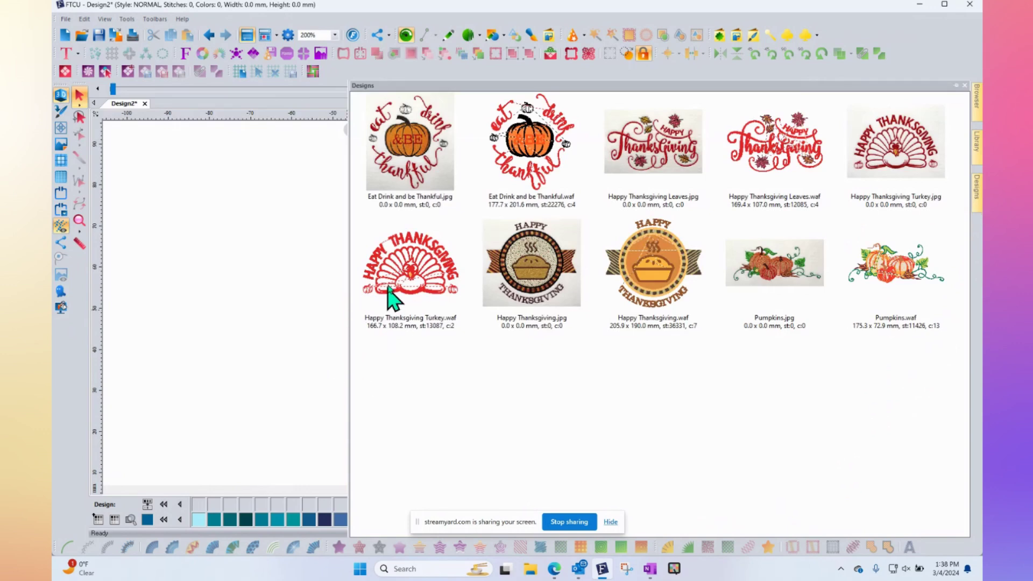
- Drag Happy Thanksgiving Turkey.waf onto the canvas as a 166.7 × 108.2 mm design
{"action": "left_click_drag", "start_coordinate": [418, 272], "coordinate": [244, 312]}
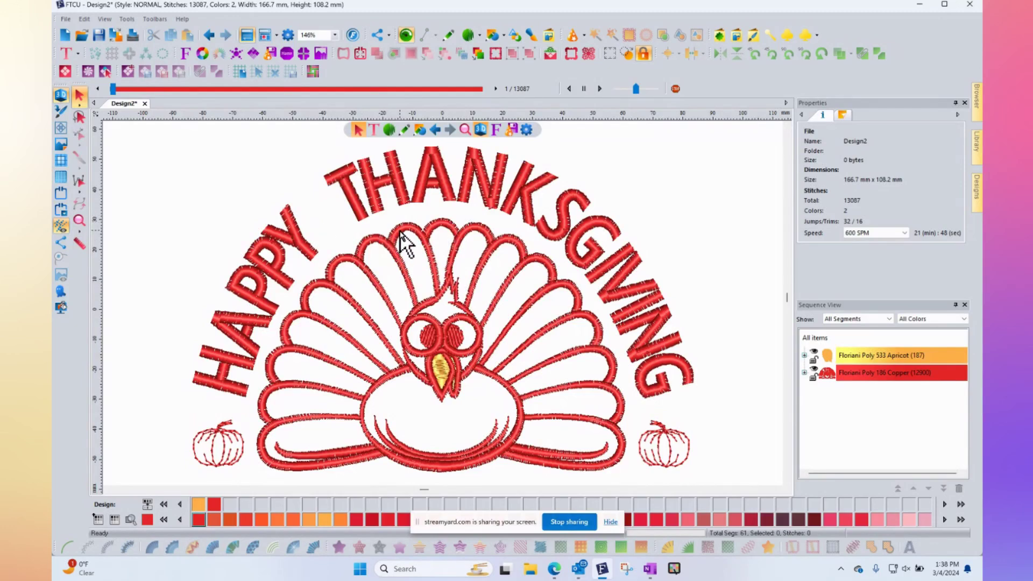
- Select all and ungroup the turkey design, then pick individual feather outlines to check them
{"action": "key", "text": "ctrl+a"}
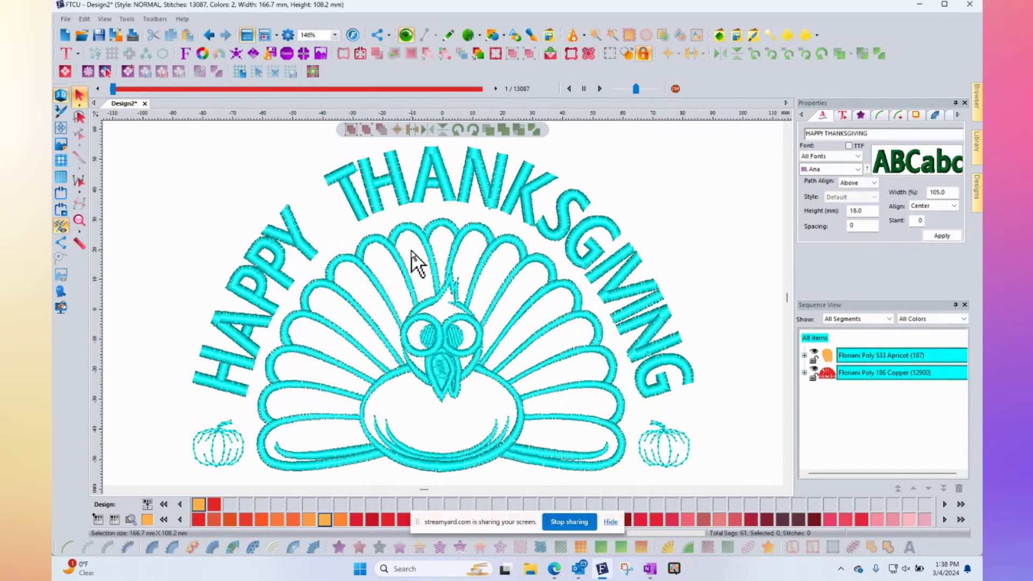
{"action": "left_click", "coordinate": [414, 262]}
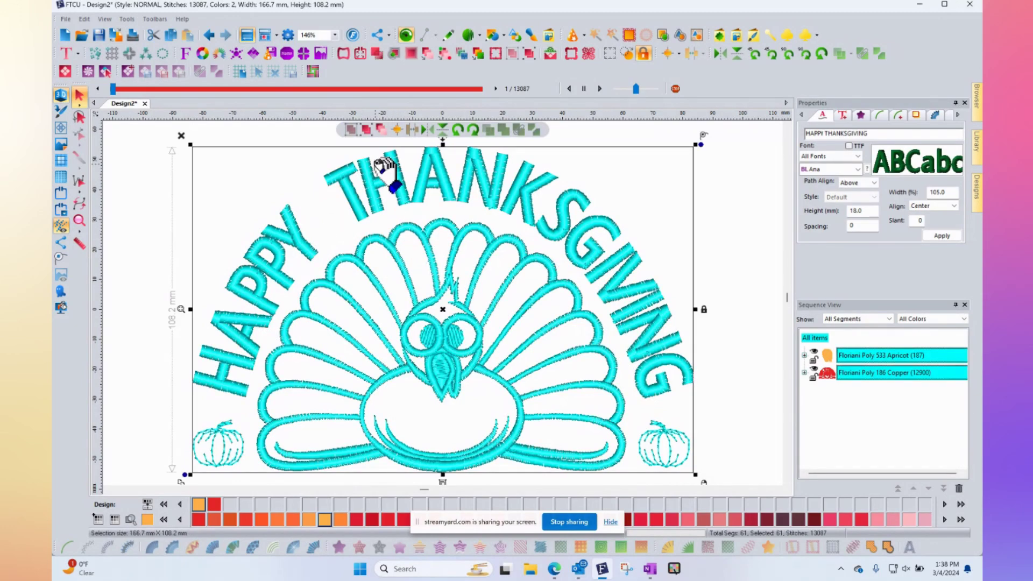
{"action": "left_click", "coordinate": [366, 131]}
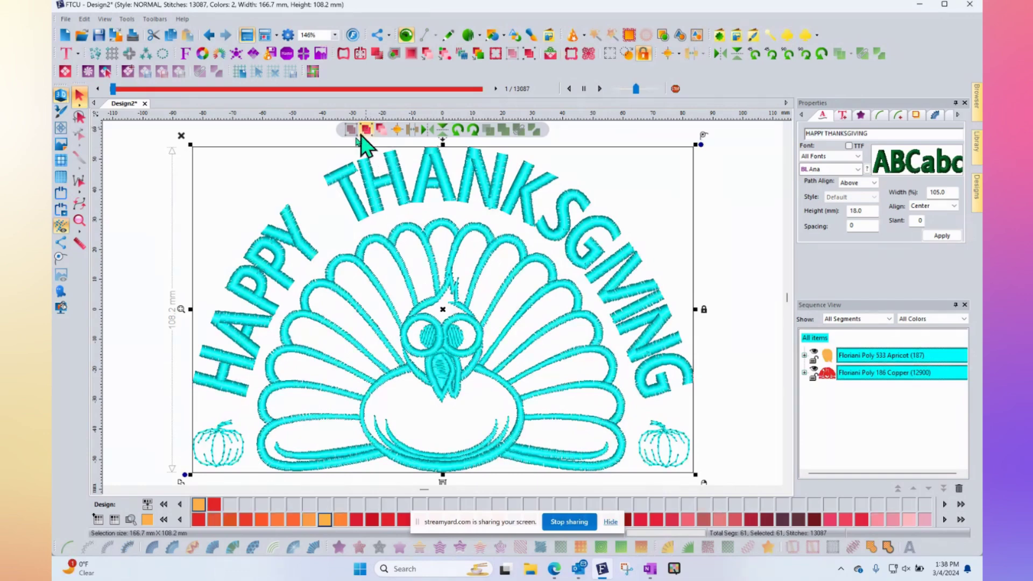
{"action": "left_click", "coordinate": [150, 179]}
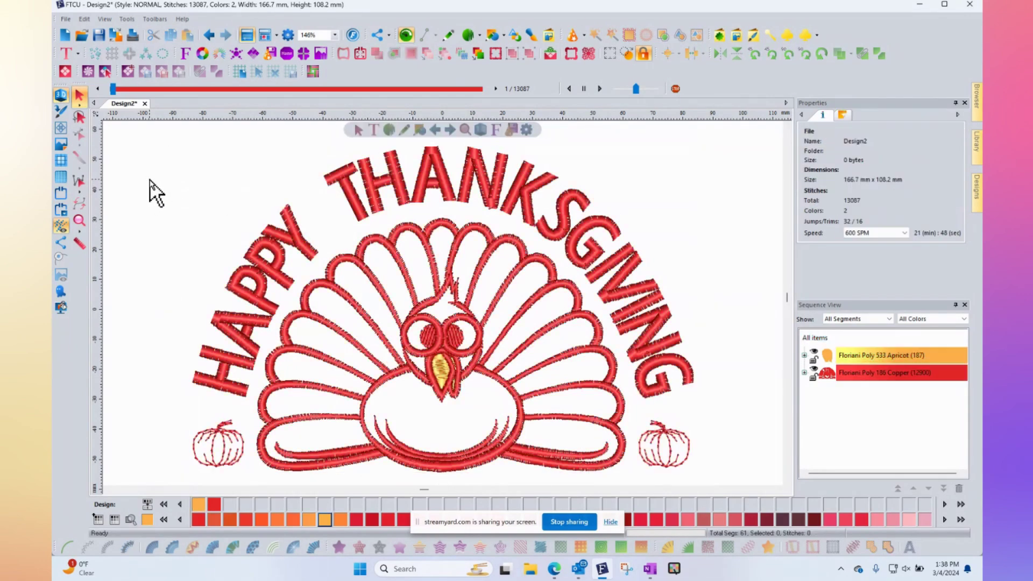
{"action": "left_click", "coordinate": [370, 279]}
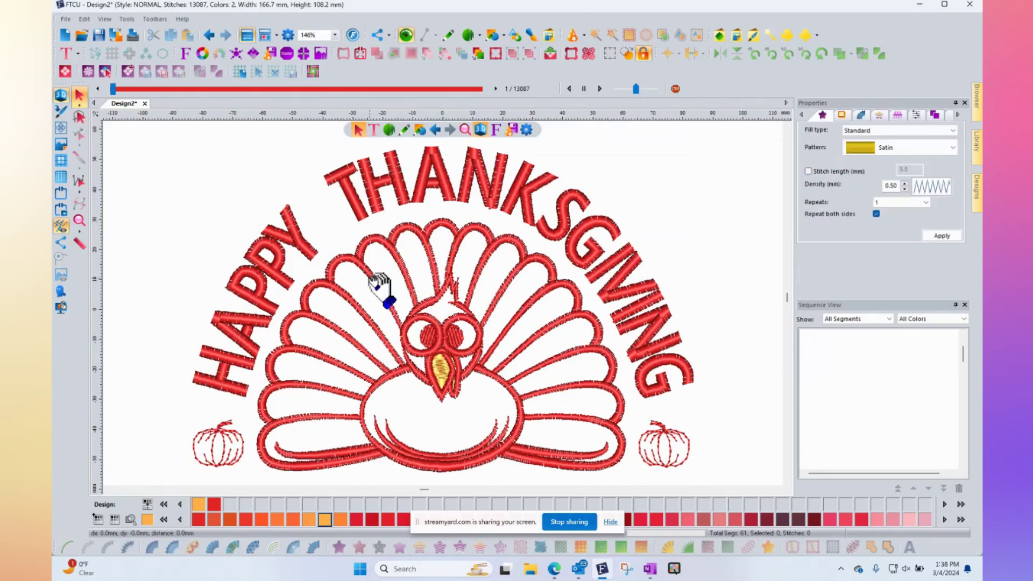
{"action": "left_click_drag", "start_coordinate": [424, 244], "coordinate": [428, 246]}
{"action": "left_click", "coordinate": [429, 246]}
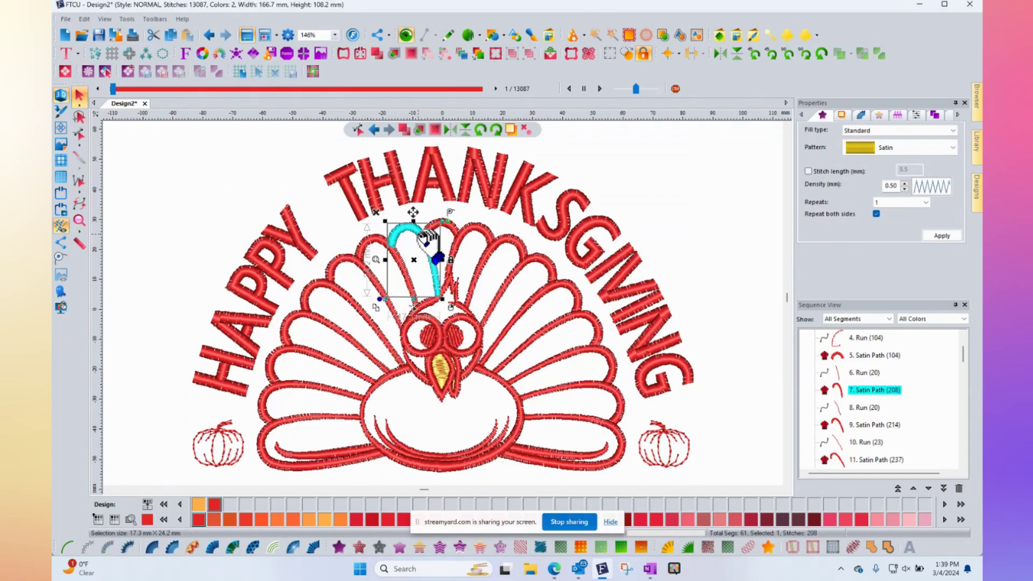
{"action": "left_click", "coordinate": [161, 221]}
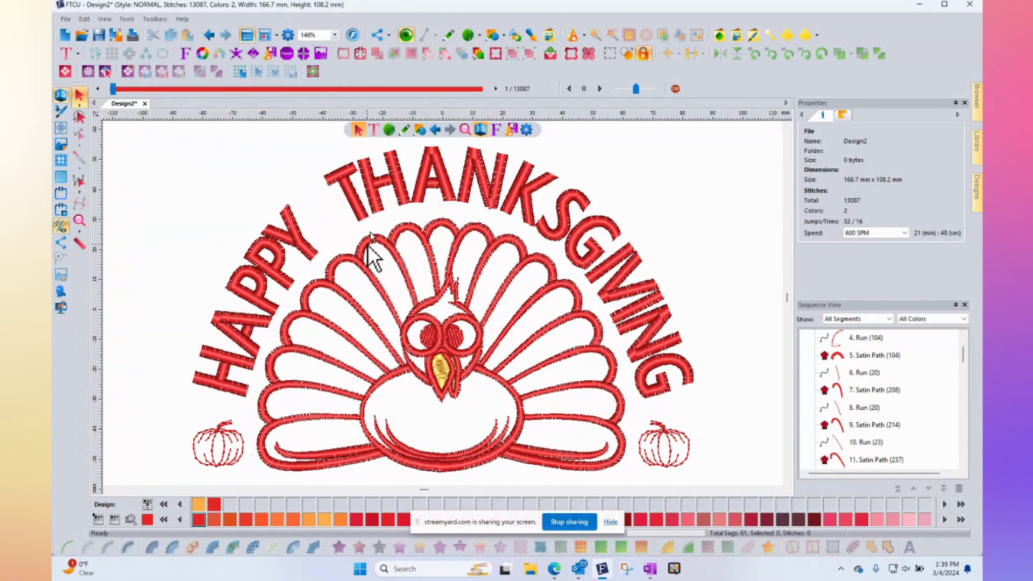
- Start a new artwork path at 300% zoom and place its first point on a feather top
{"action": "left_click", "coordinate": [448, 36]}
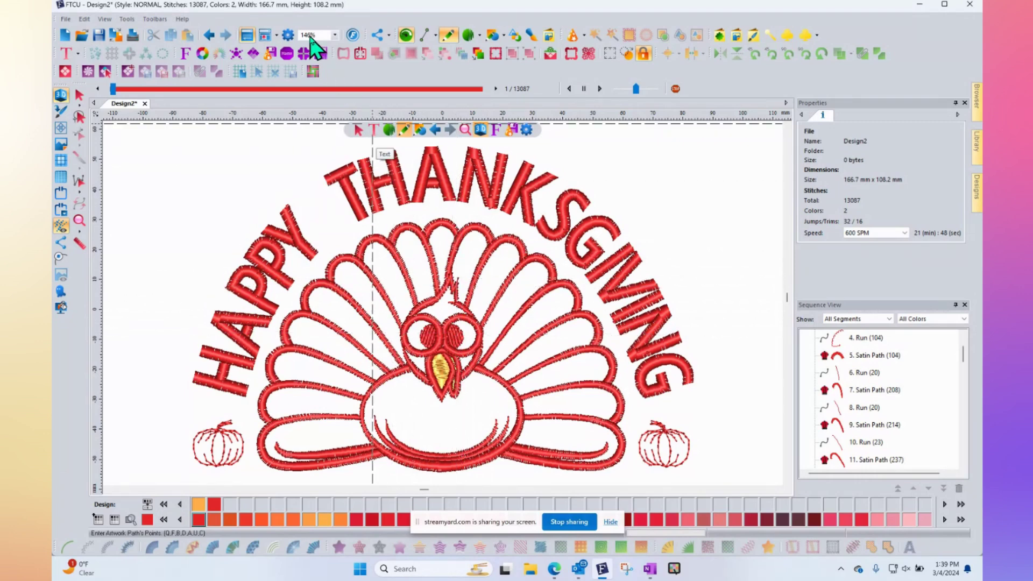
{"action": "left_click", "coordinate": [312, 71]}
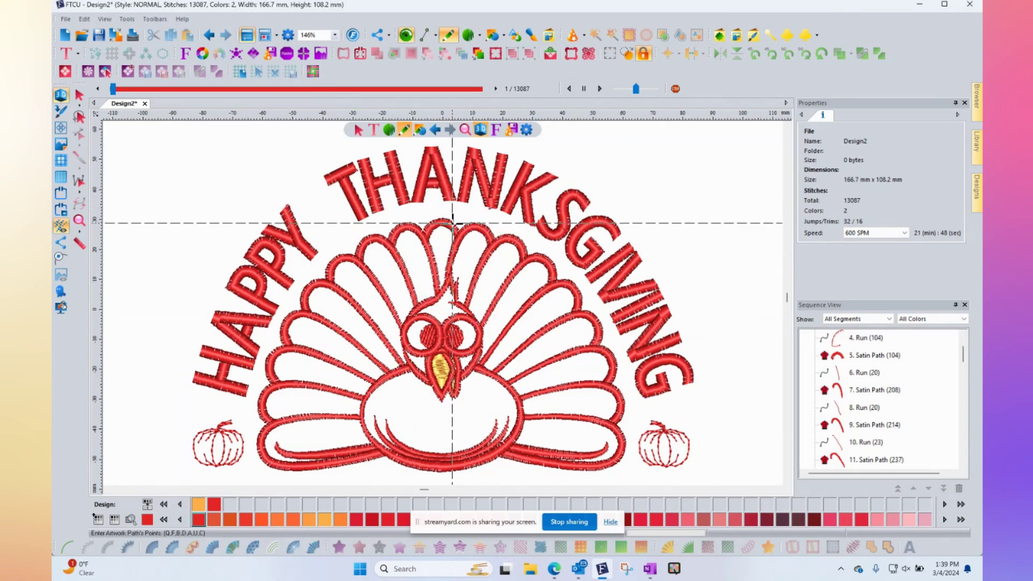
{"action": "left_click", "coordinate": [334, 35]}
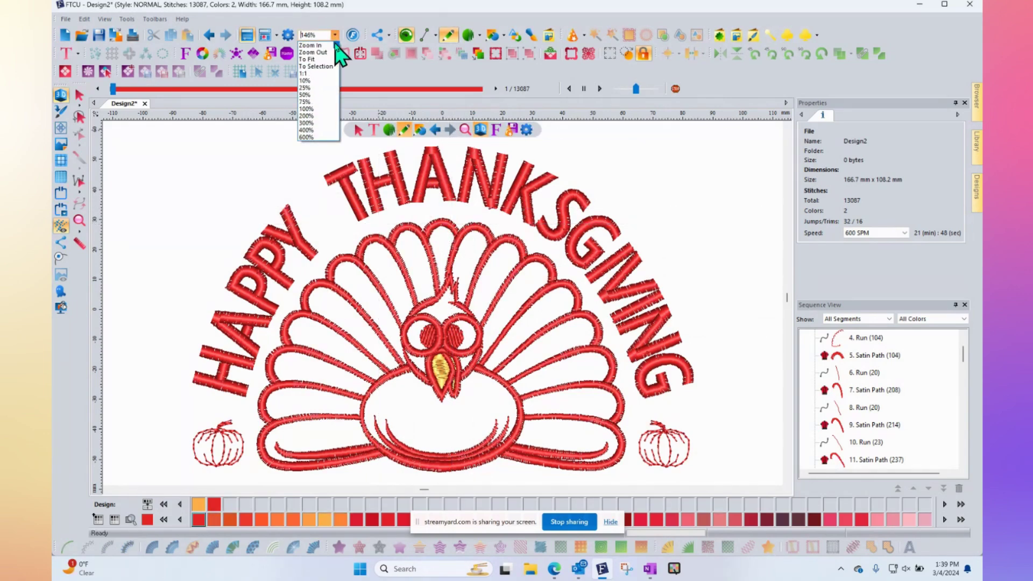
{"action": "left_click", "coordinate": [315, 124]}
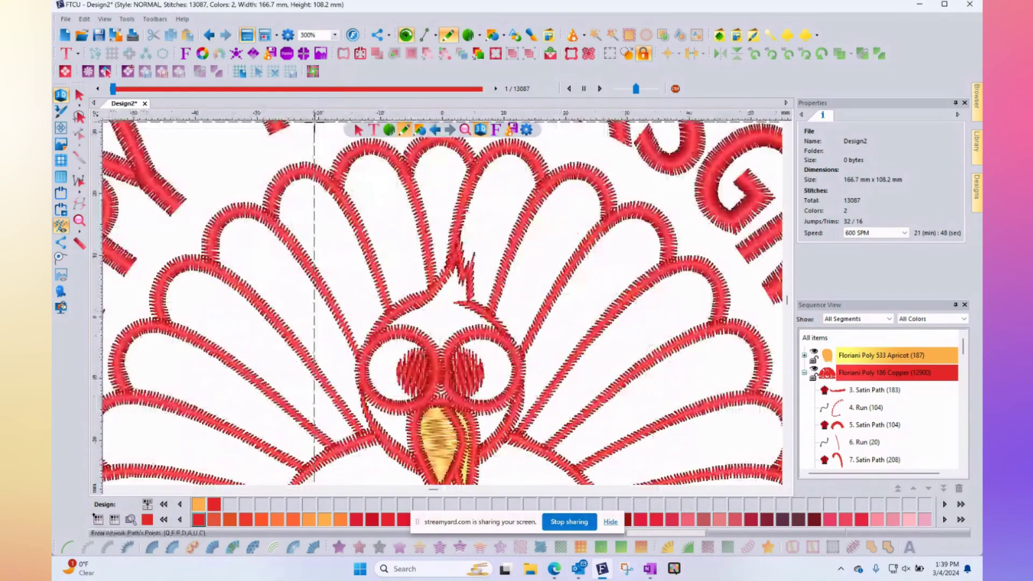
{"action": "scroll", "coordinate": [398, 216], "scroll_direction": "up", "scroll_amount": 3}
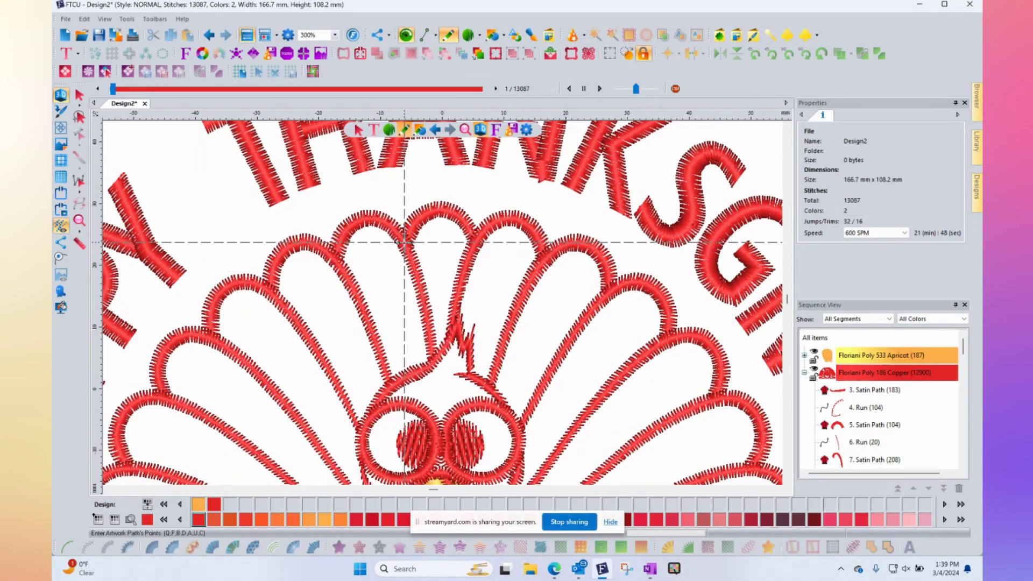
{"action": "left_click", "coordinate": [403, 243]}
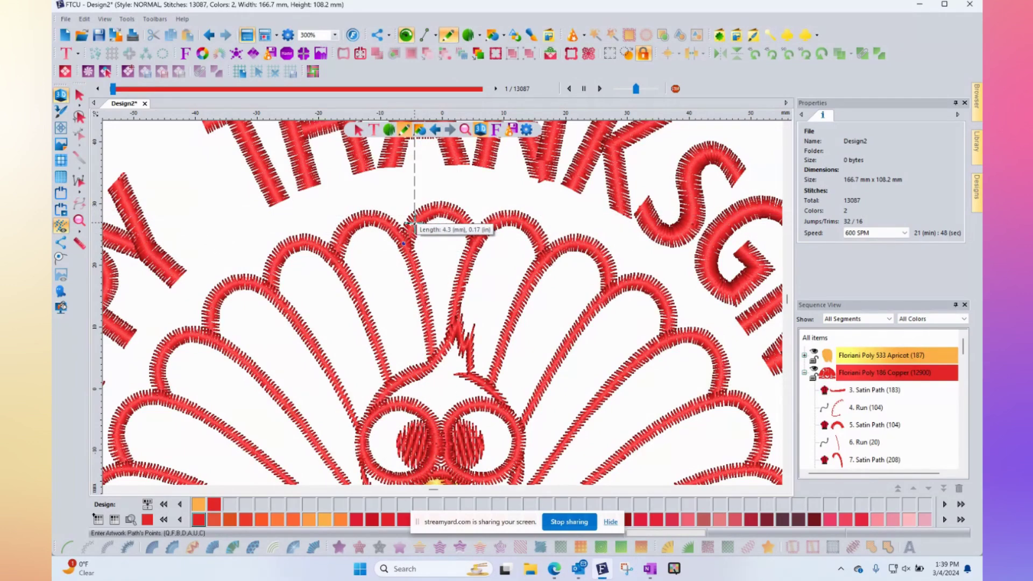
- Trace points over the first feather arches and the dips between them
{"action": "scroll", "coordinate": [422, 223], "scroll_direction": "up", "scroll_amount": 2}
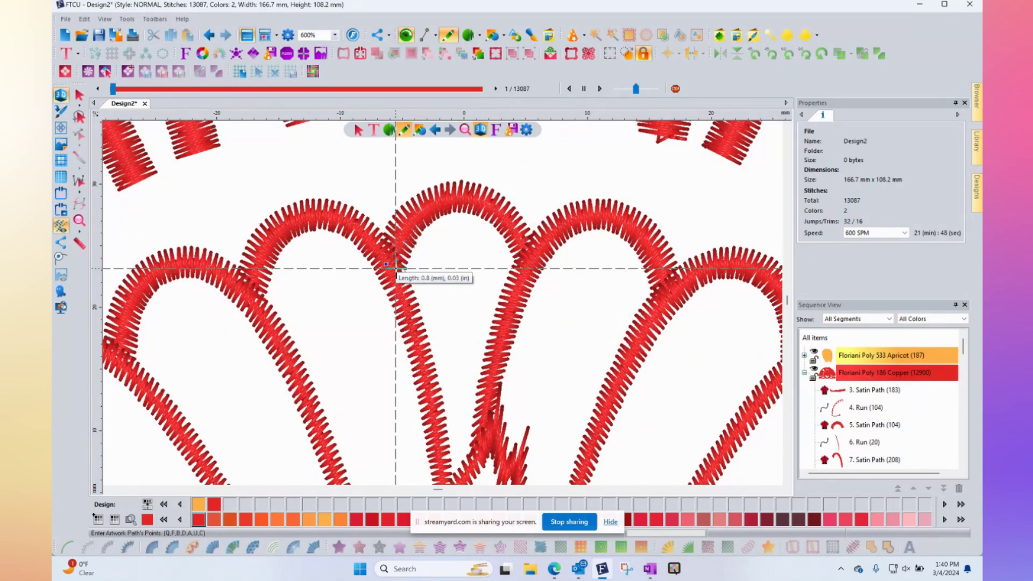
{"action": "left_click", "coordinate": [409, 235]}
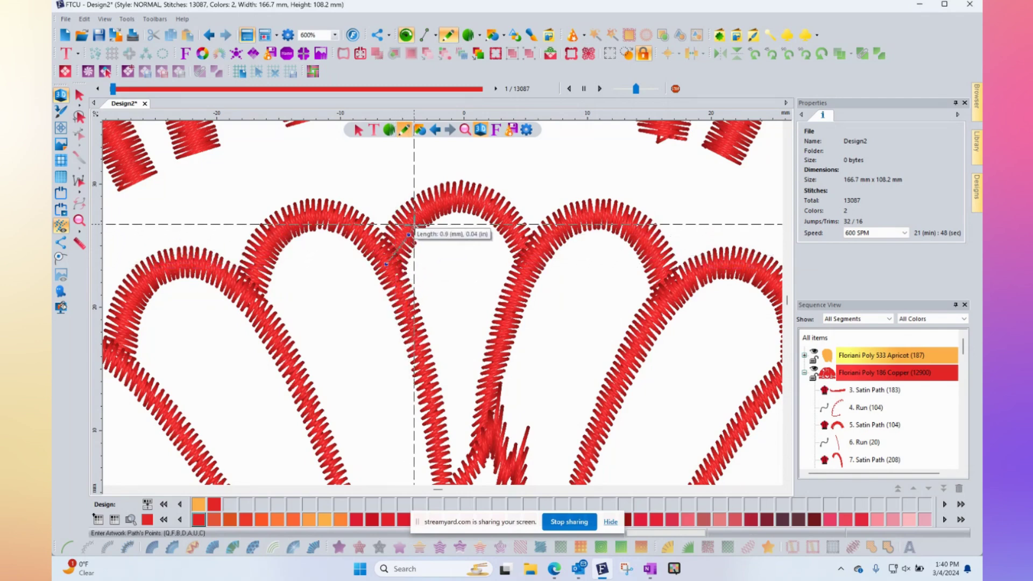
{"action": "left_click", "coordinate": [438, 209]}
{"action": "left_click", "coordinate": [473, 204]}
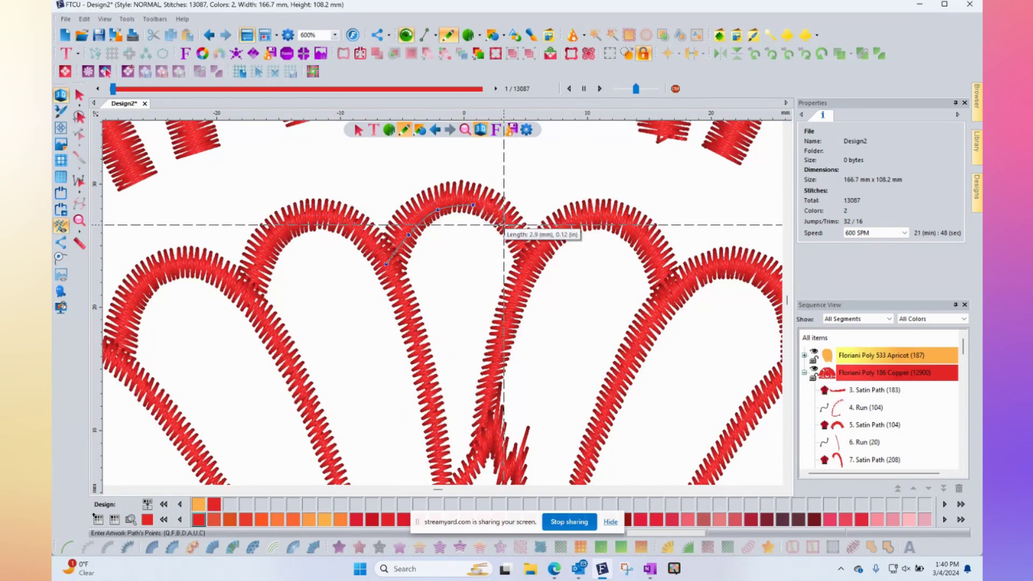
{"action": "left_click", "coordinate": [504, 224]}
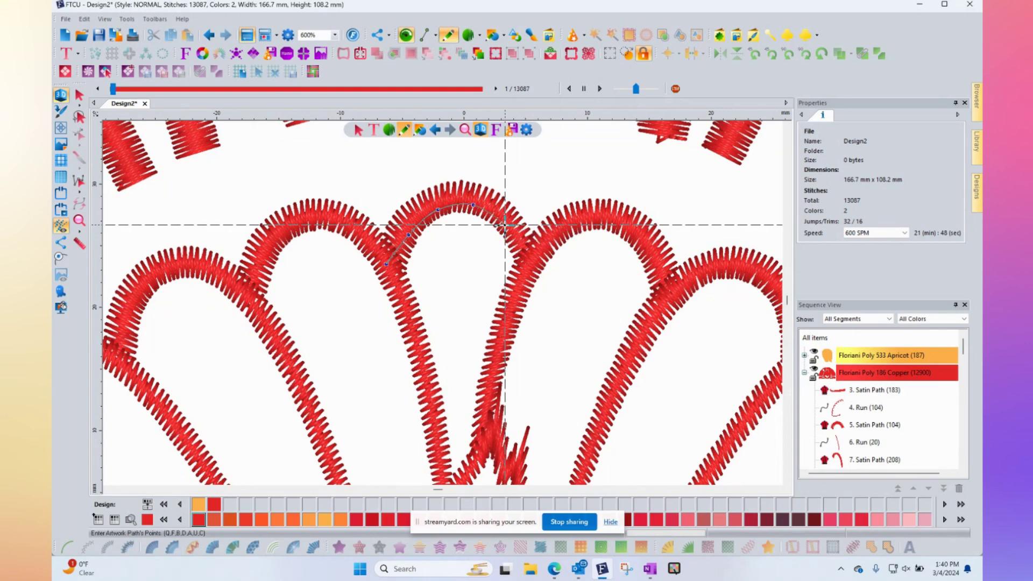
{"action": "left_click", "coordinate": [530, 266]}
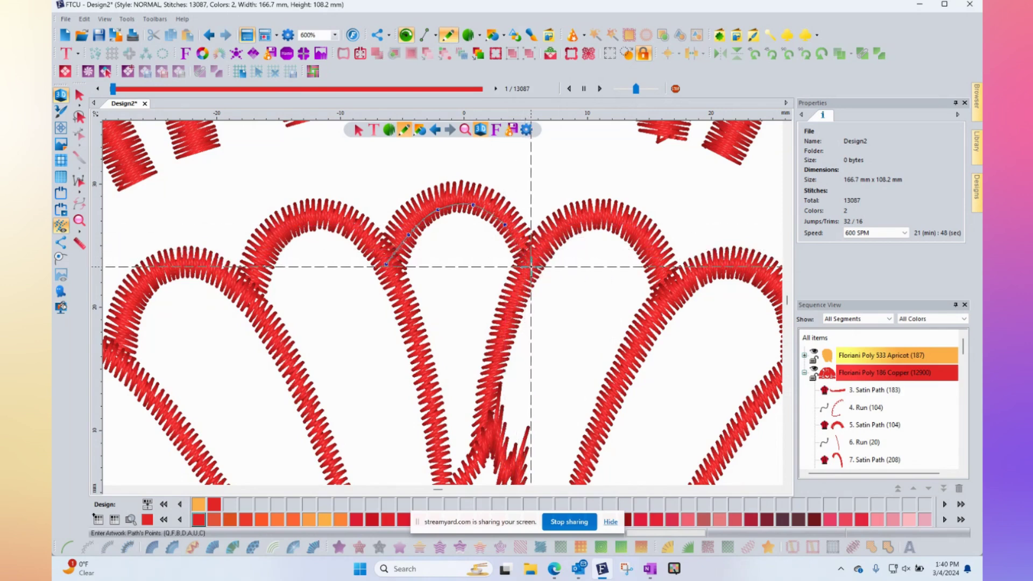
{"action": "left_click", "coordinate": [549, 241]}
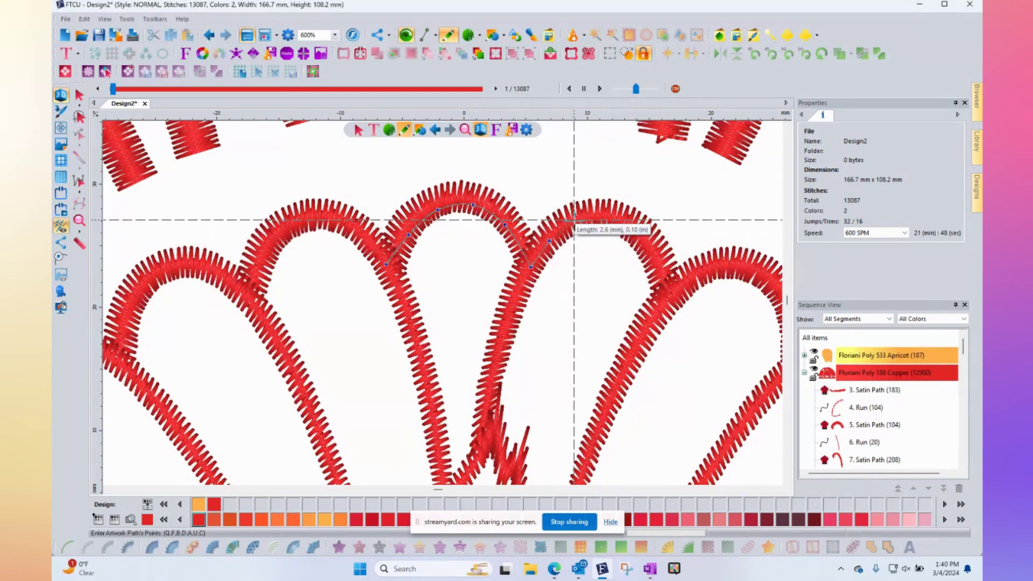
{"action": "left_click", "coordinate": [574, 220]}
{"action": "left_click", "coordinate": [621, 222]}
{"action": "left_click", "coordinate": [650, 249]}
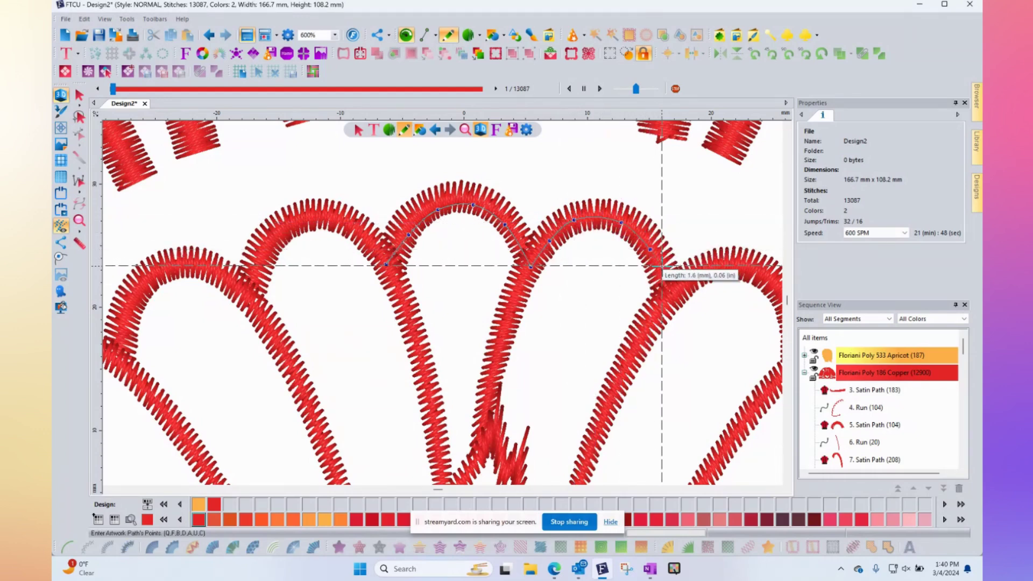
{"action": "left_click", "coordinate": [665, 305]}
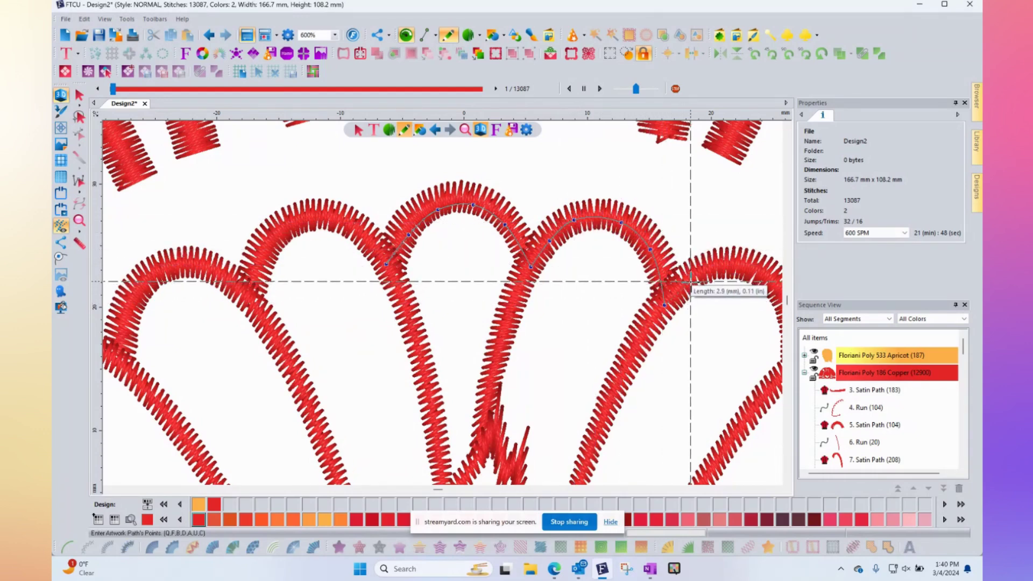
{"action": "left_click", "coordinate": [691, 281]}
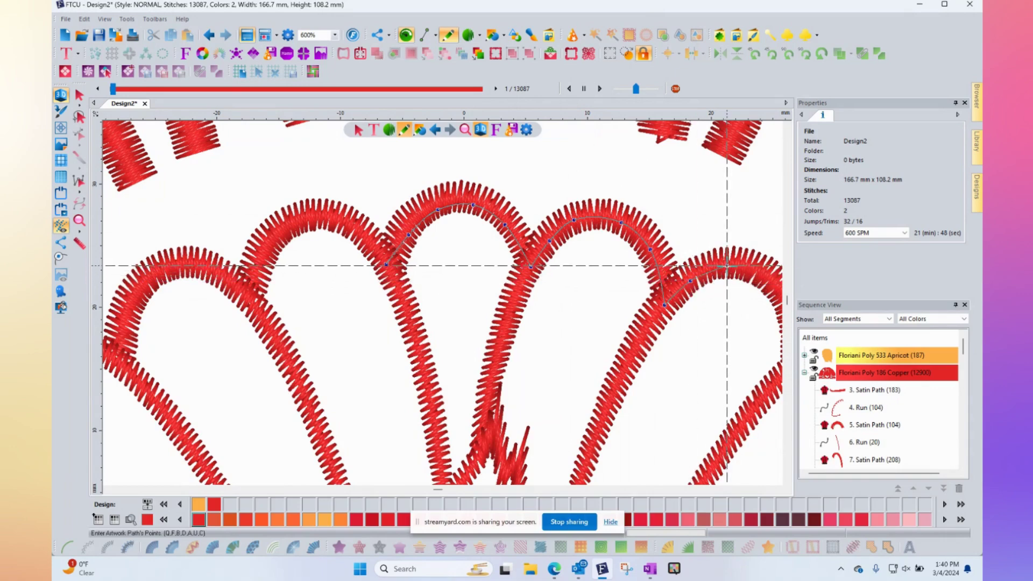
{"action": "left_click", "coordinate": [727, 265]}
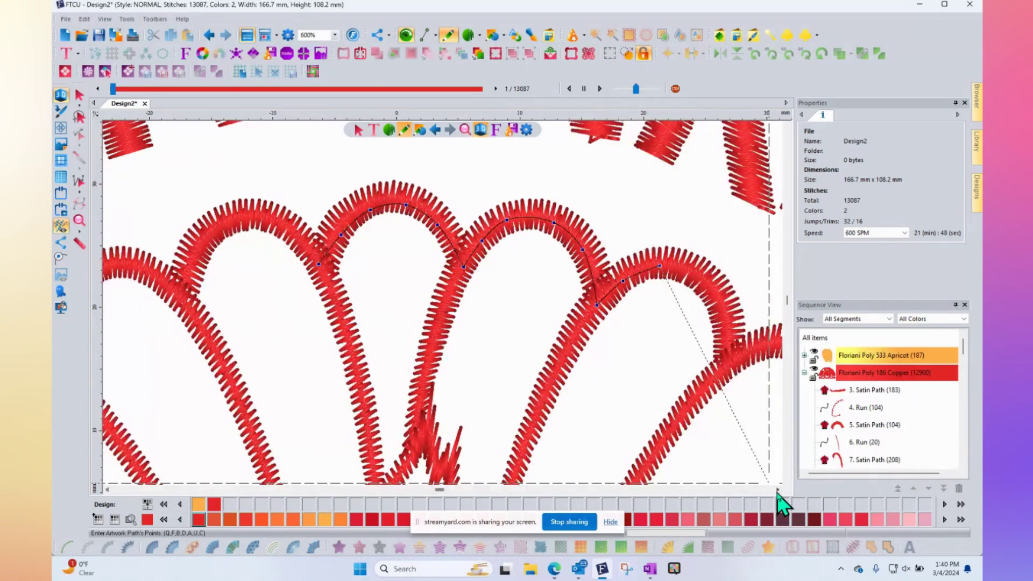
- Pan right and continue the trace over the next feather top and gap
{"action": "left_click", "coordinate": [777, 489]}
{"action": "left_click", "coordinate": [490, 271]}
{"action": "left_click", "coordinate": [515, 300]}
{"action": "left_click", "coordinate": [525, 364]}
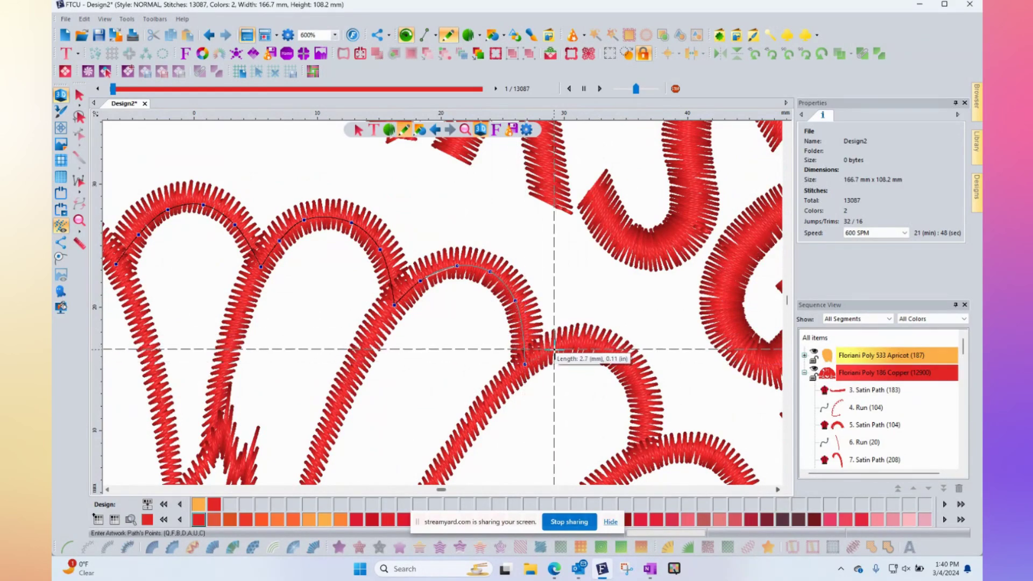
{"action": "left_click", "coordinate": [555, 349]}
{"action": "left_click", "coordinate": [581, 343]}
{"action": "left_click", "coordinate": [620, 360]}
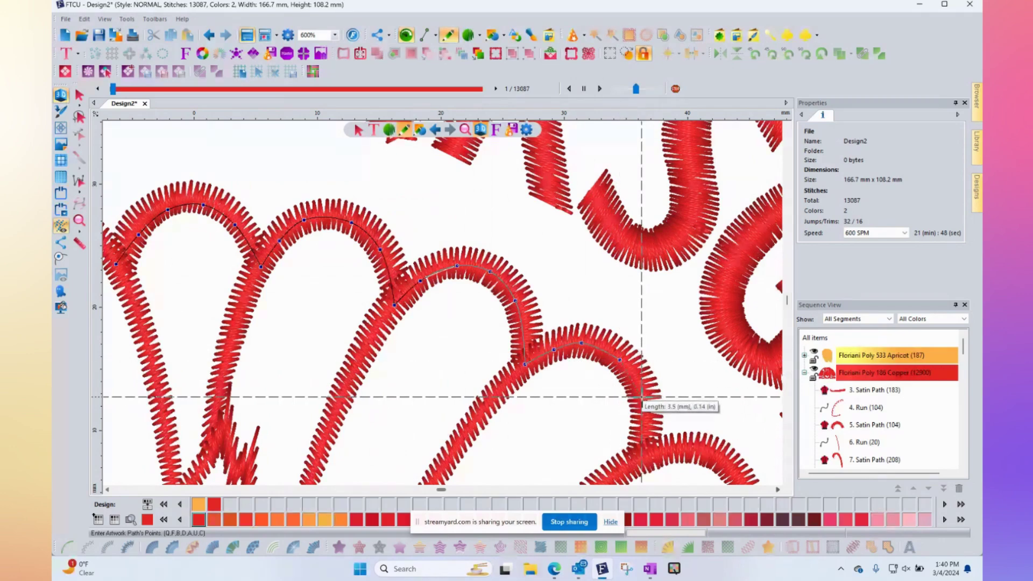
{"action": "left_click", "coordinate": [639, 397]}
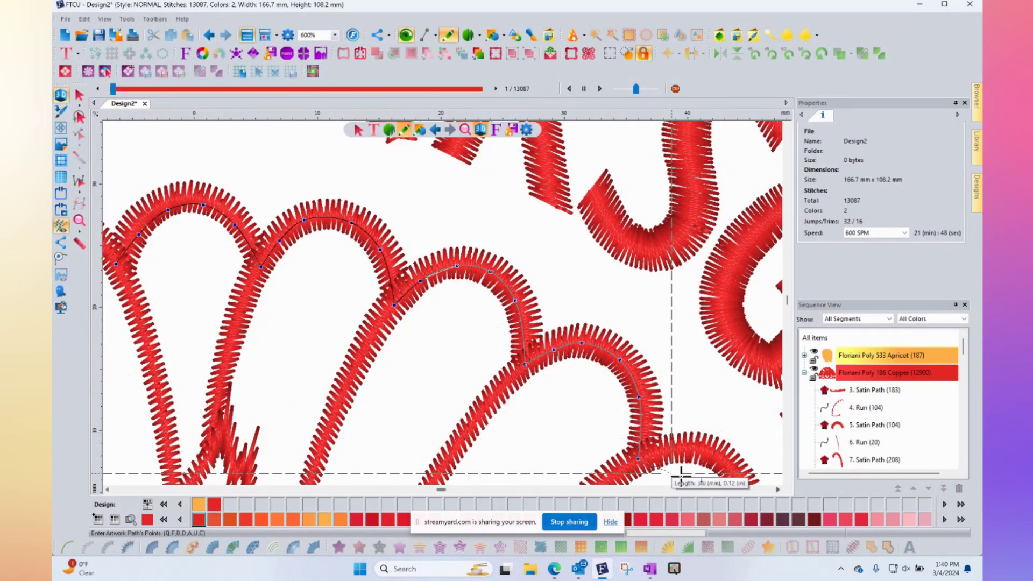
- Scroll down and trace around the lower right feather's outer curve
{"action": "scroll", "coordinate": [787, 481], "scroll_direction": "down", "scroll_amount": 5}
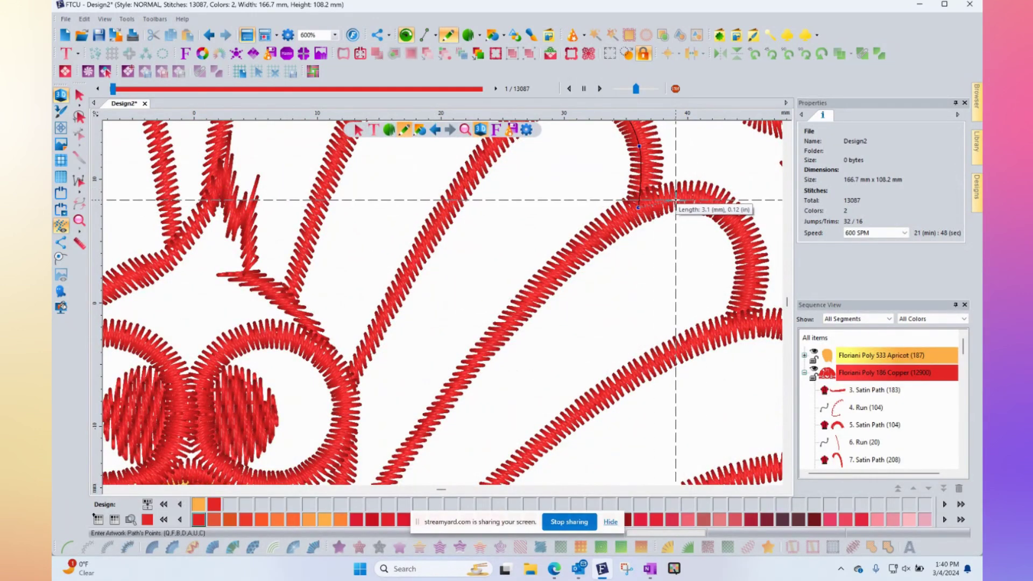
{"action": "left_click", "coordinate": [708, 203]}
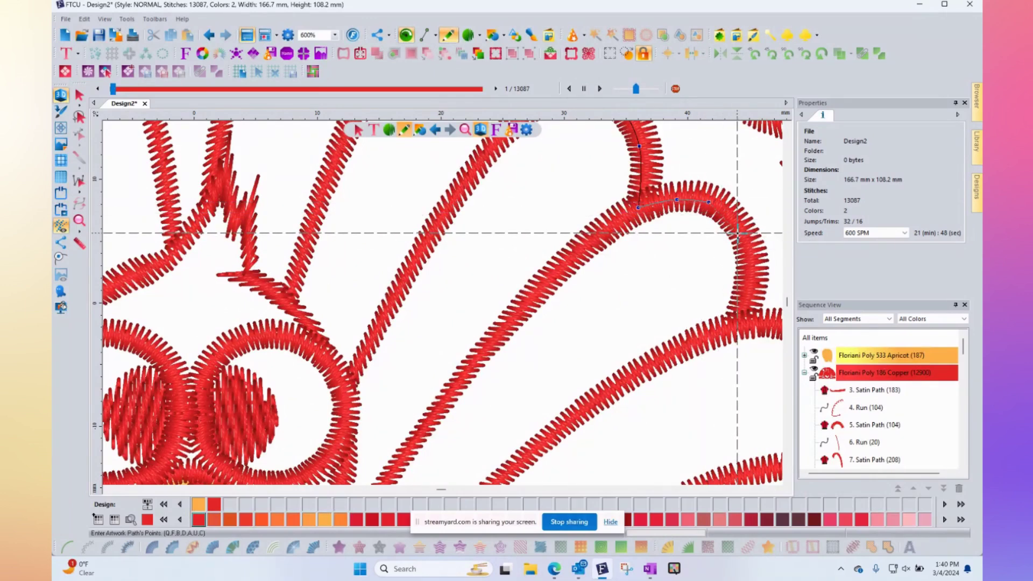
{"action": "left_click", "coordinate": [737, 233]}
{"action": "left_click", "coordinate": [745, 281]}
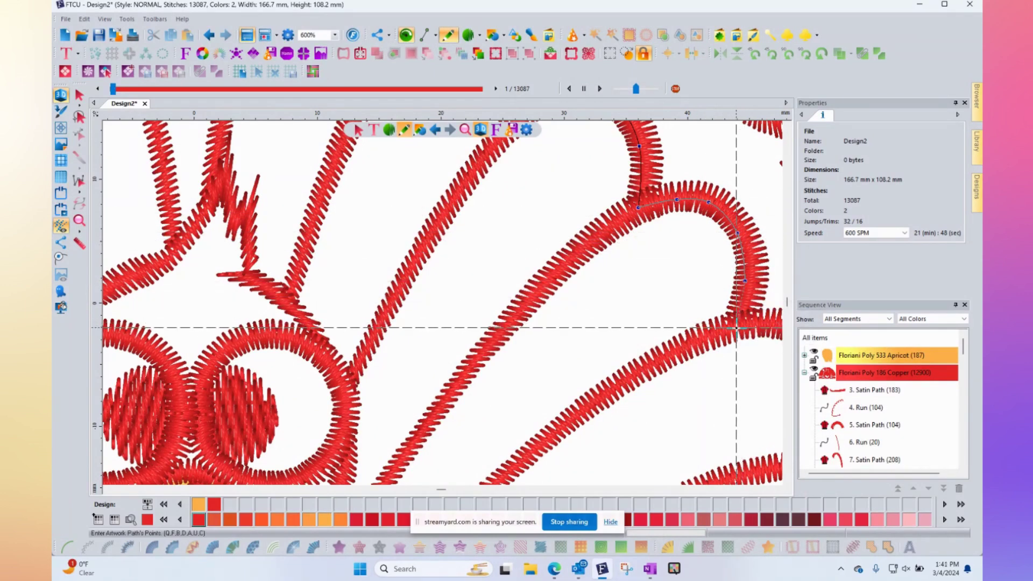
{"action": "left_click", "coordinate": [736, 327]}
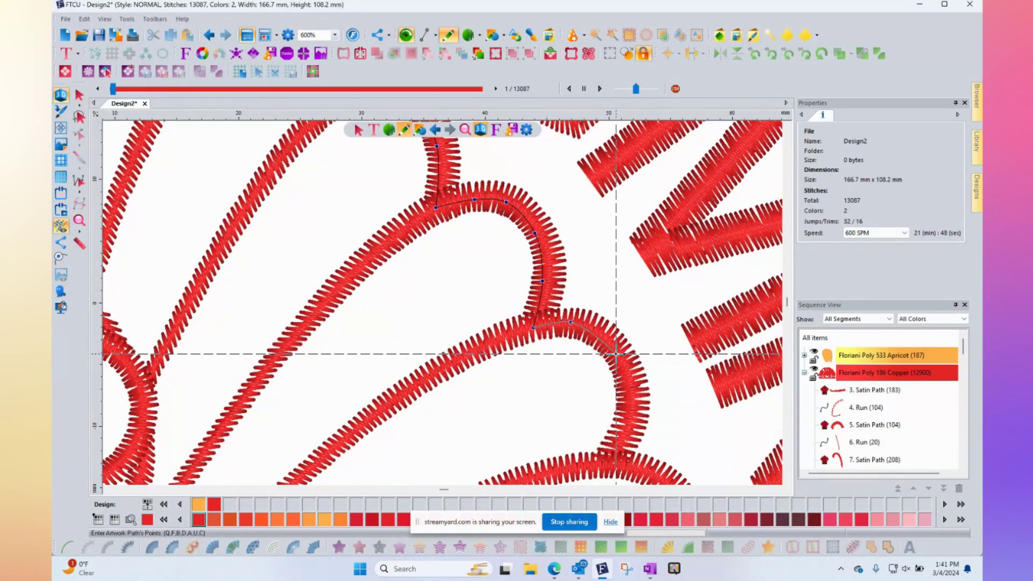
{"action": "left_click", "coordinate": [616, 354]}
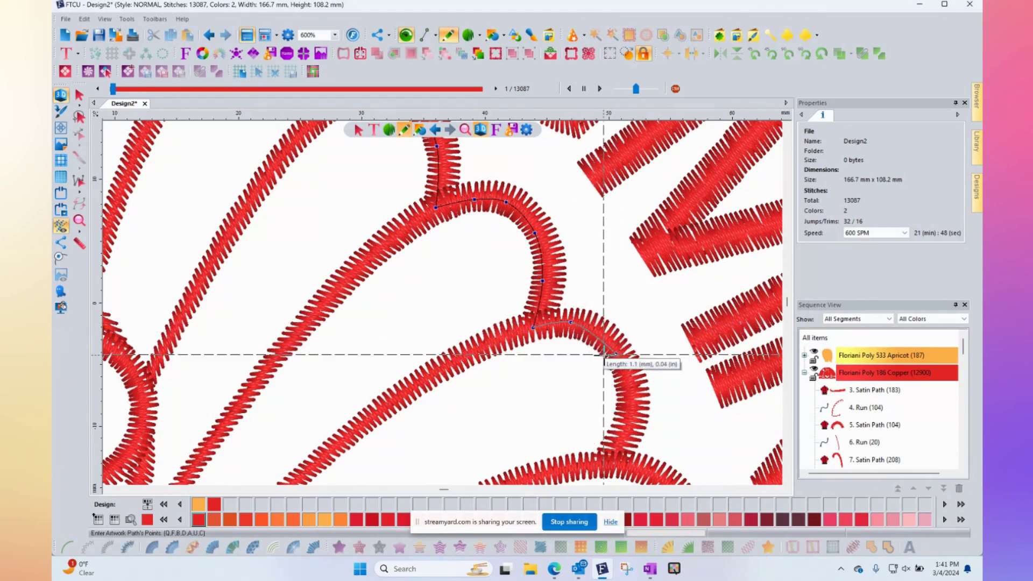
{"action": "left_click", "coordinate": [571, 322]}
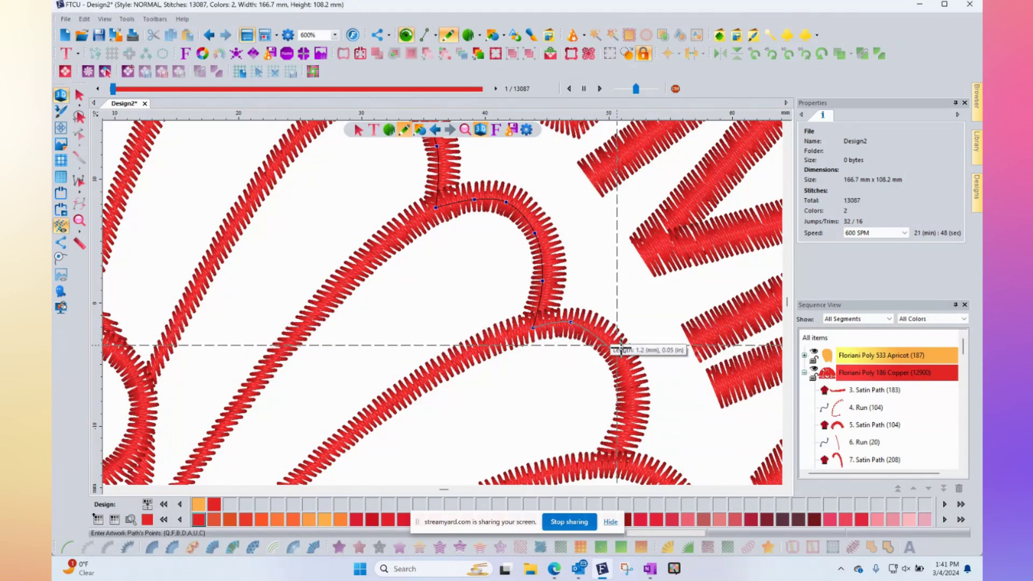
{"action": "left_click", "coordinate": [627, 402]}
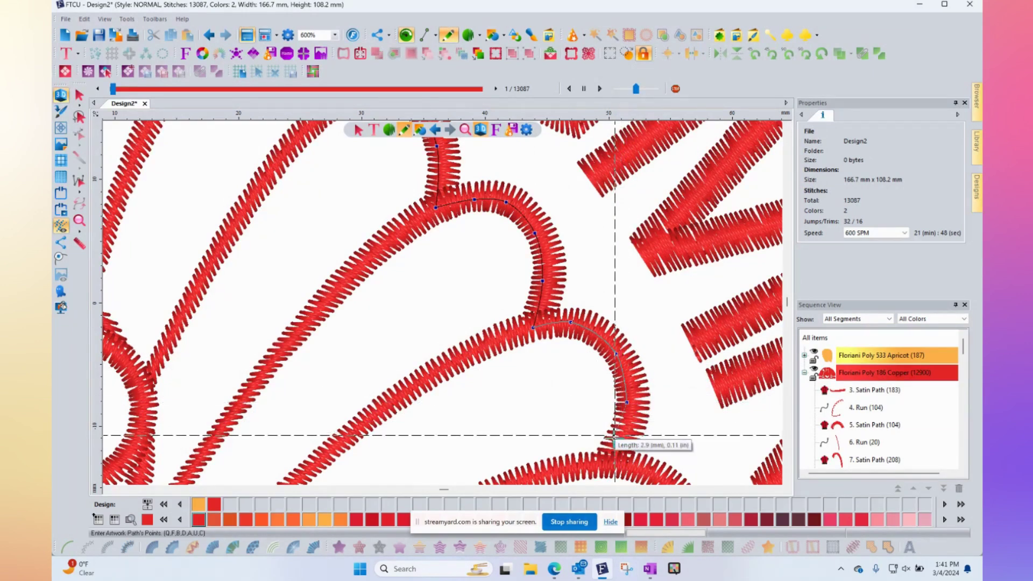
{"action": "left_click", "coordinate": [602, 464]}
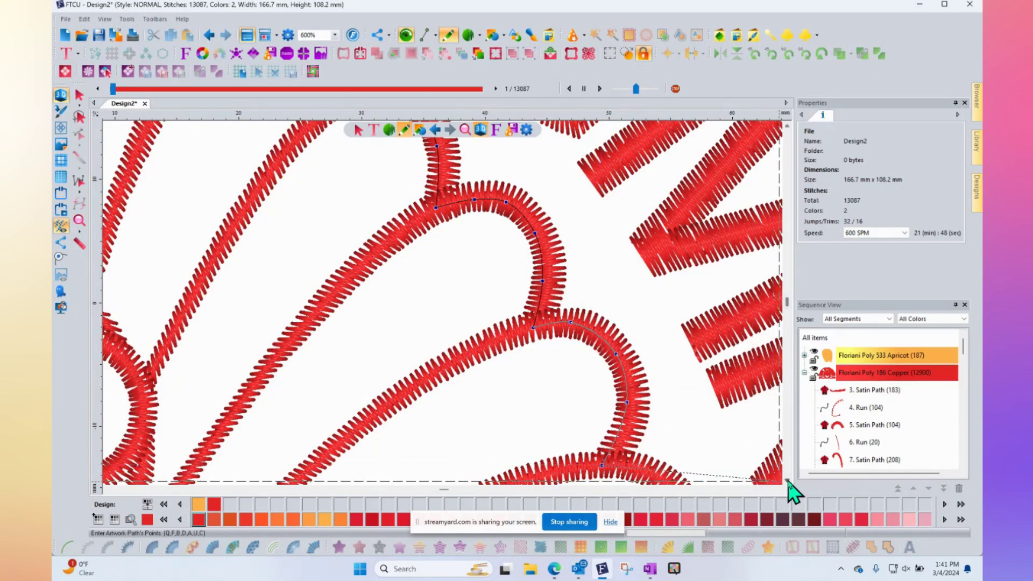
- Continue the outline down the outer feather curve to its lower edge
{"action": "scroll", "coordinate": [793, 491], "scroll_direction": "down", "scroll_amount": 3}
{"action": "left_click", "coordinate": [638, 363]}
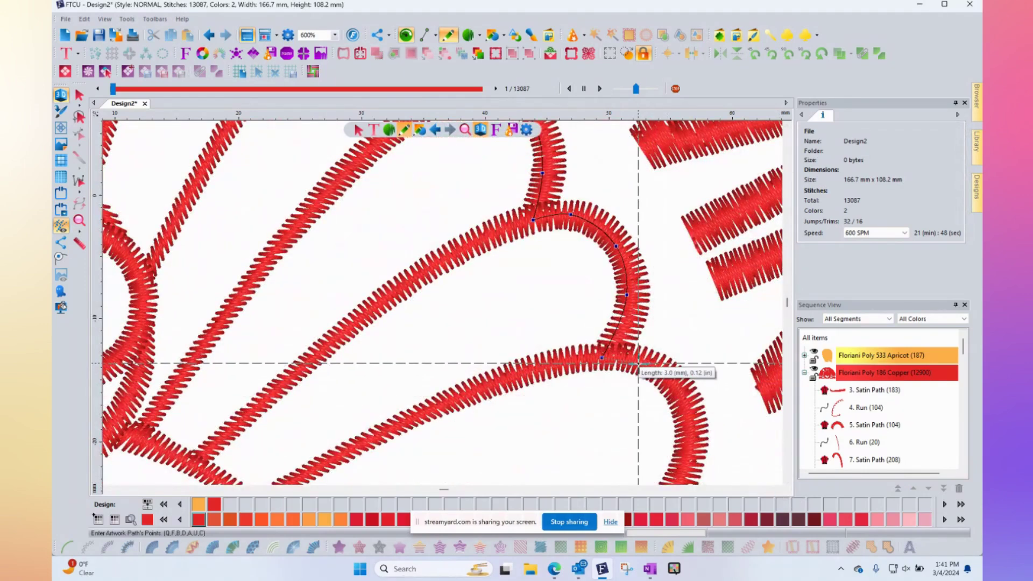
{"action": "left_click", "coordinate": [670, 382]}
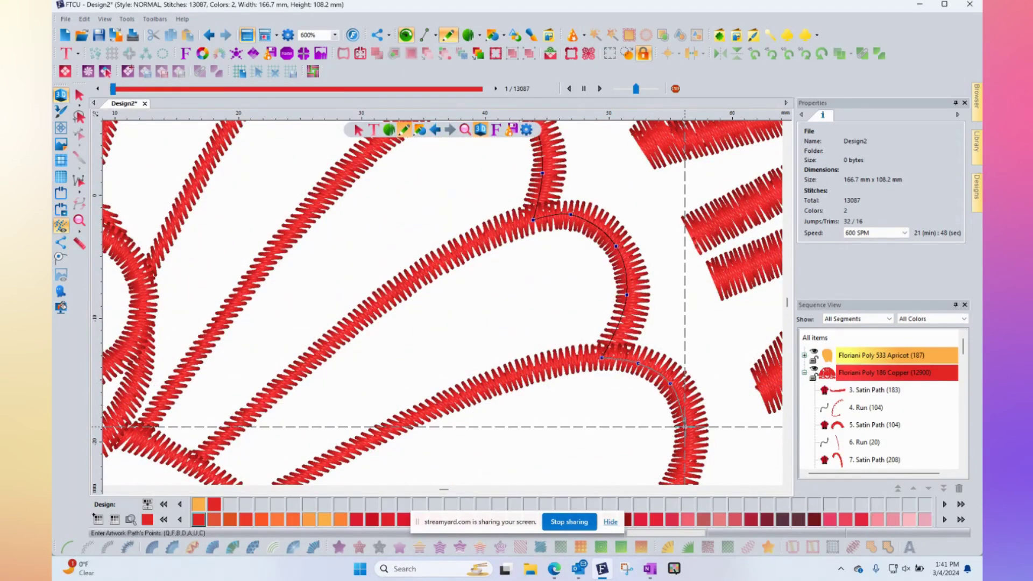
{"action": "left_click", "coordinate": [685, 426]}
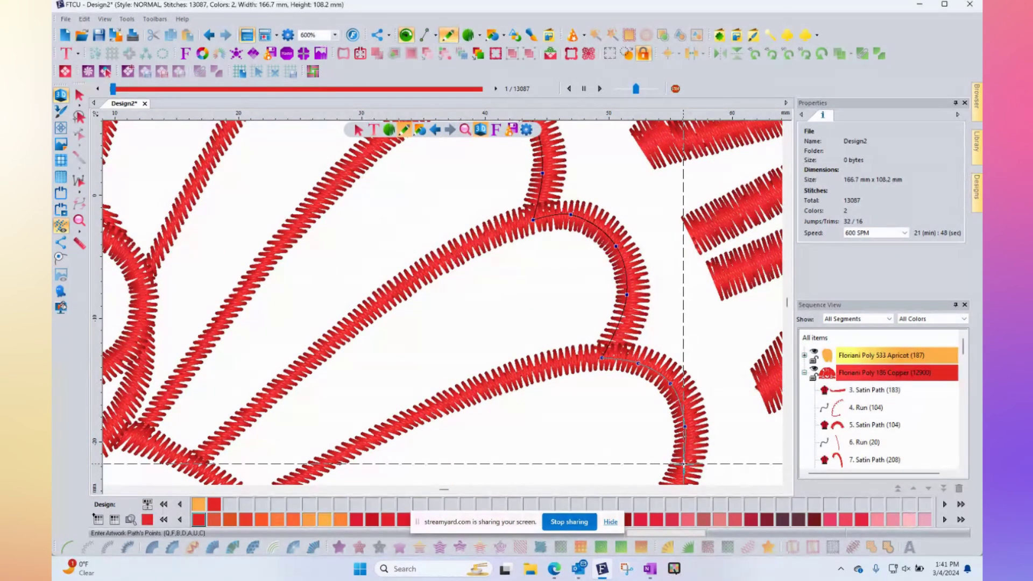
{"action": "left_click", "coordinate": [683, 463]}
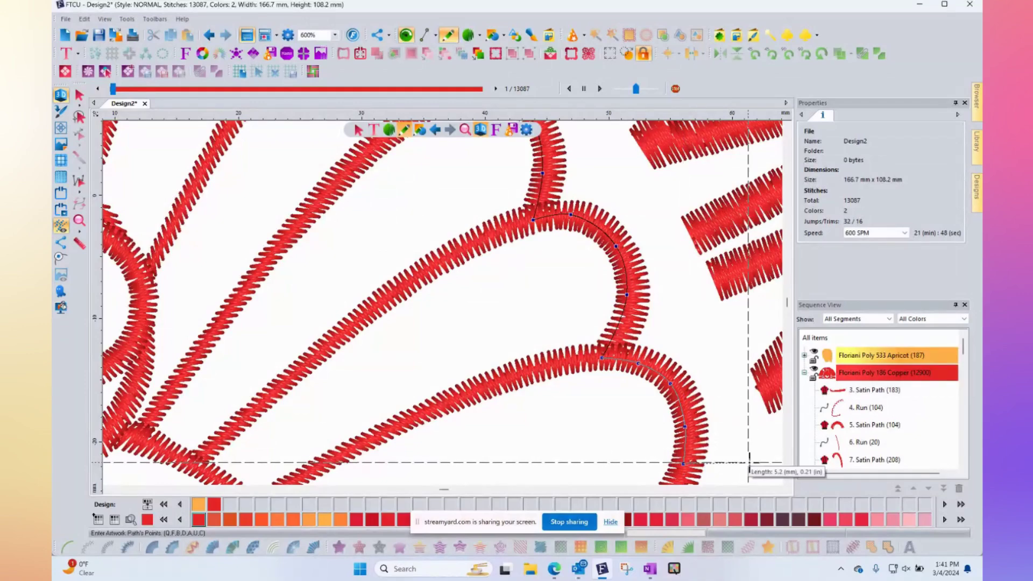
{"action": "left_click", "coordinate": [786, 480]}
- Pan down and trace around the top and right side of the next lower feather
{"action": "left_click", "coordinate": [786, 481]}
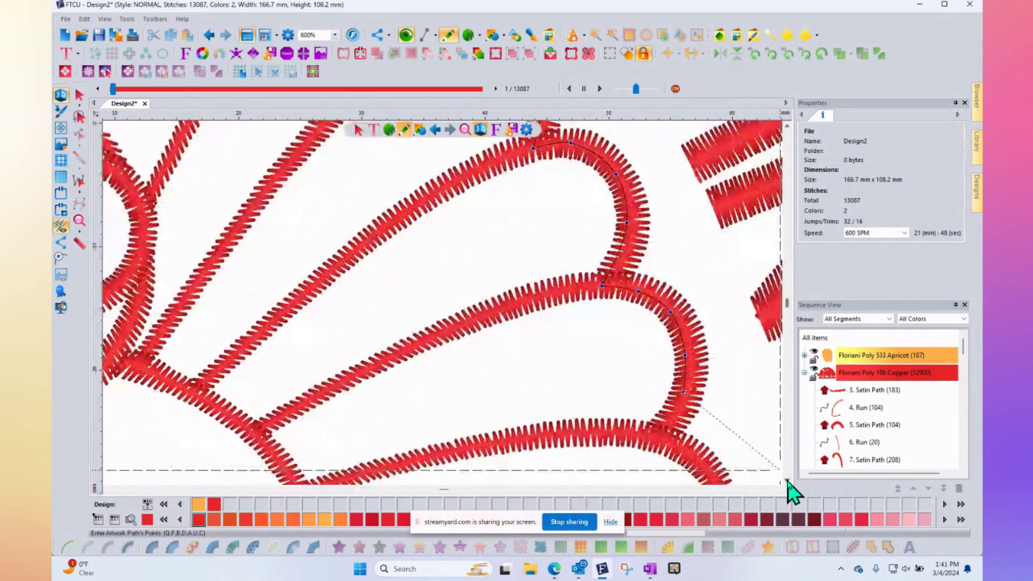
{"action": "left_click", "coordinate": [787, 481]}
{"action": "left_click", "coordinate": [787, 480]}
{"action": "left_click", "coordinate": [787, 480]}
{"action": "left_click", "coordinate": [787, 481]}
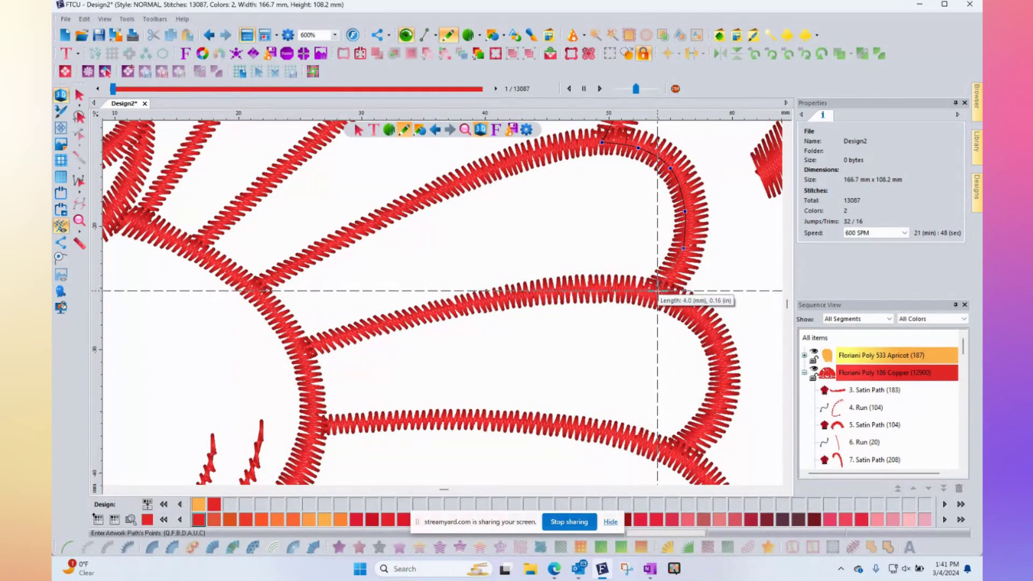
{"action": "left_click", "coordinate": [654, 295]}
{"action": "left_click", "coordinate": [693, 311]}
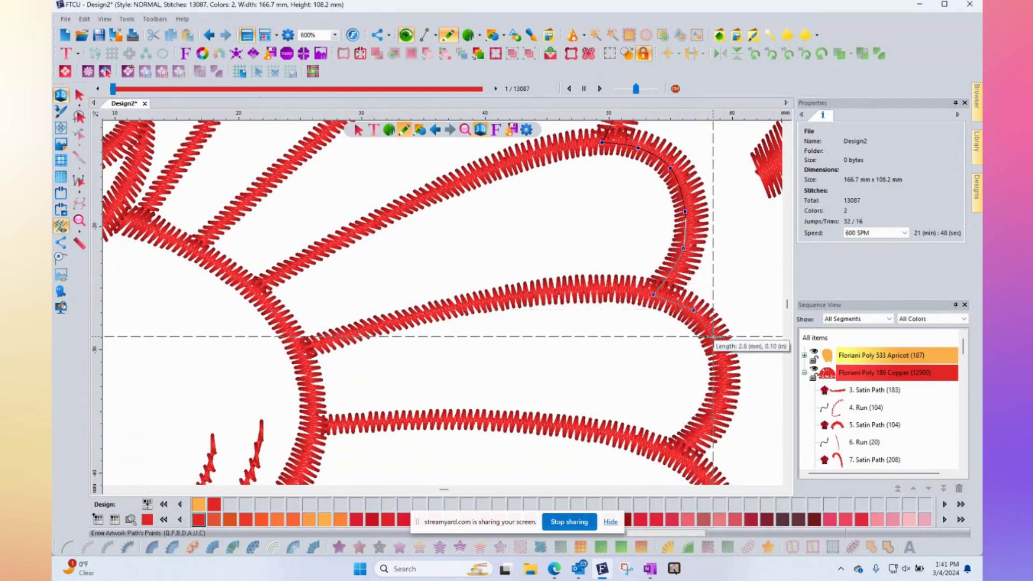
{"action": "left_click", "coordinate": [718, 344]}
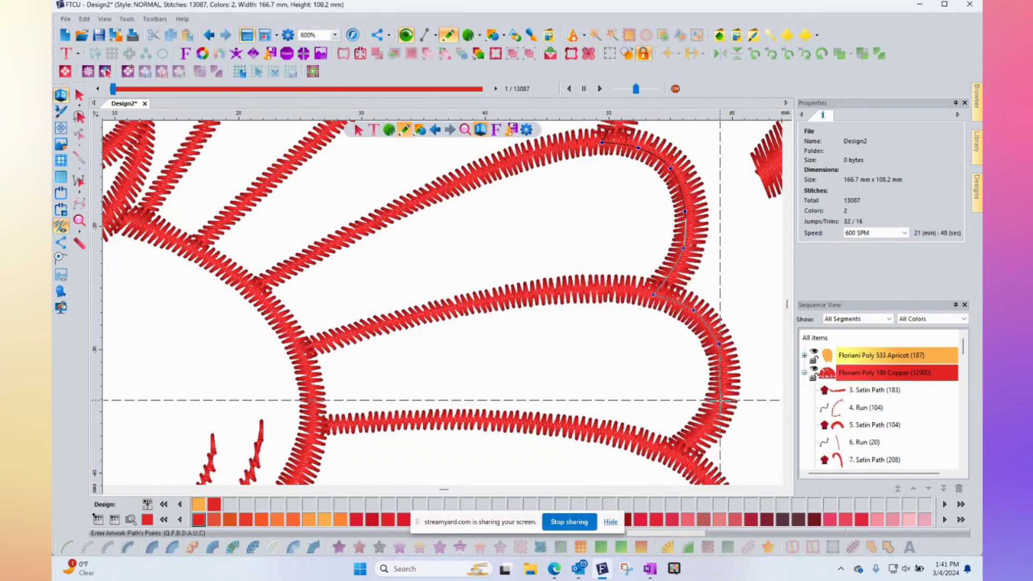
{"action": "left_click", "coordinate": [720, 400]}
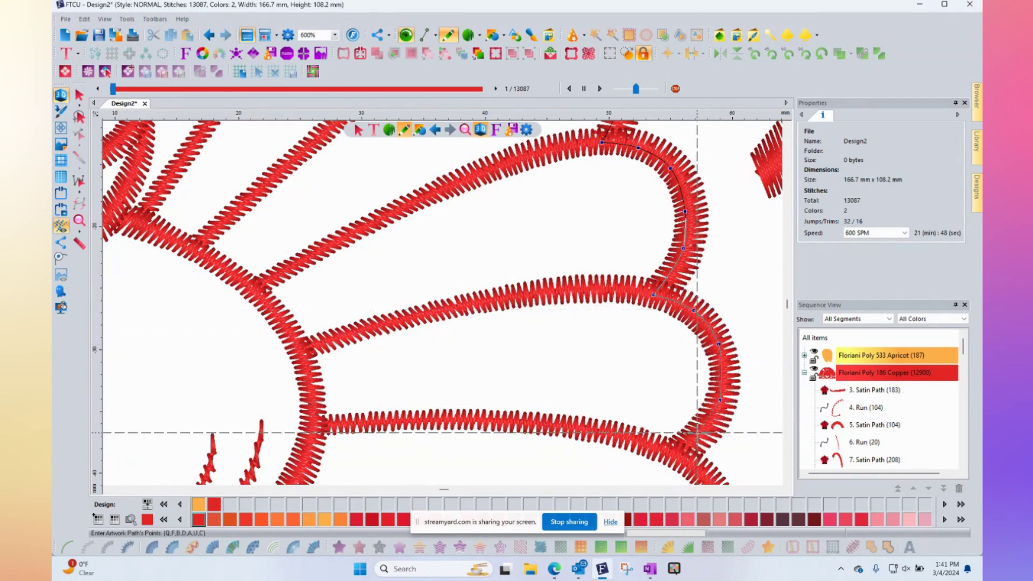
{"action": "left_click", "coordinate": [697, 432]}
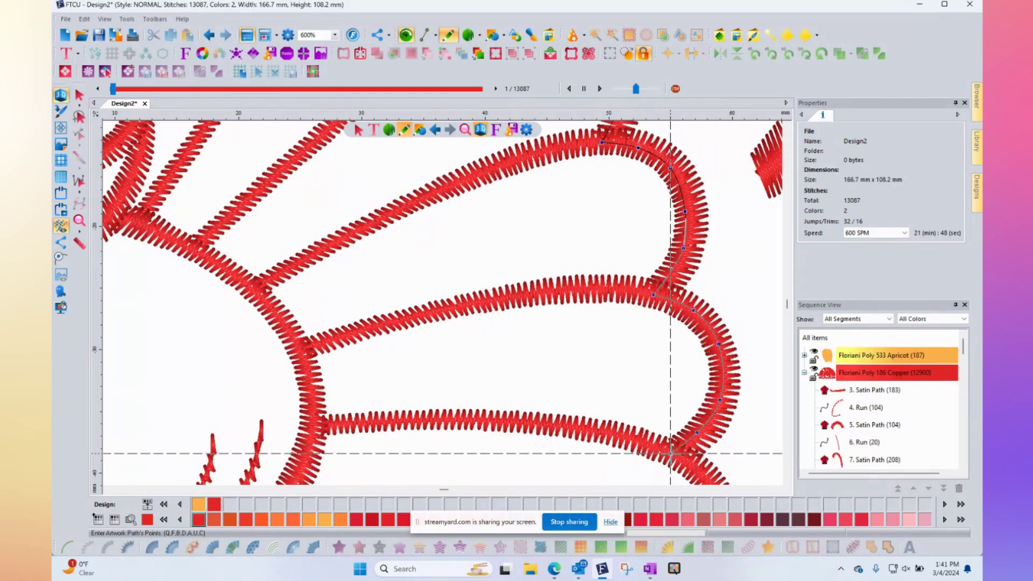
{"action": "left_click", "coordinate": [670, 454]}
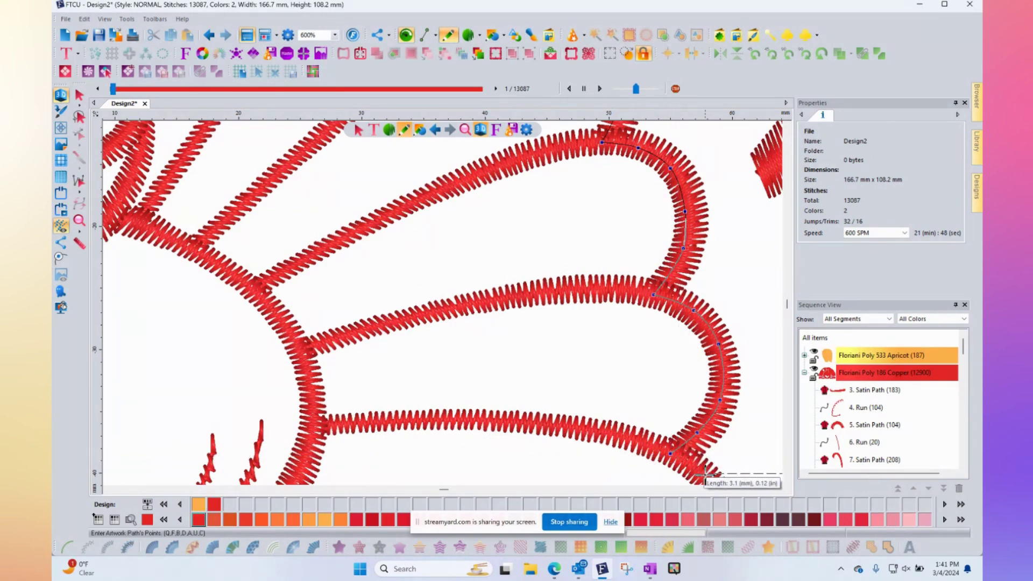
- Trace the following feather edge and onto the bottom feather curve
{"action": "scroll", "coordinate": [705, 474], "scroll_direction": "down", "scroll_amount": 5}
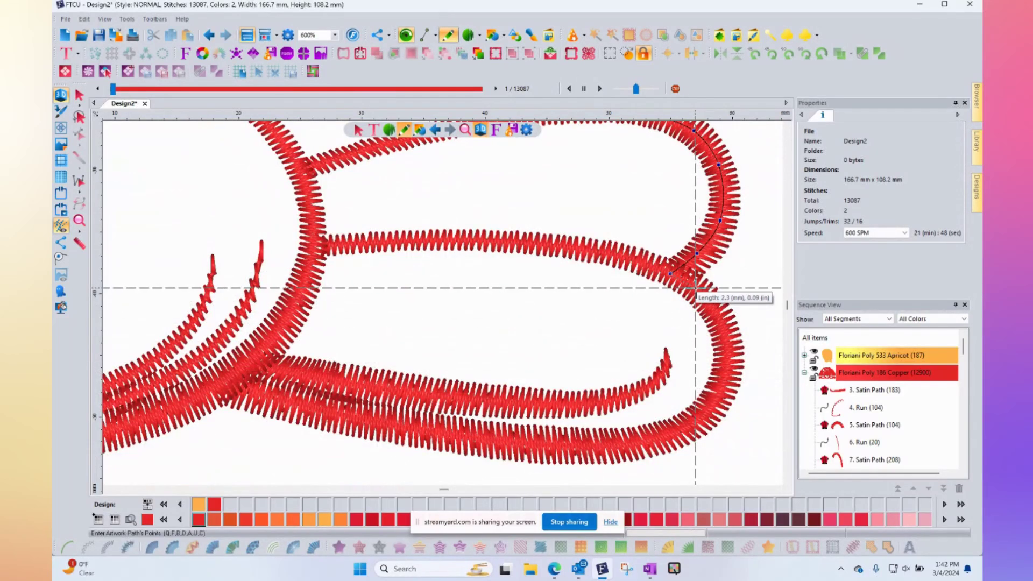
{"action": "left_click", "coordinate": [699, 292]}
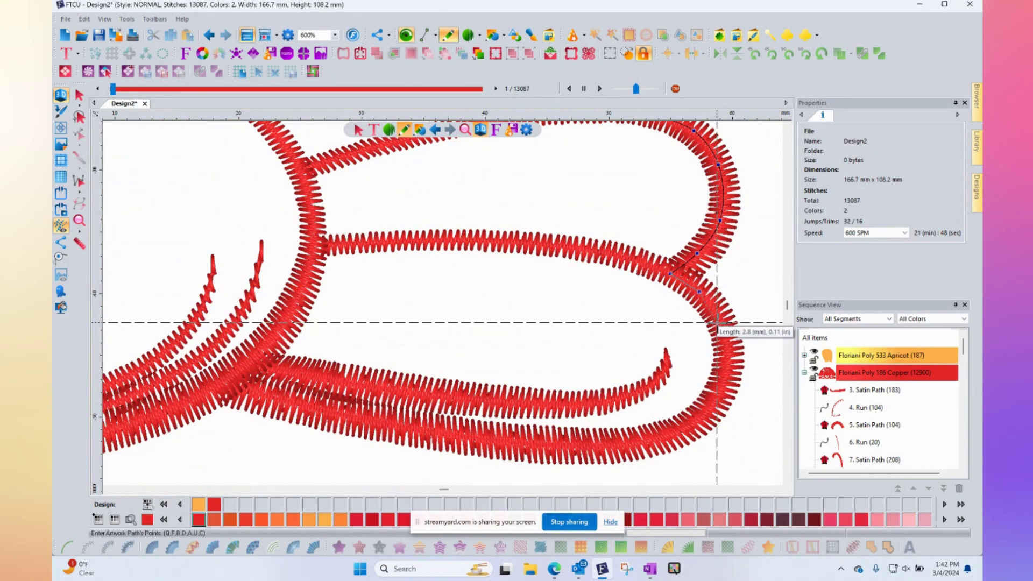
{"action": "left_click", "coordinate": [720, 323]}
{"action": "left_click", "coordinate": [727, 367]}
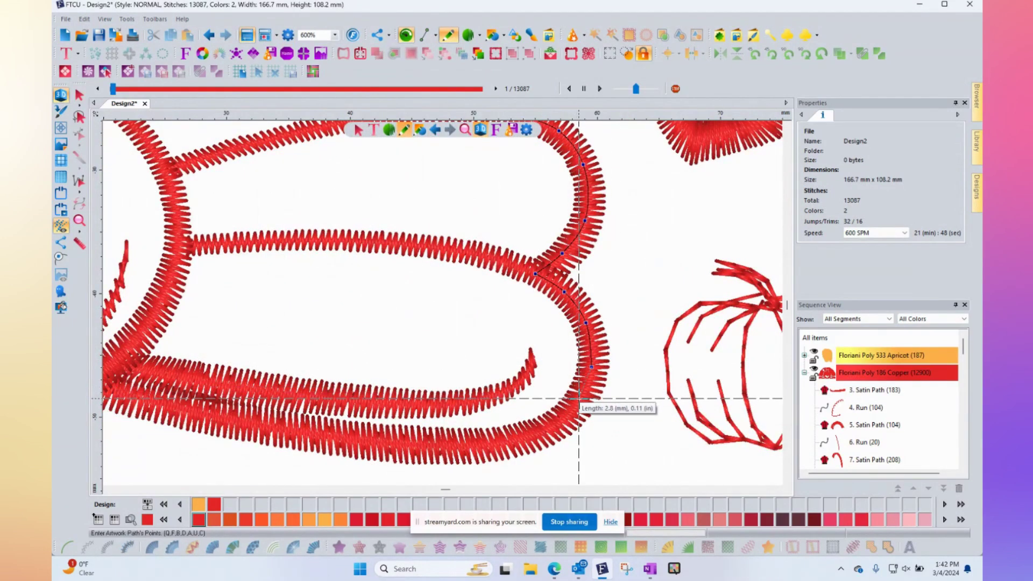
{"action": "left_click", "coordinate": [523, 434]}
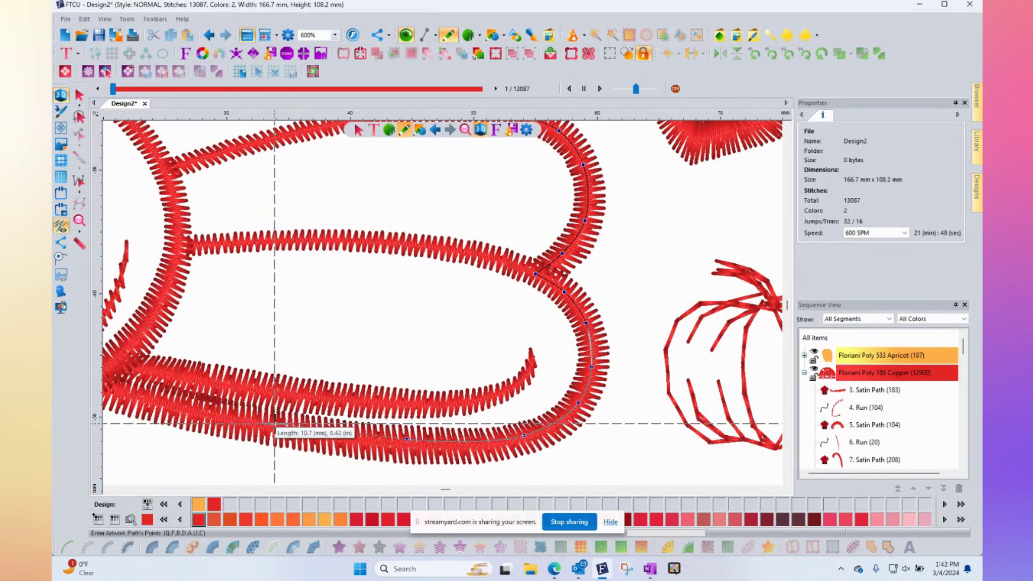
{"action": "left_click", "coordinate": [274, 424]}
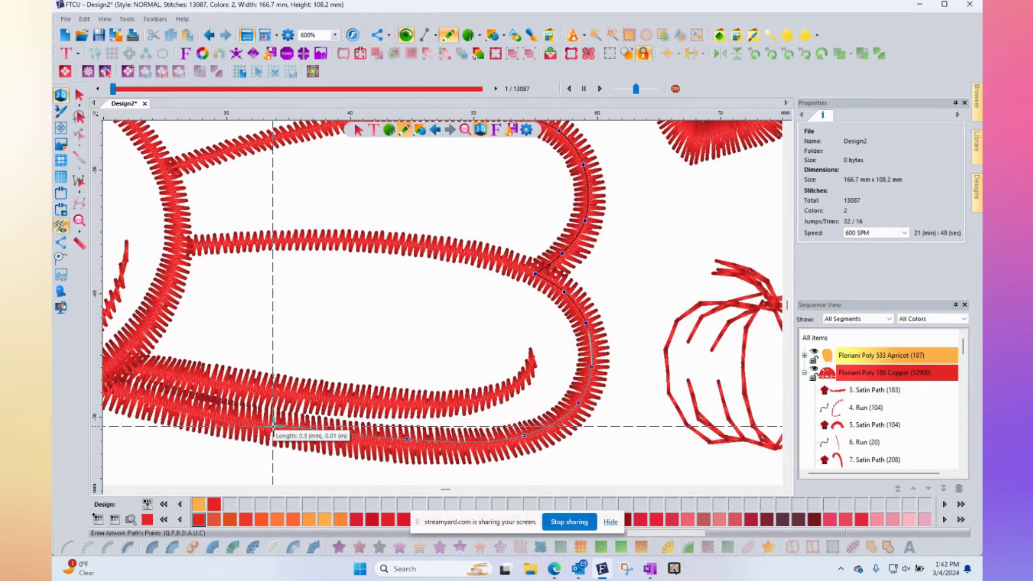
- Add points leftward along the bottom curve, then remove the two misplaced points
{"action": "left_click", "coordinate": [177, 408]}
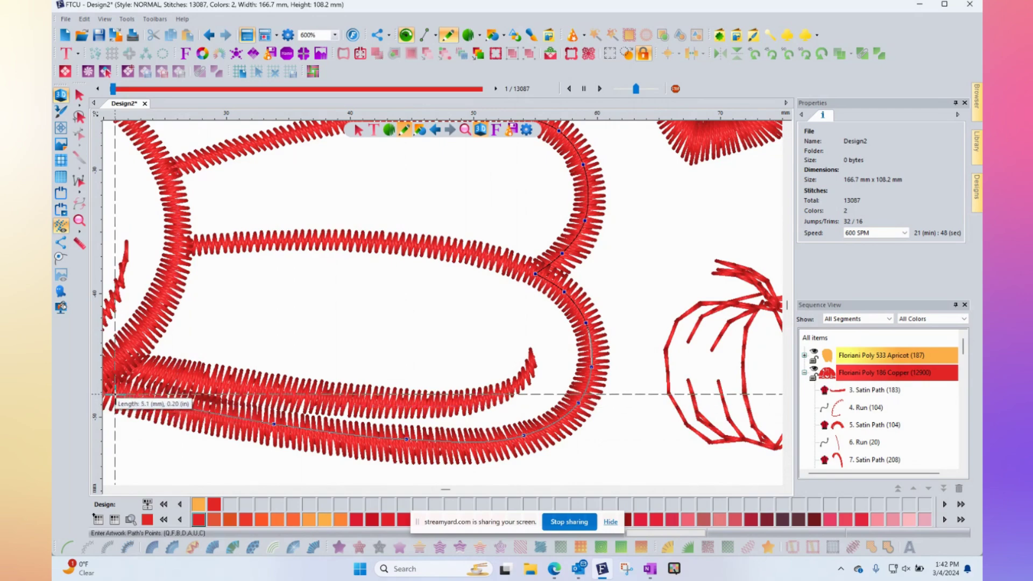
{"action": "mouse_move", "coordinate": [108, 395]}
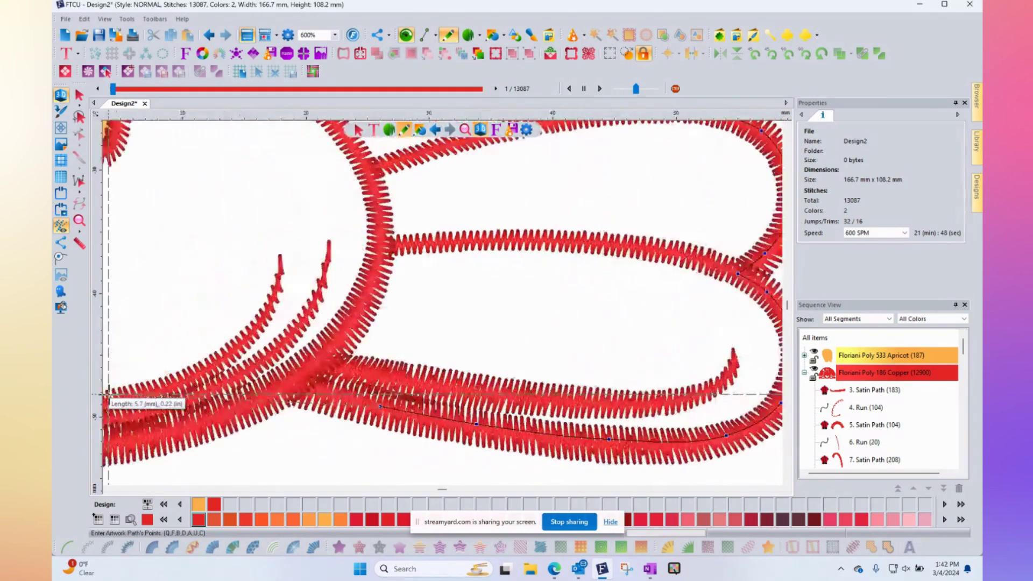
{"action": "left_click", "coordinate": [408, 389]}
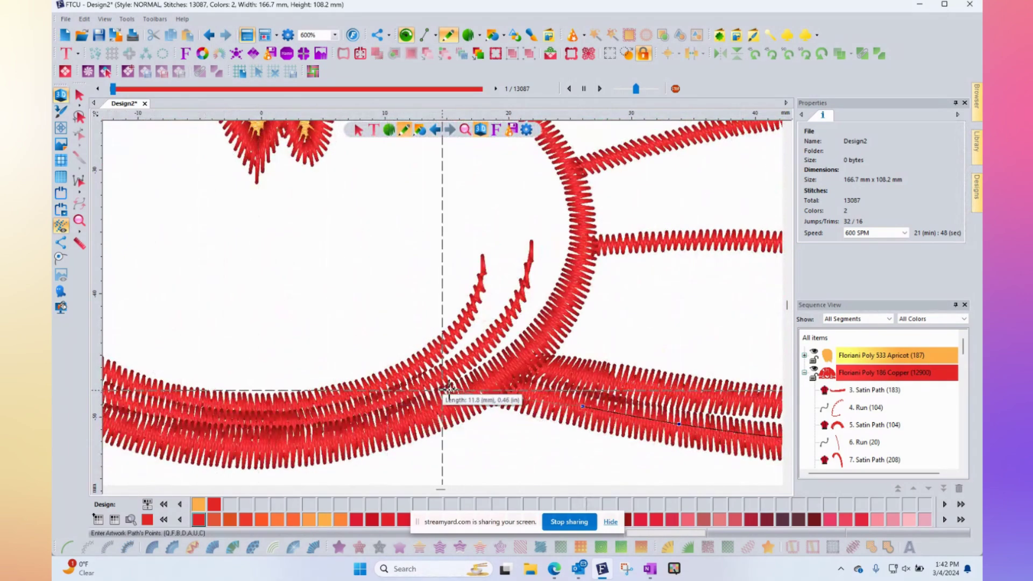
{"action": "left_click", "coordinate": [496, 385]}
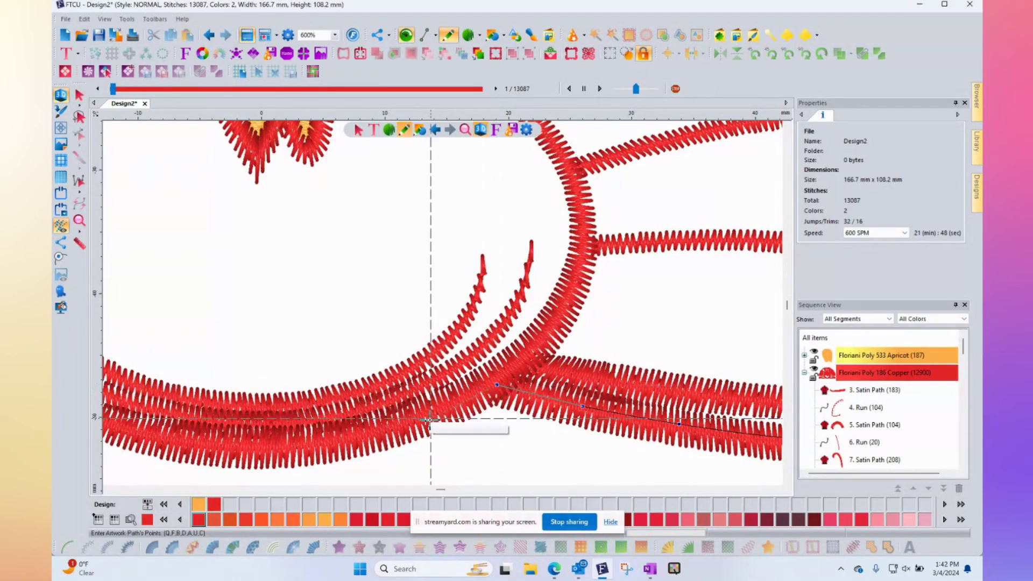
{"action": "left_click", "coordinate": [411, 429]}
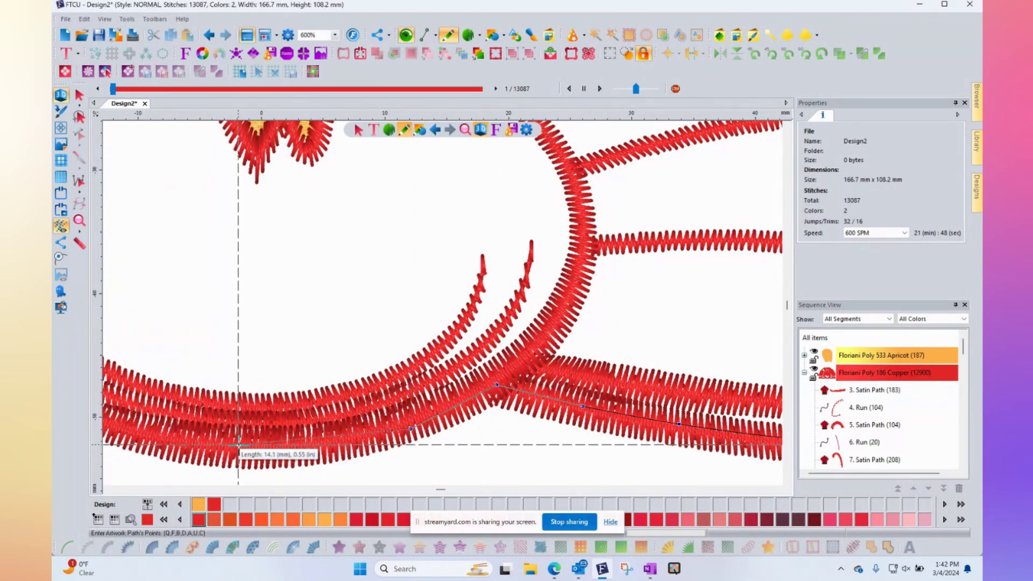
{"action": "key", "text": "BackSpace"}
{"action": "key", "text": "BackSpace"}
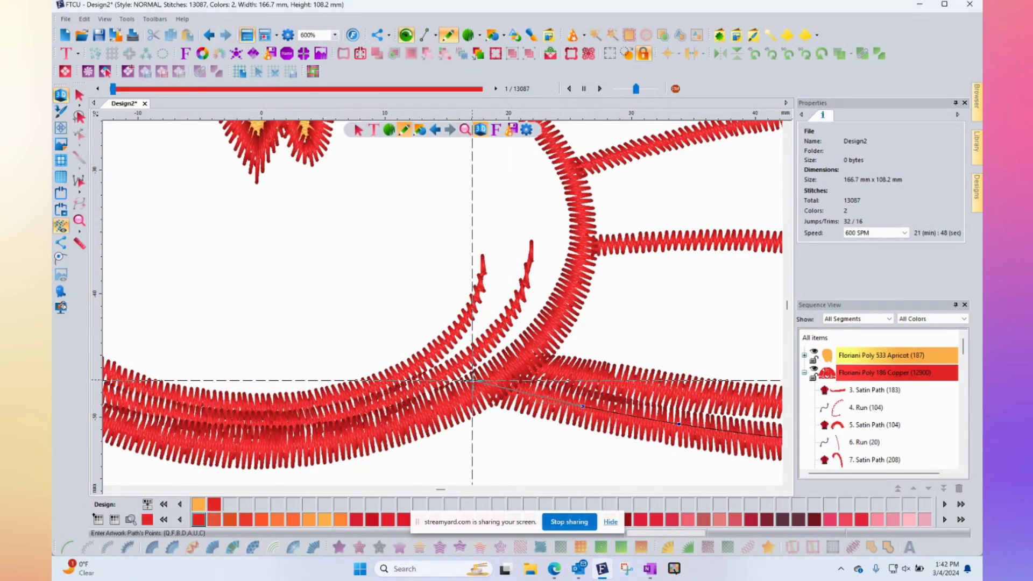
- Re-place the bottom-curve points and continue the outline left
{"action": "left_click", "coordinate": [472, 381]}
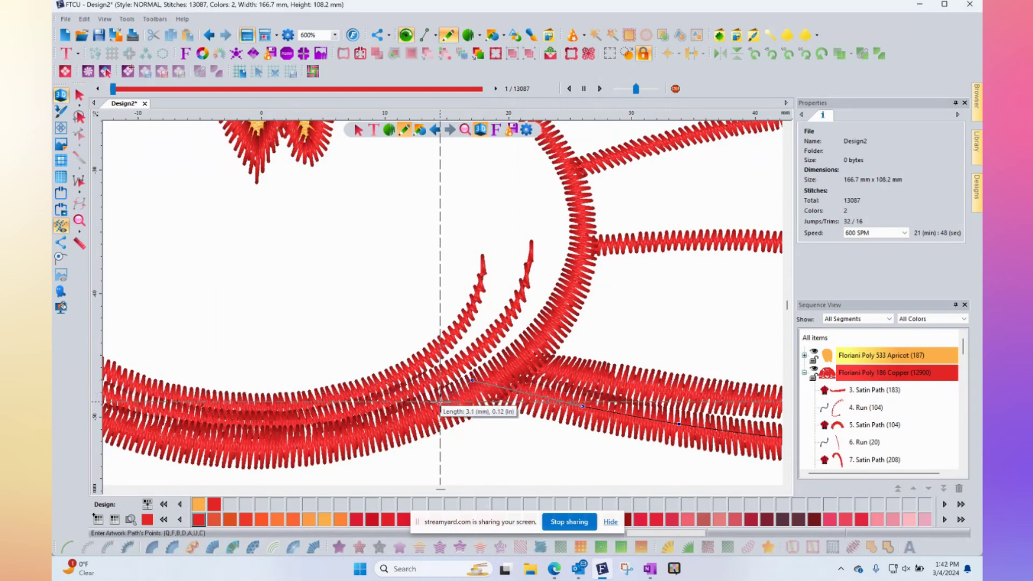
{"action": "left_click", "coordinate": [436, 403]}
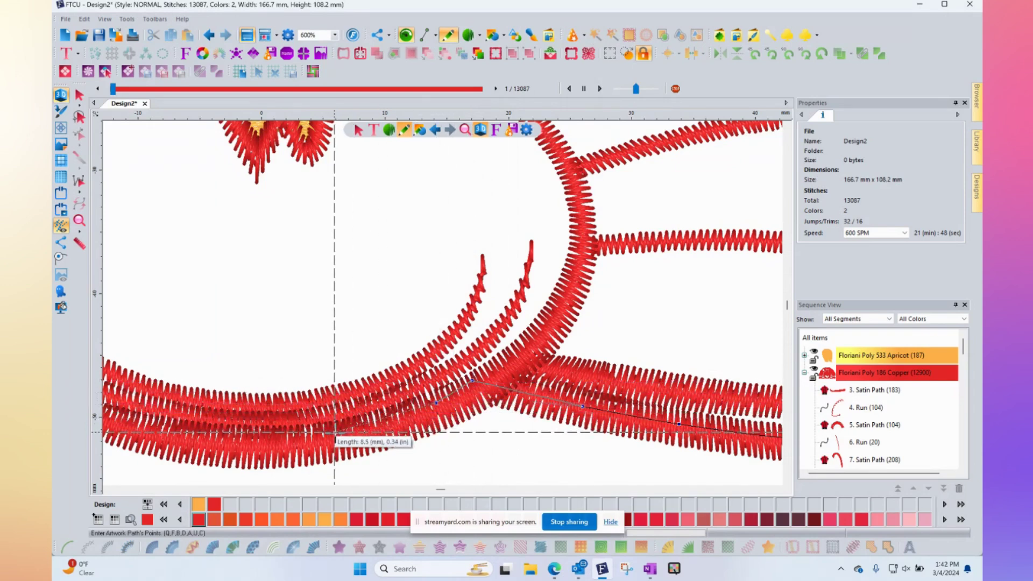
{"action": "left_click", "coordinate": [334, 433]}
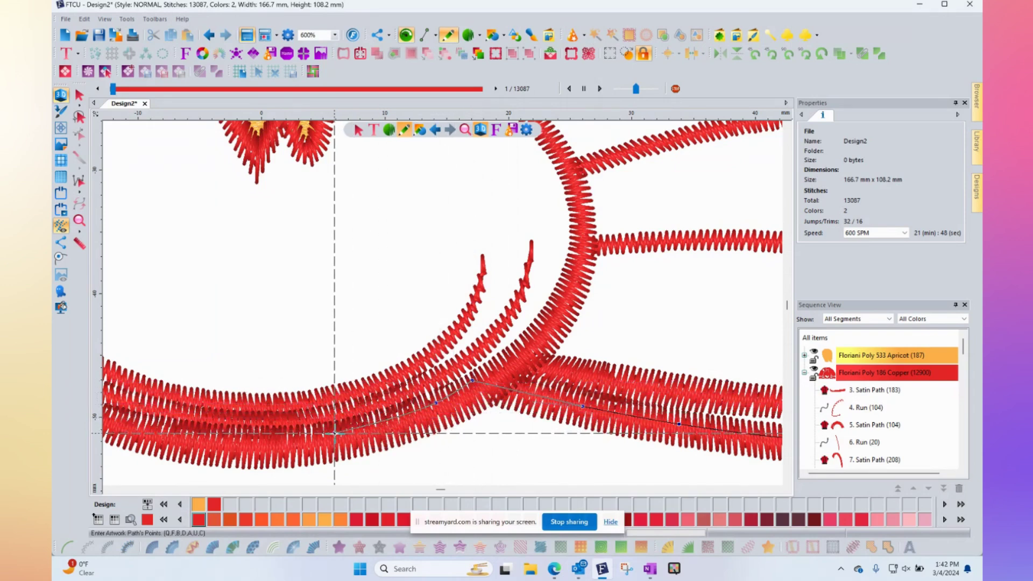
{"action": "left_click", "coordinate": [231, 440]}
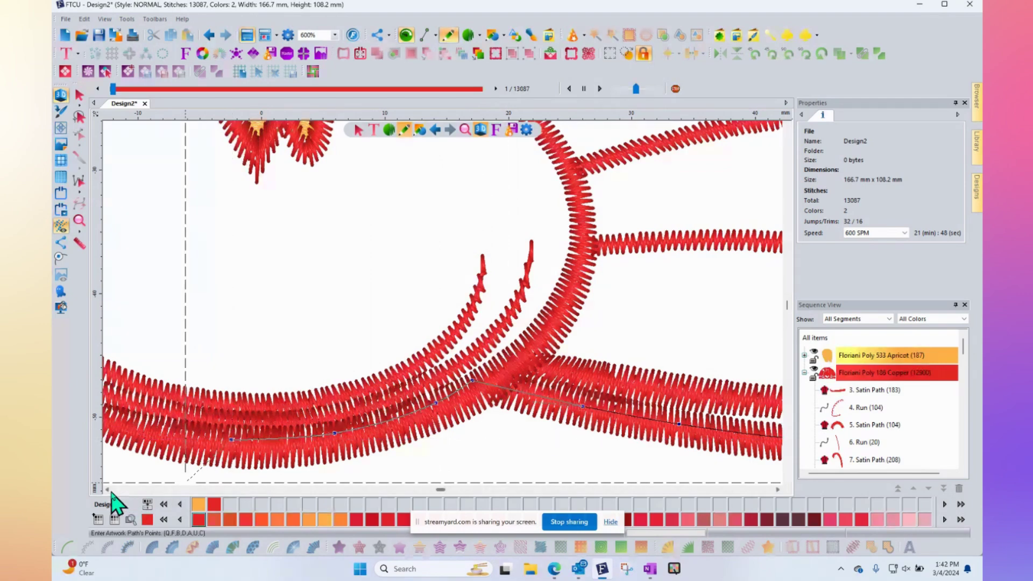
{"action": "left_click", "coordinate": [108, 490]}
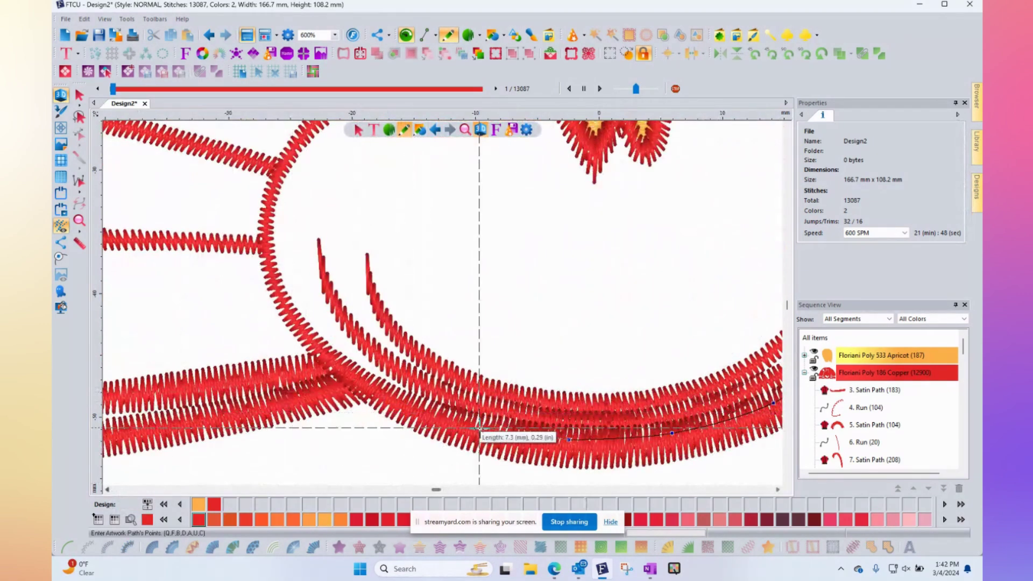
- Extend the outline further left along the lower feather edge
{"action": "left_click", "coordinate": [489, 426]}
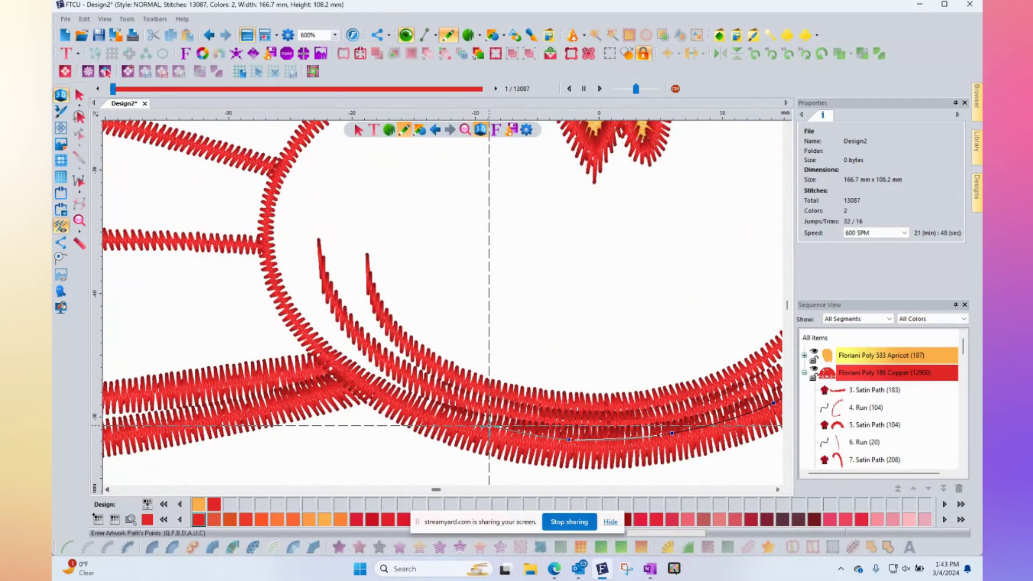
{"action": "left_click", "coordinate": [423, 407]}
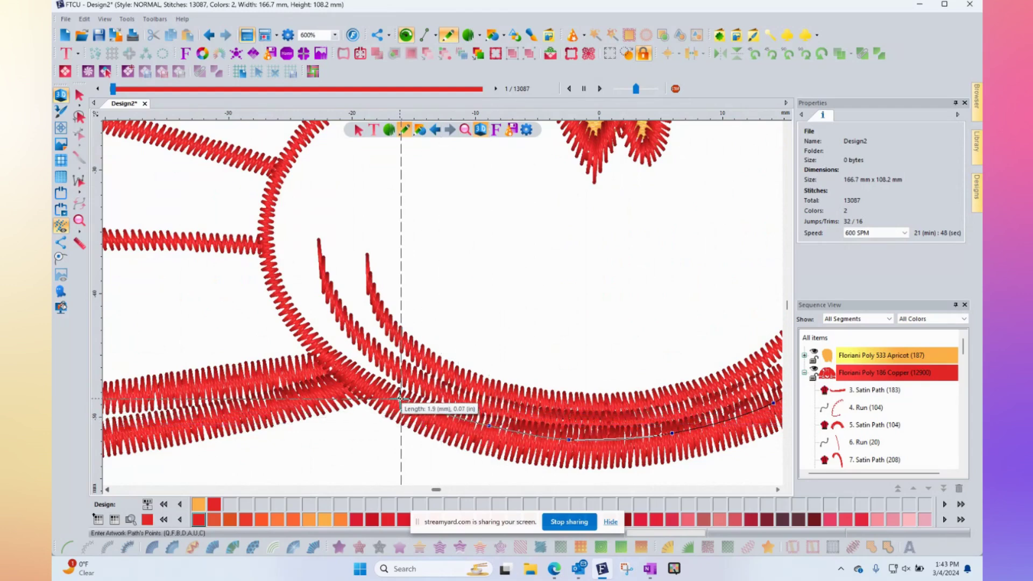
{"action": "left_click", "coordinate": [362, 381]}
{"action": "left_click", "coordinate": [252, 407]}
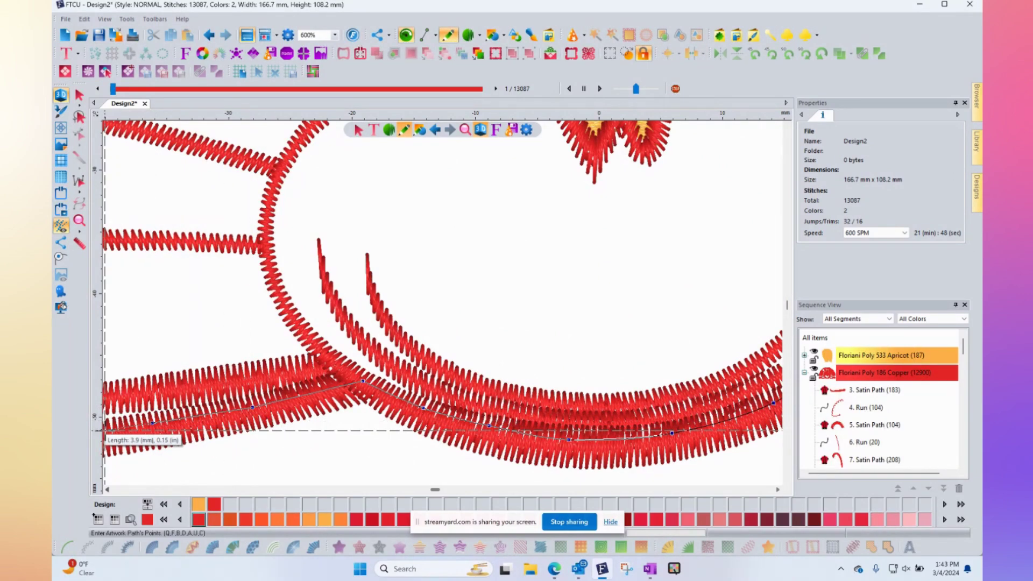
{"action": "scroll", "coordinate": [104, 430], "scroll_direction": "left", "scroll_amount": 6}
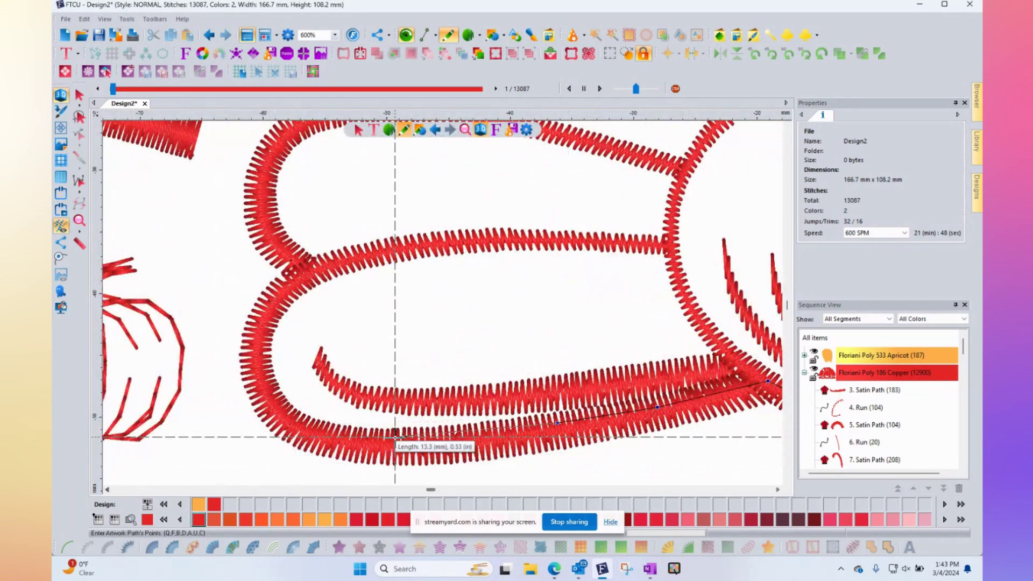
- Trace along the feather bottom and up its curving side to the top
{"action": "left_click", "coordinate": [470, 434]}
{"action": "left_click", "coordinate": [389, 442]}
{"action": "left_click", "coordinate": [297, 425]}
{"action": "left_click", "coordinate": [269, 394]}
{"action": "left_click", "coordinate": [259, 347]}
{"action": "left_click", "coordinate": [268, 311]}
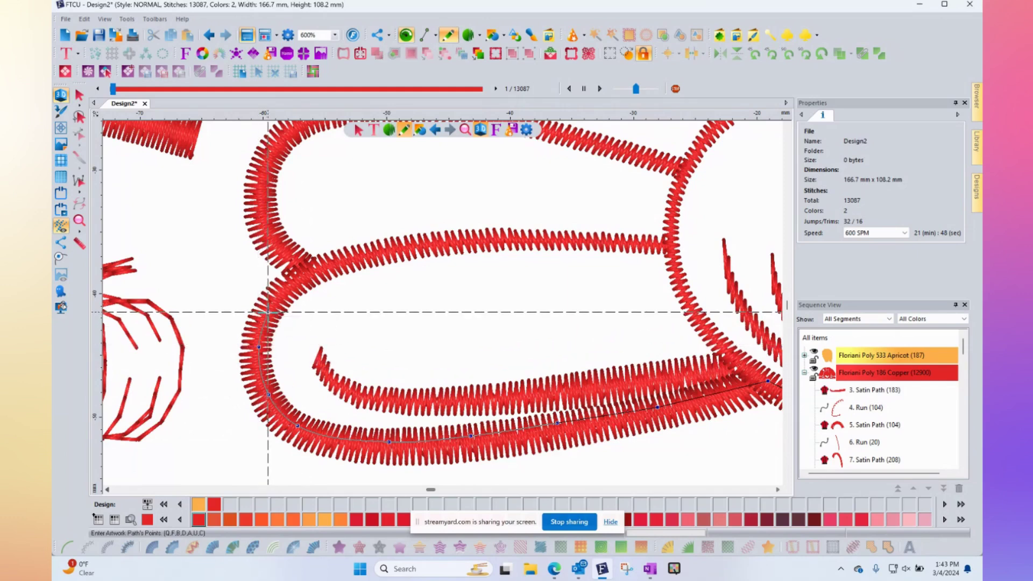
{"action": "left_click", "coordinate": [324, 269]}
{"action": "left_click", "coordinate": [291, 255]}
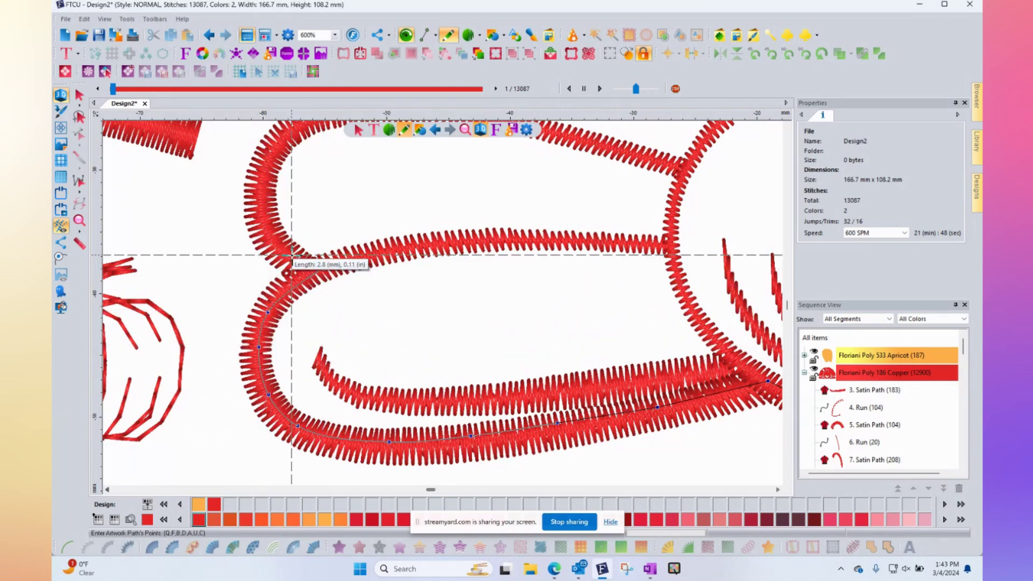
{"action": "left_click", "coordinate": [270, 221]}
{"action": "left_click", "coordinate": [264, 177]}
{"action": "left_click", "coordinate": [284, 135]}
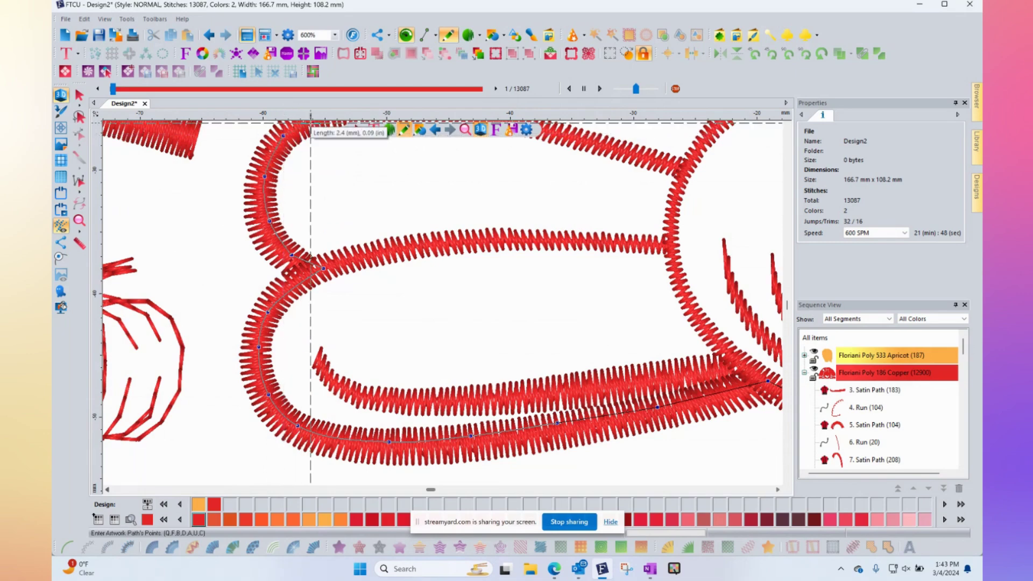
- Trace through the feather dips and up the next two arches to their tops
{"action": "scroll", "coordinate": [311, 124], "scroll_direction": "up", "scroll_amount": 4}
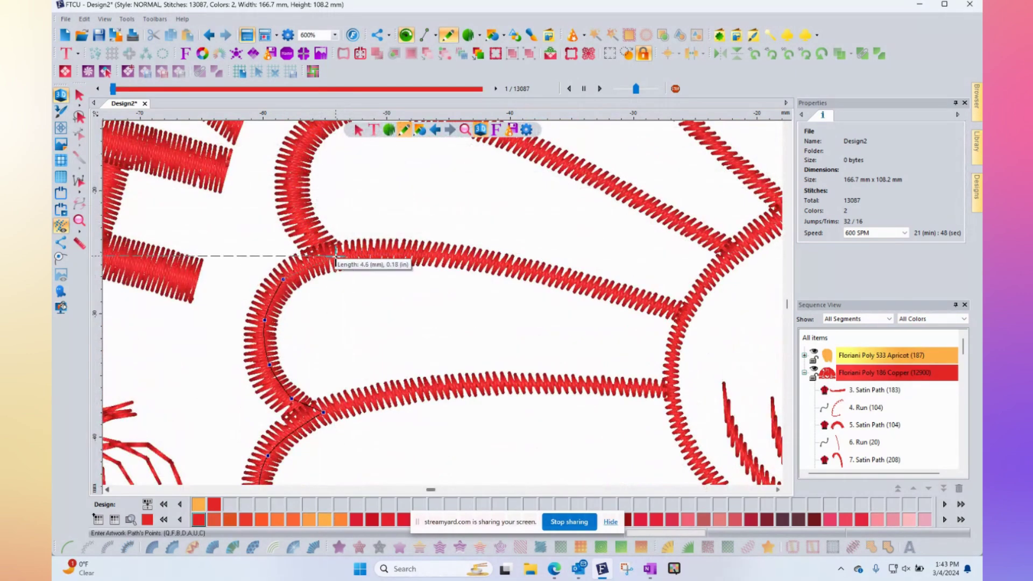
{"action": "left_click", "coordinate": [343, 258]}
{"action": "left_click", "coordinate": [310, 230]}
{"action": "left_click", "coordinate": [297, 189]}
{"action": "left_click", "coordinate": [310, 132]}
{"action": "scroll", "coordinate": [316, 124], "scroll_direction": "up", "scroll_amount": 5}
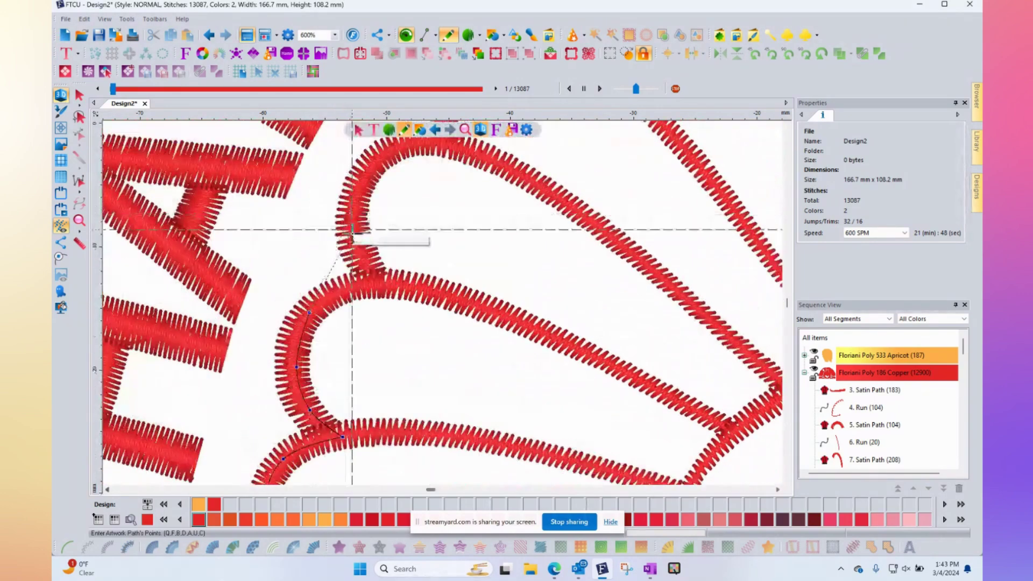
{"action": "left_click", "coordinate": [351, 290]}
{"action": "left_click", "coordinate": [385, 288]}
{"action": "left_click", "coordinate": [365, 254]}
{"action": "left_click", "coordinate": [357, 200]}
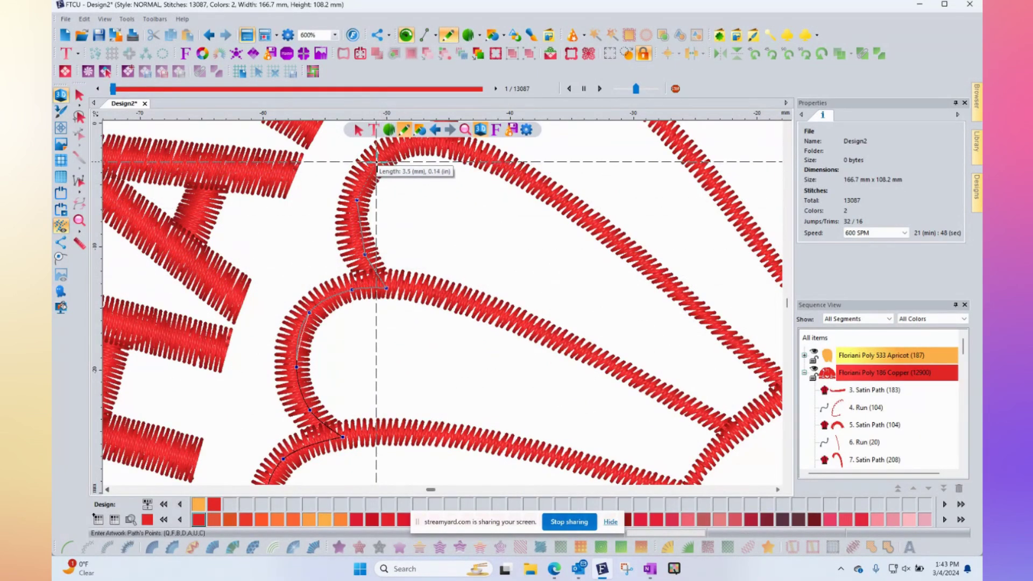
{"action": "left_click", "coordinate": [376, 161]}
{"action": "left_click", "coordinate": [418, 141]}
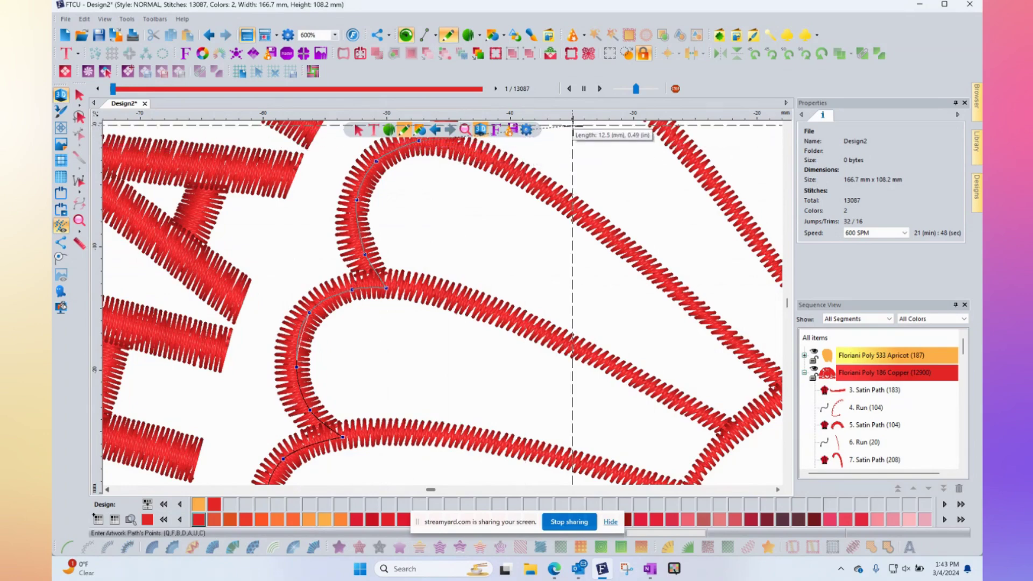
- Follow the outline over the next arch top and up the following arc
{"action": "scroll", "coordinate": [572, 124], "scroll_direction": "up", "scroll_amount": 8}
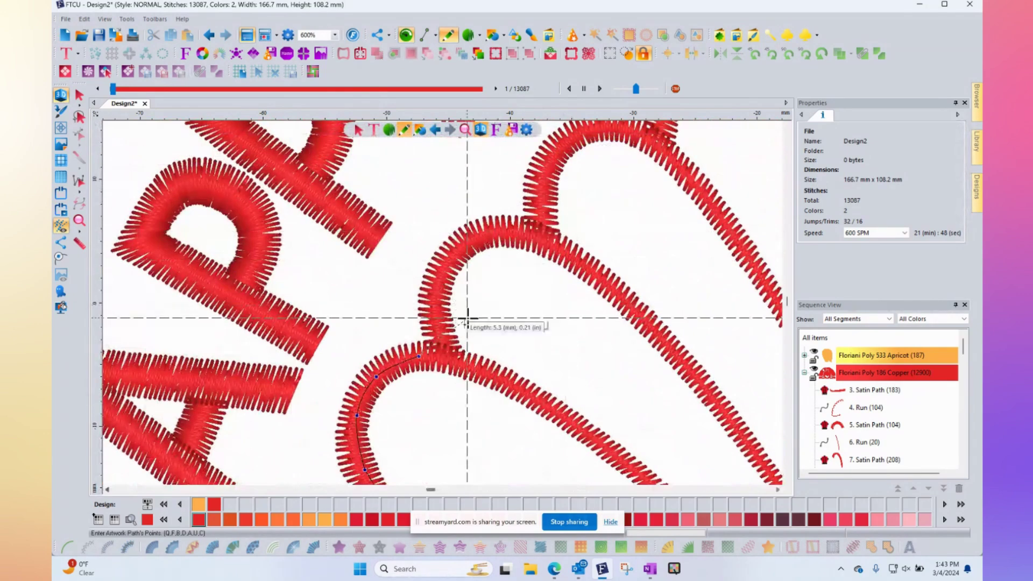
{"action": "left_click", "coordinate": [455, 360]}
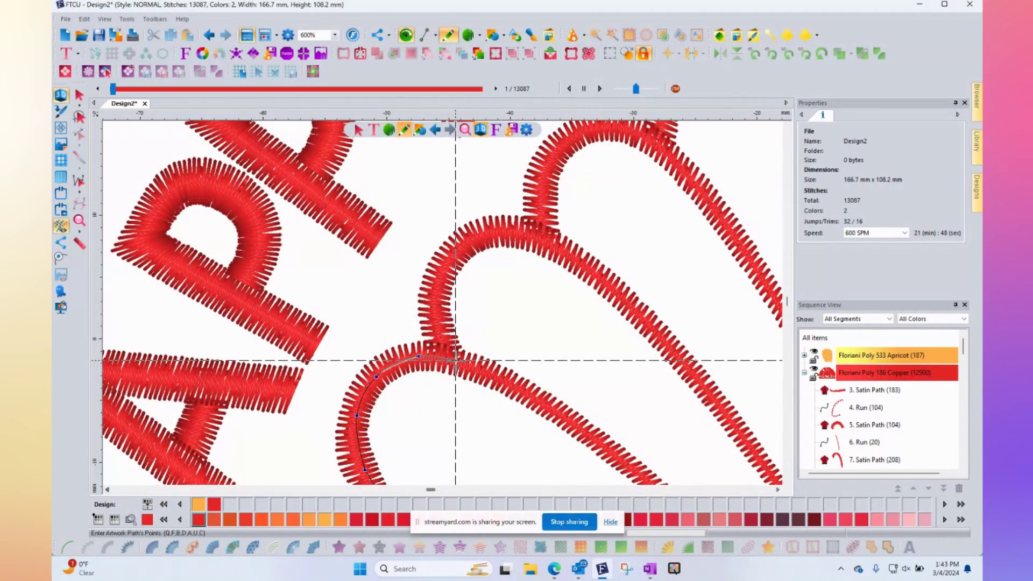
{"action": "left_click", "coordinate": [441, 318]}
{"action": "left_click", "coordinate": [445, 266]}
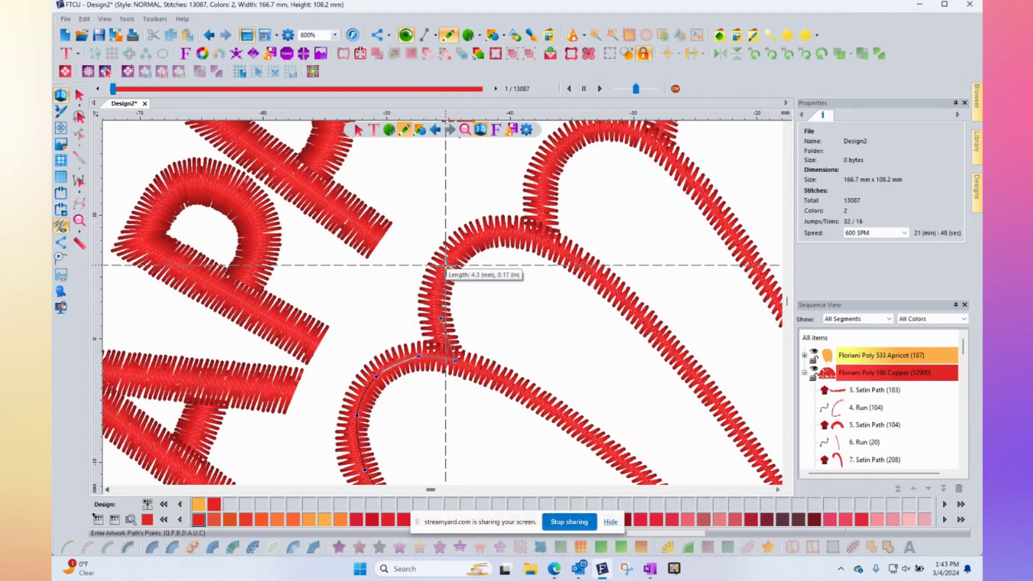
{"action": "left_click", "coordinate": [476, 234]}
{"action": "left_click", "coordinate": [510, 233]}
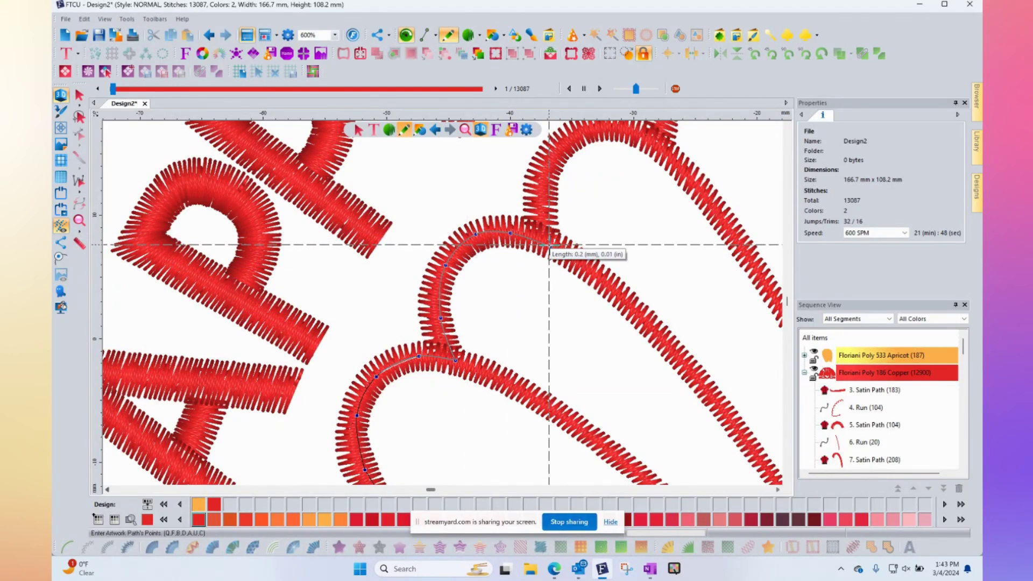
{"action": "left_click", "coordinate": [550, 246]}
{"action": "left_click", "coordinate": [546, 209]}
{"action": "left_click", "coordinate": [549, 163]}
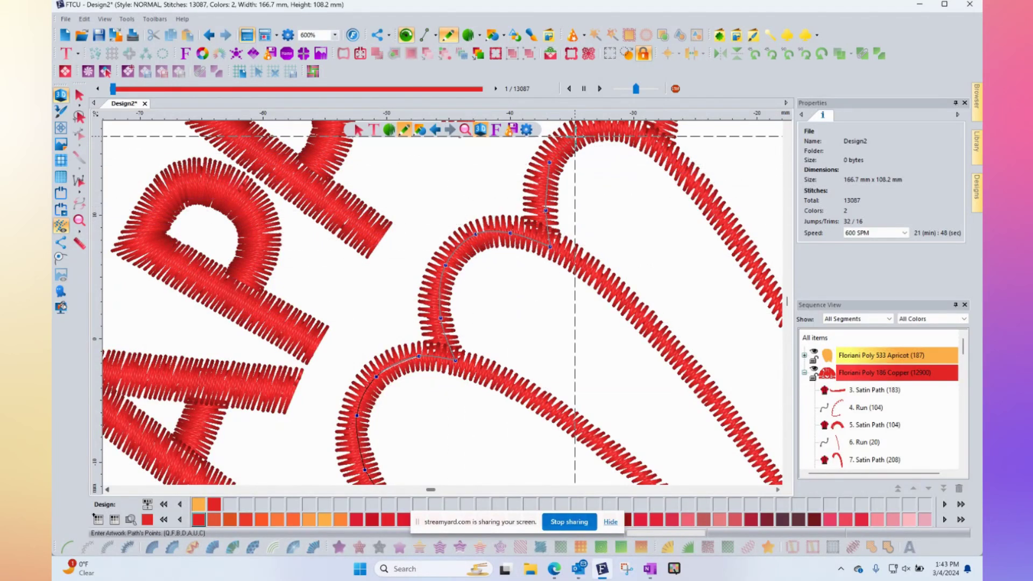
{"action": "left_click", "coordinate": [574, 136]}
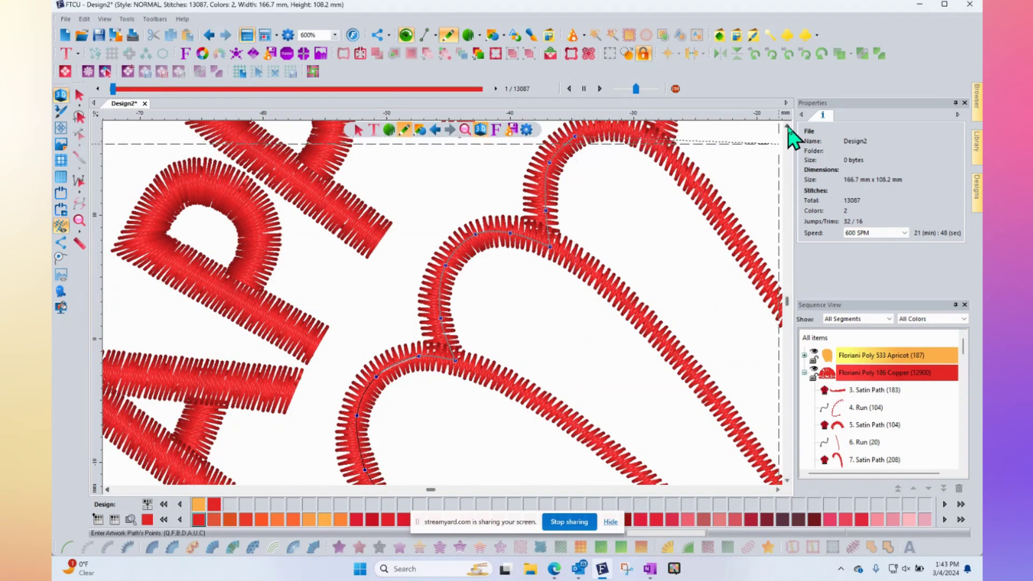
- Trace across the remaining upper arches and finish the path with Enter
{"action": "scroll", "coordinate": [788, 127], "scroll_direction": "up", "scroll_amount": 4}
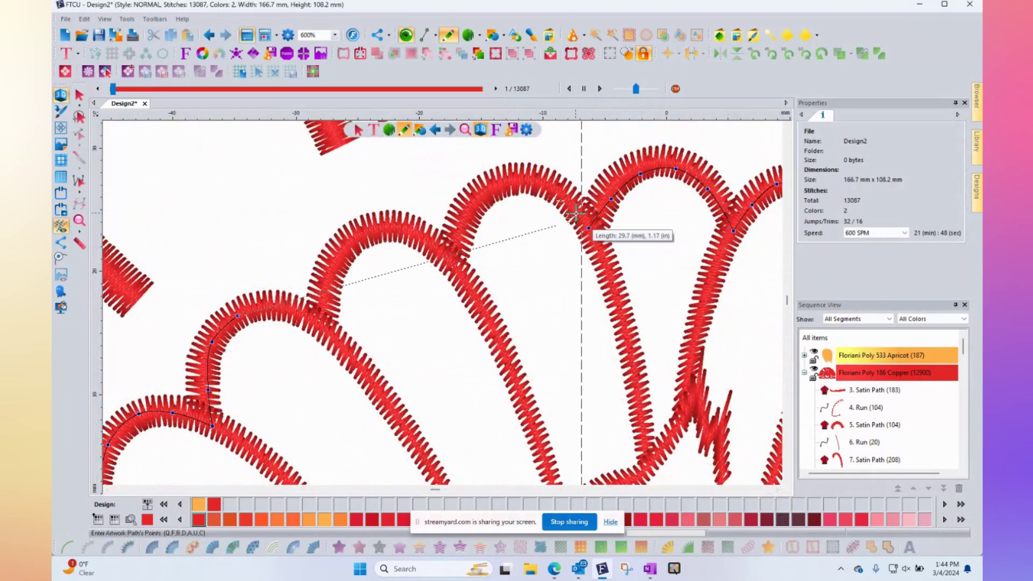
{"action": "left_click", "coordinate": [277, 307]}
{"action": "left_click", "coordinate": [324, 329]}
{"action": "left_click", "coordinate": [326, 288]}
{"action": "left_click", "coordinate": [350, 243]}
{"action": "left_click", "coordinate": [396, 227]}
{"action": "left_click", "coordinate": [423, 238]}
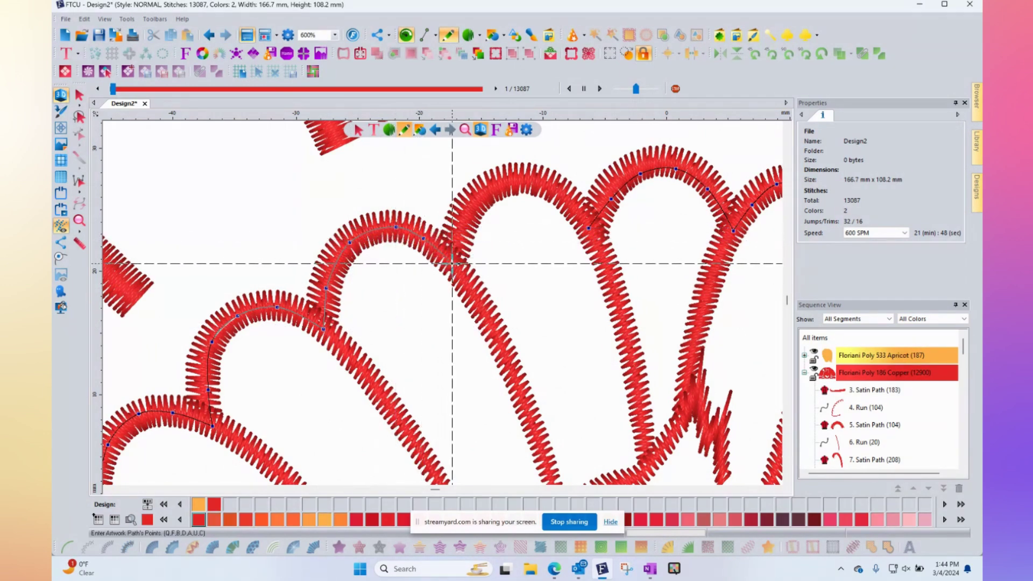
{"action": "left_click", "coordinate": [451, 264]}
{"action": "left_click", "coordinate": [465, 222]}
{"action": "left_click", "coordinate": [493, 191]}
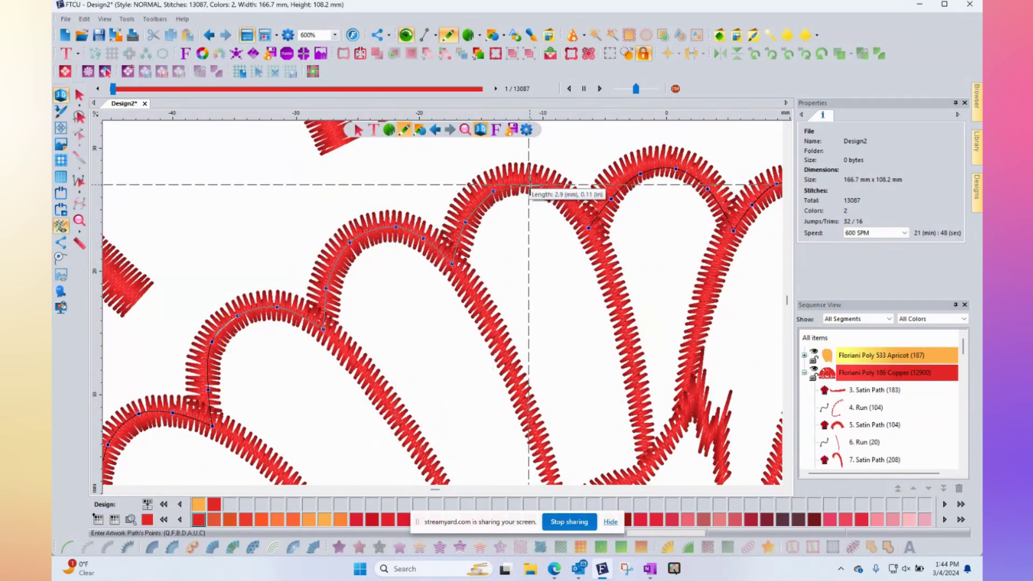
{"action": "left_click", "coordinate": [572, 206]}
{"action": "left_click", "coordinate": [538, 184]}
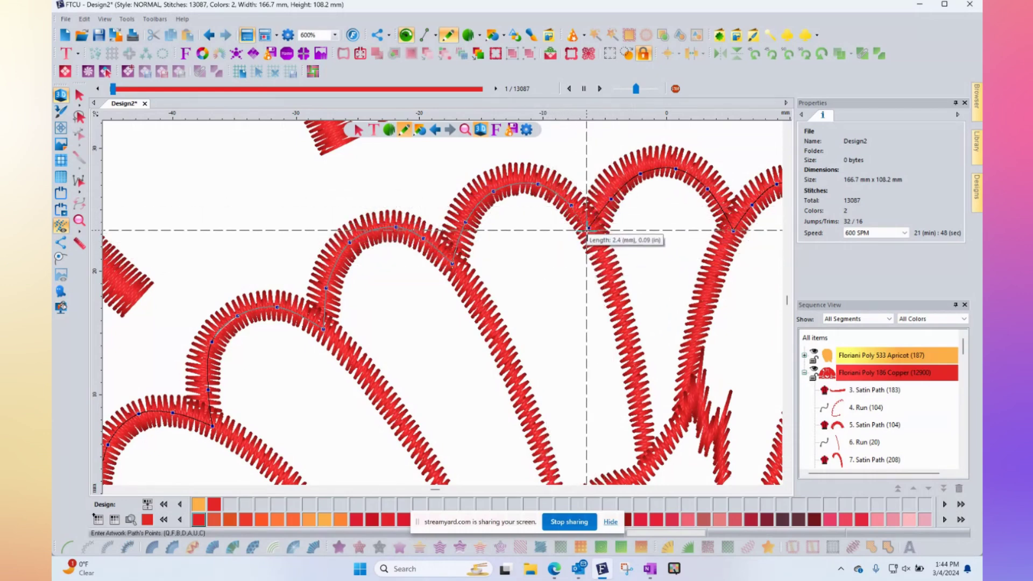
{"action": "key", "text": "Return"}
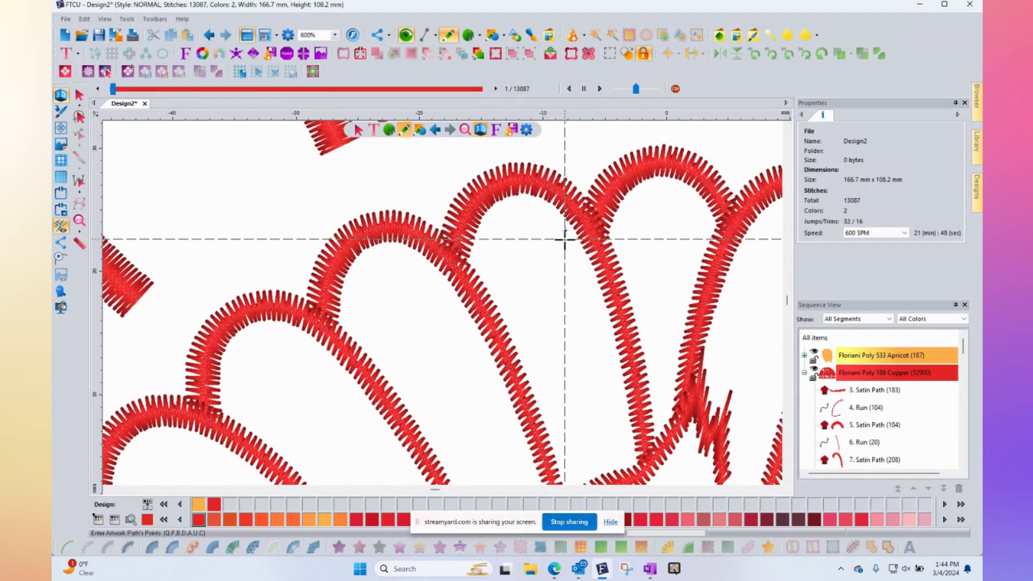
- Close the traced outline into a shape and give it a solid fill
{"action": "left_click", "coordinate": [79, 96]}
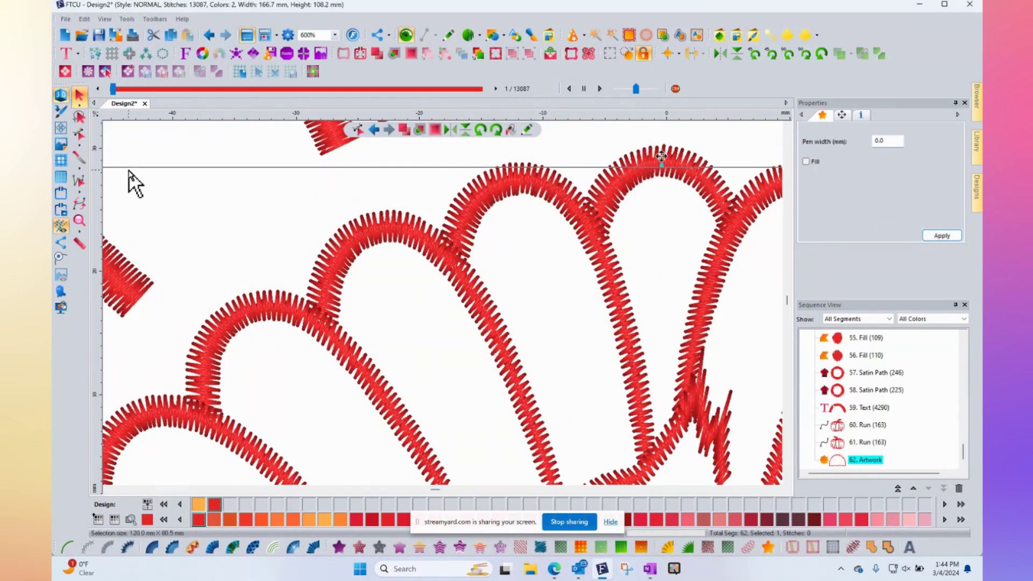
{"action": "left_click", "coordinate": [58, 261]}
{"action": "scroll", "coordinate": [634, 235], "scroll_direction": "down", "scroll_amount": 2}
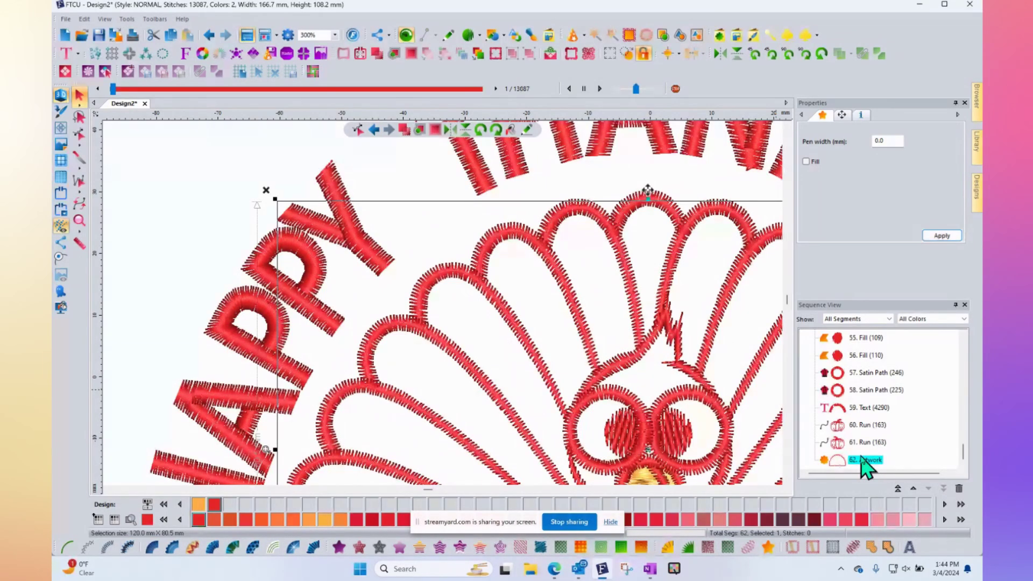
{"action": "left_click", "coordinate": [79, 226]}
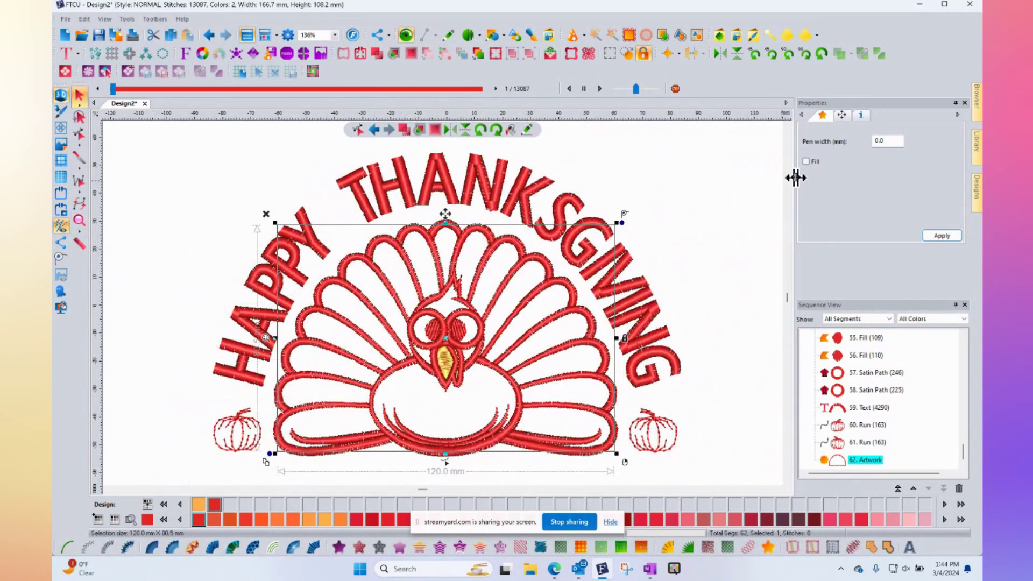
{"action": "left_click", "coordinate": [806, 162]}
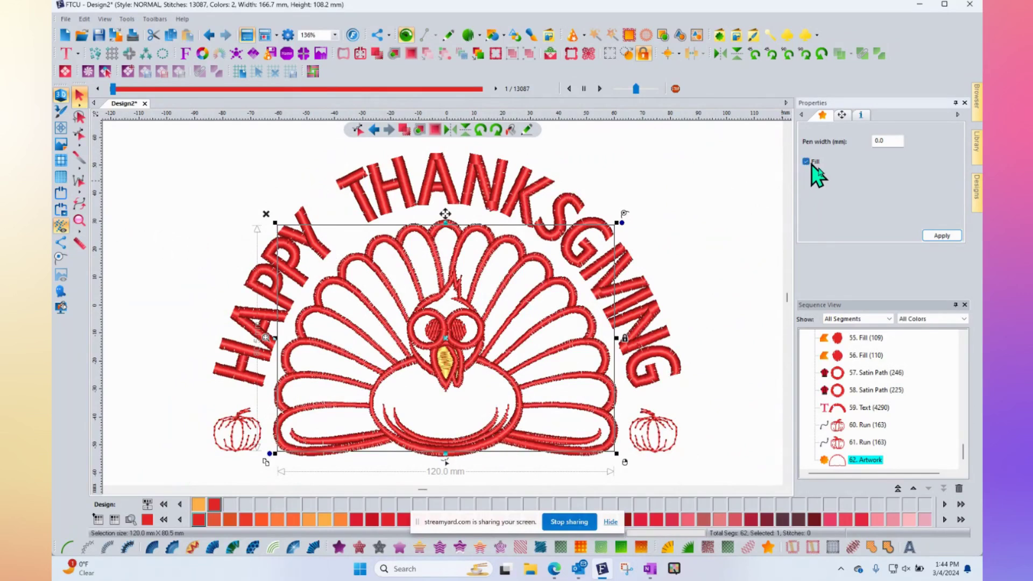
{"action": "left_click", "coordinate": [943, 237]}
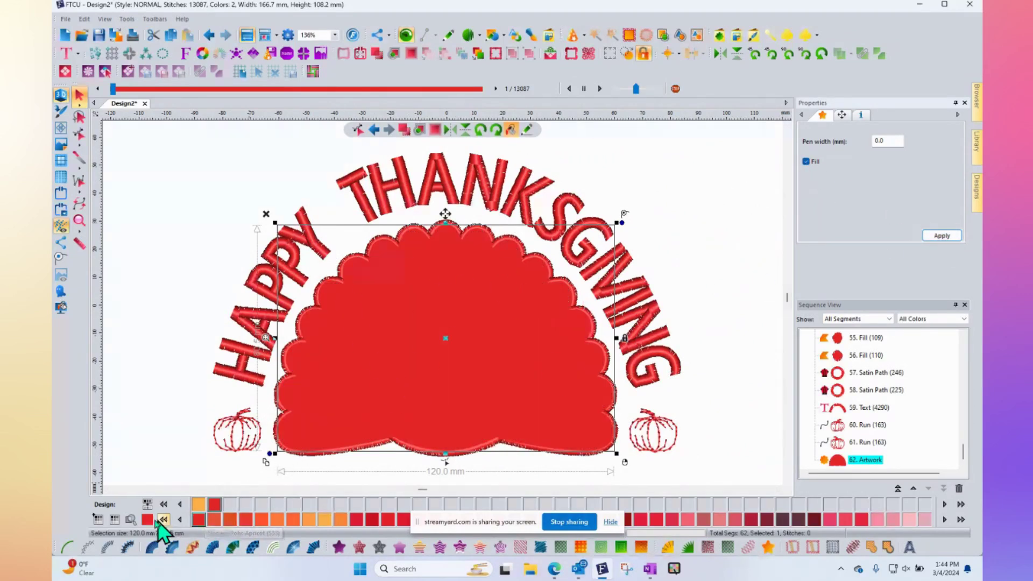
- Color the feather shape with Floriani Poly 4 Indian Orange thread
{"action": "left_click", "coordinate": [98, 519]}
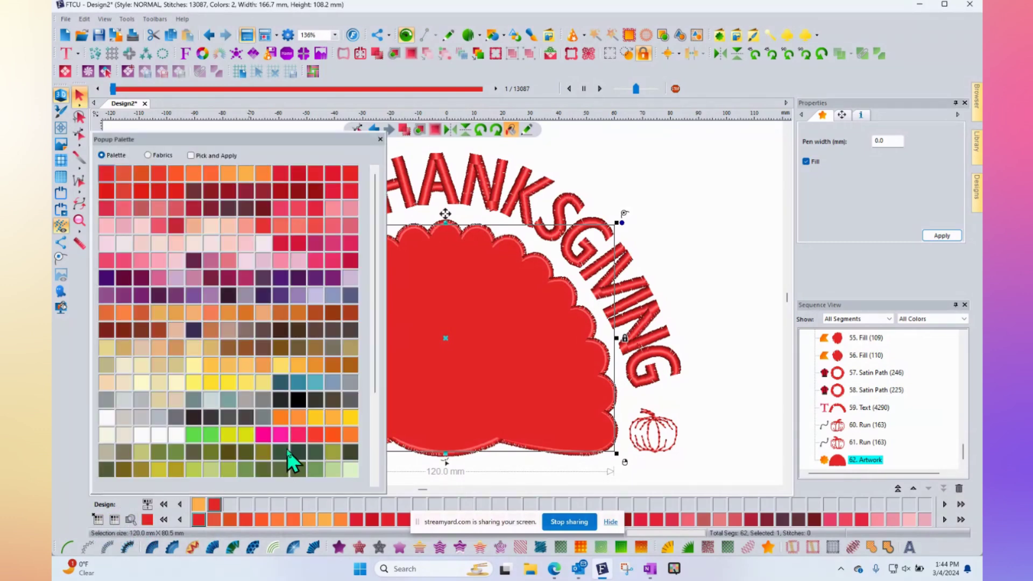
{"action": "left_click", "coordinate": [349, 419]}
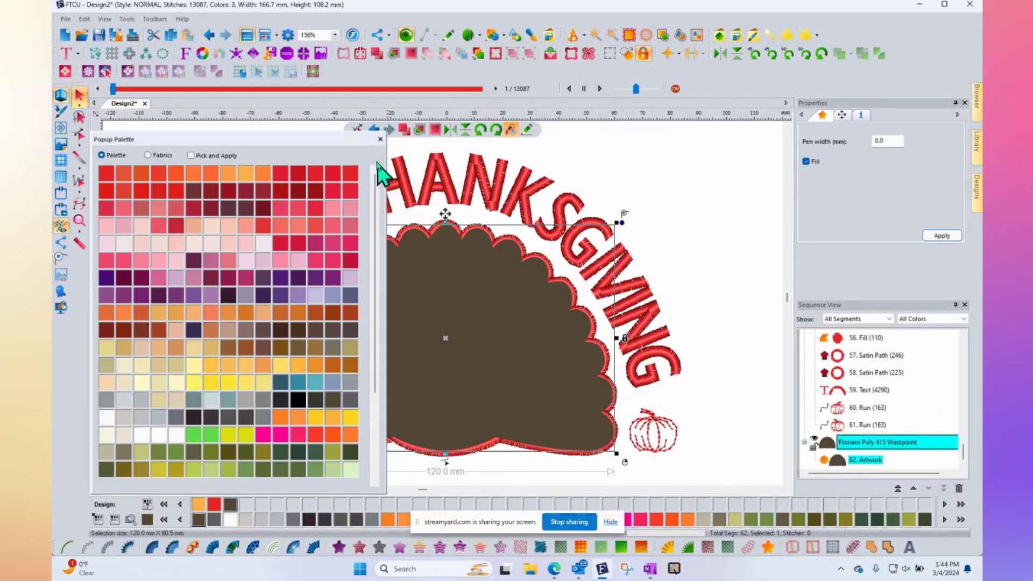
{"action": "left_click", "coordinate": [316, 419]}
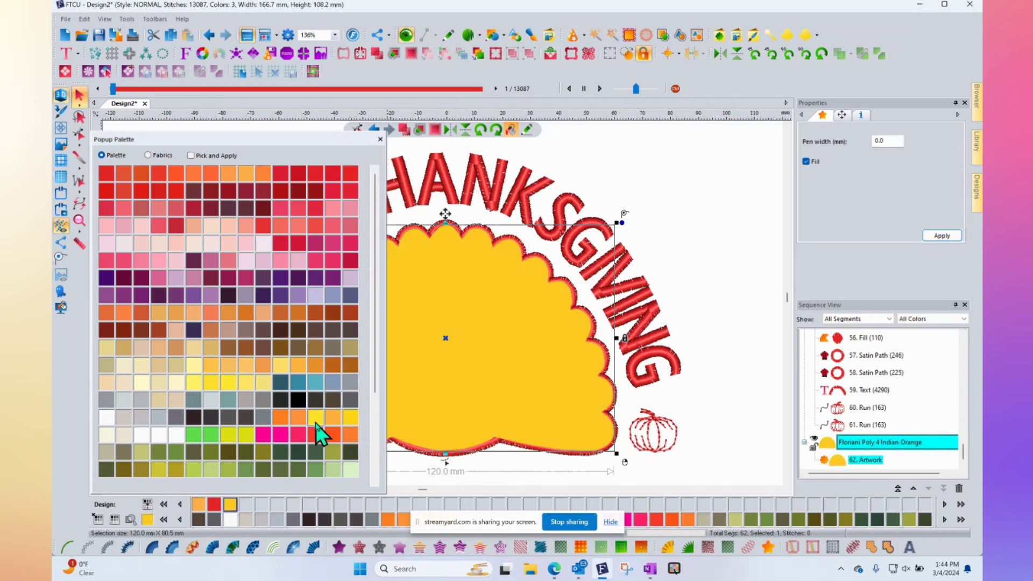
{"action": "left_click", "coordinate": [380, 140]}
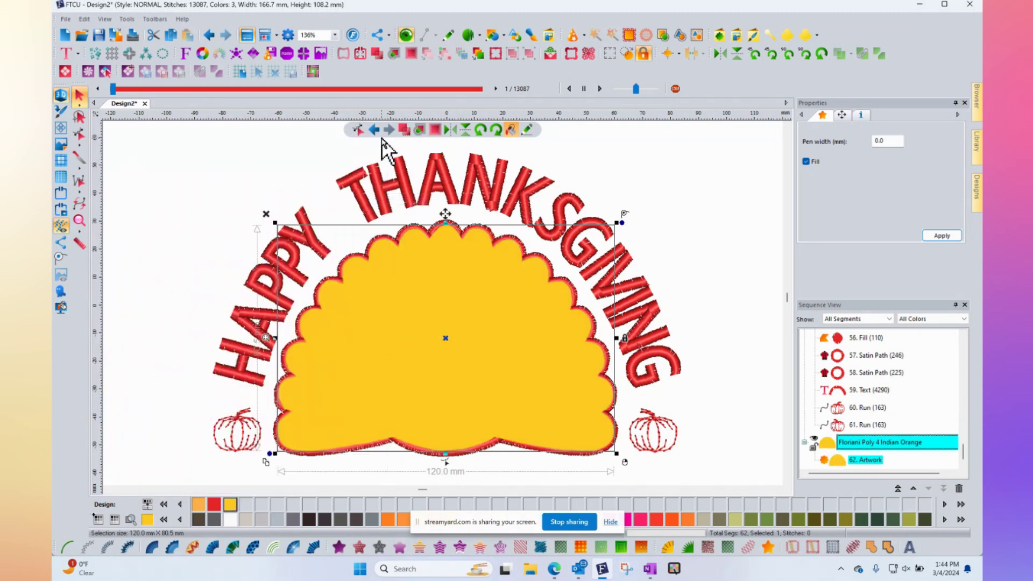
- Select the traced feather artwork, uncheck Sew Finish, and apply the appliqué settings
{"action": "left_click", "coordinate": [663, 198]}
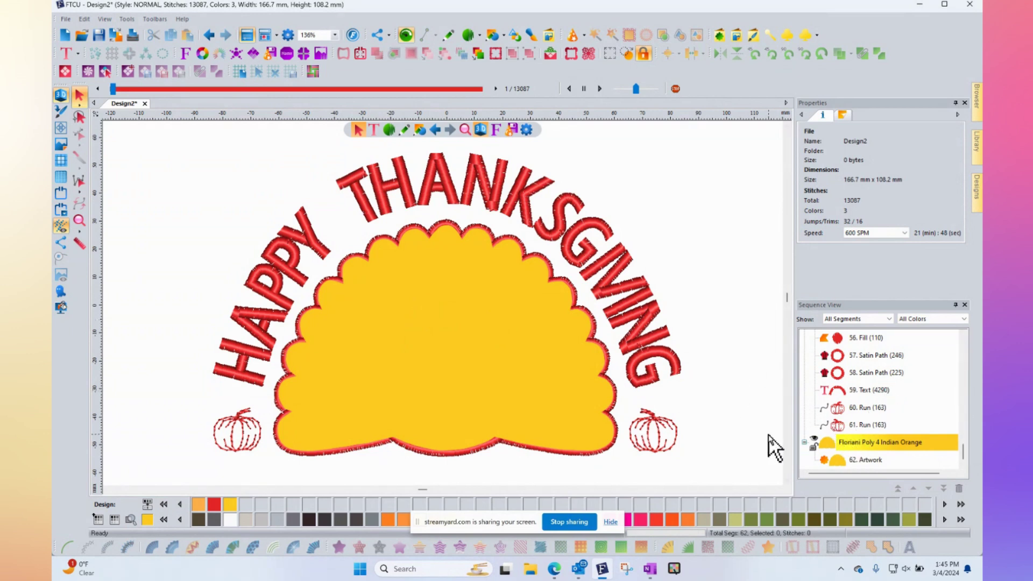
{"action": "left_click", "coordinate": [844, 461]}
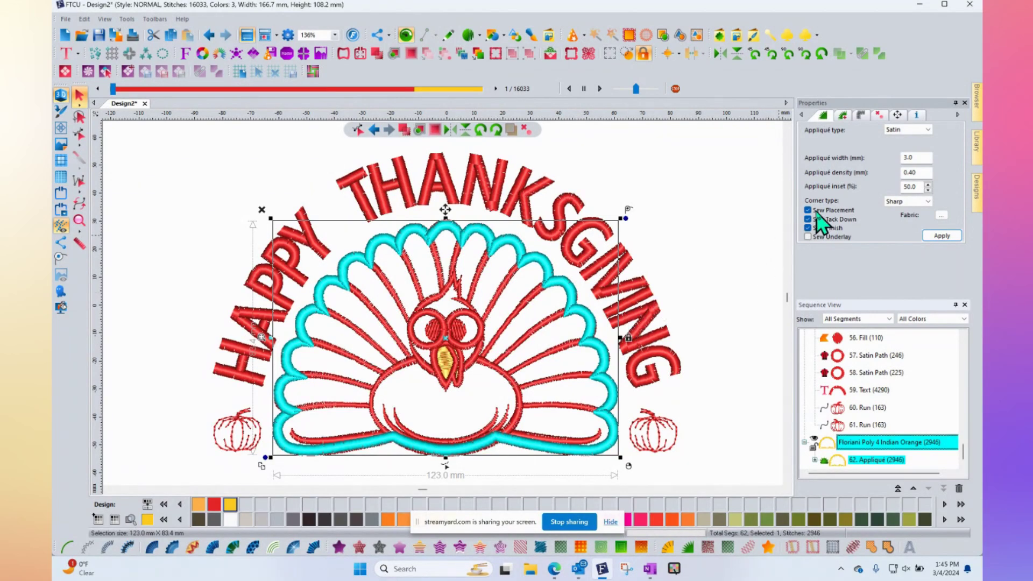
{"action": "left_click", "coordinate": [808, 228]}
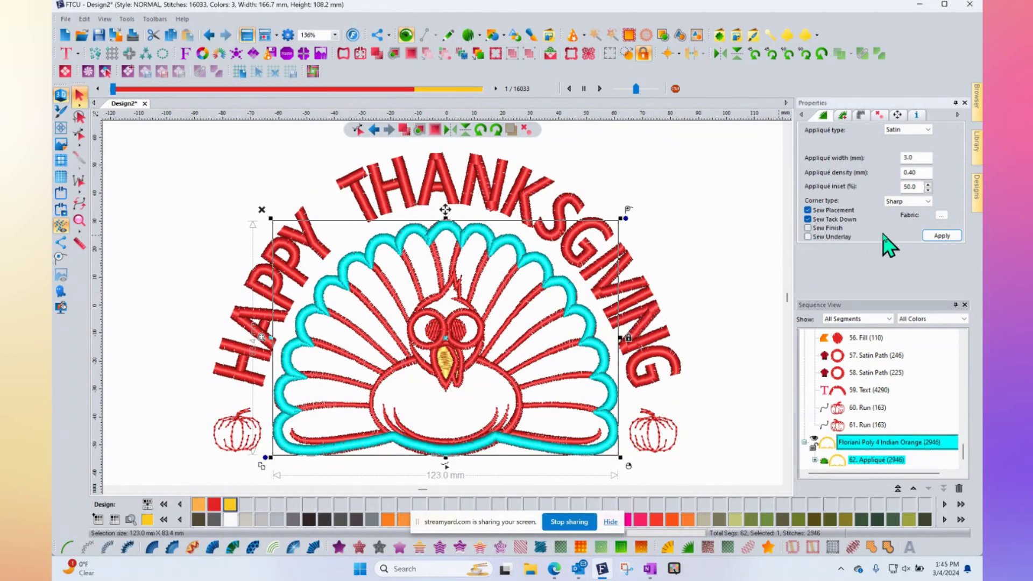
{"action": "left_click", "coordinate": [936, 237]}
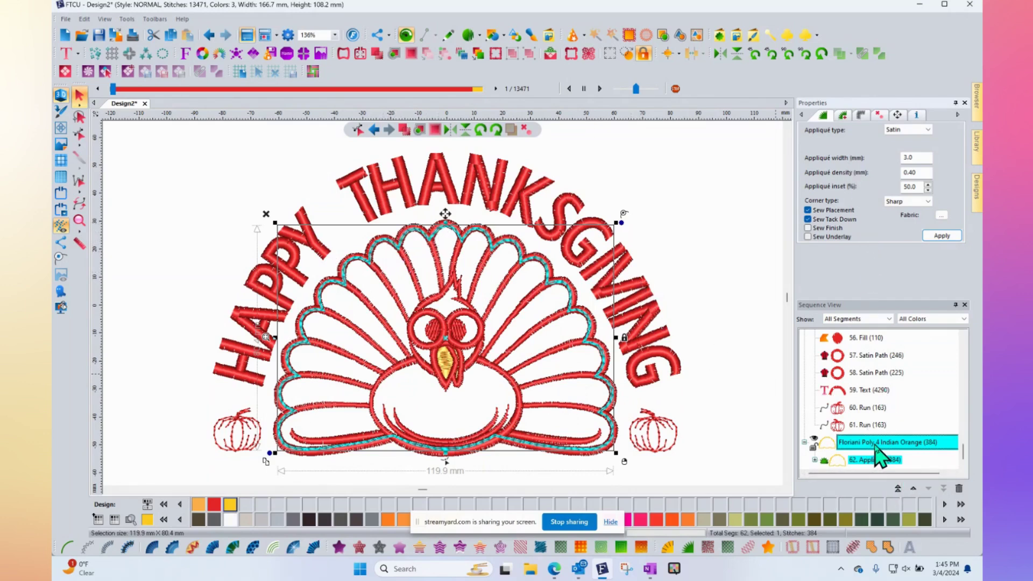
- Move the feather appliqué first in the sequence and verify the order with Simulate Sewing
{"action": "left_click", "coordinate": [897, 489]}
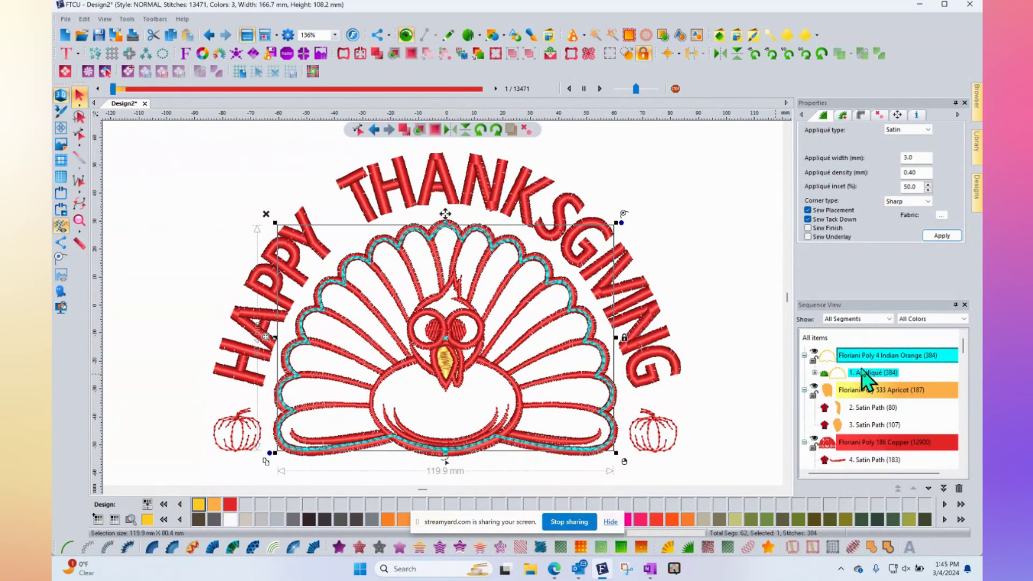
{"action": "left_click", "coordinate": [211, 171]}
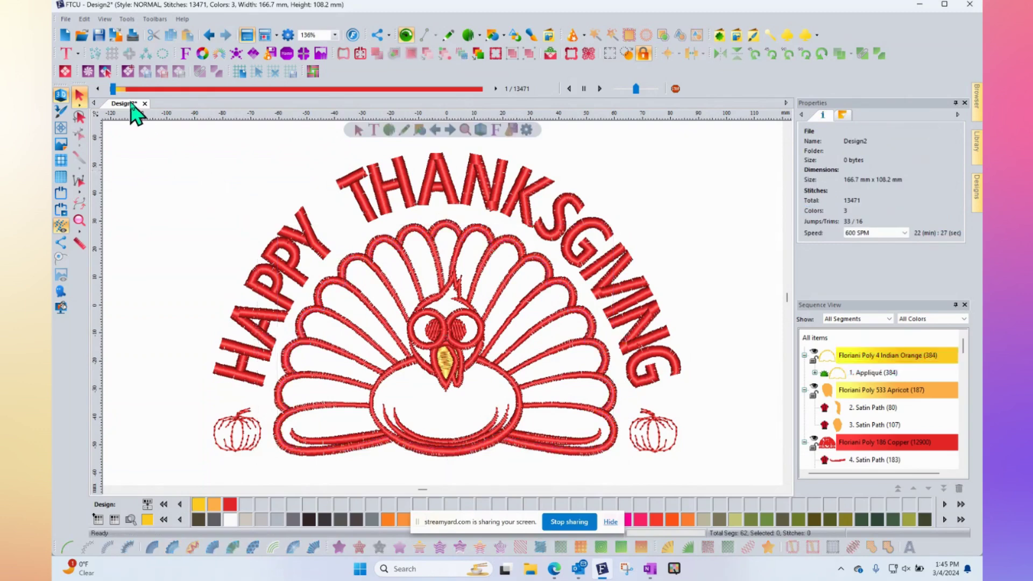
{"action": "left_click", "coordinate": [600, 88]}
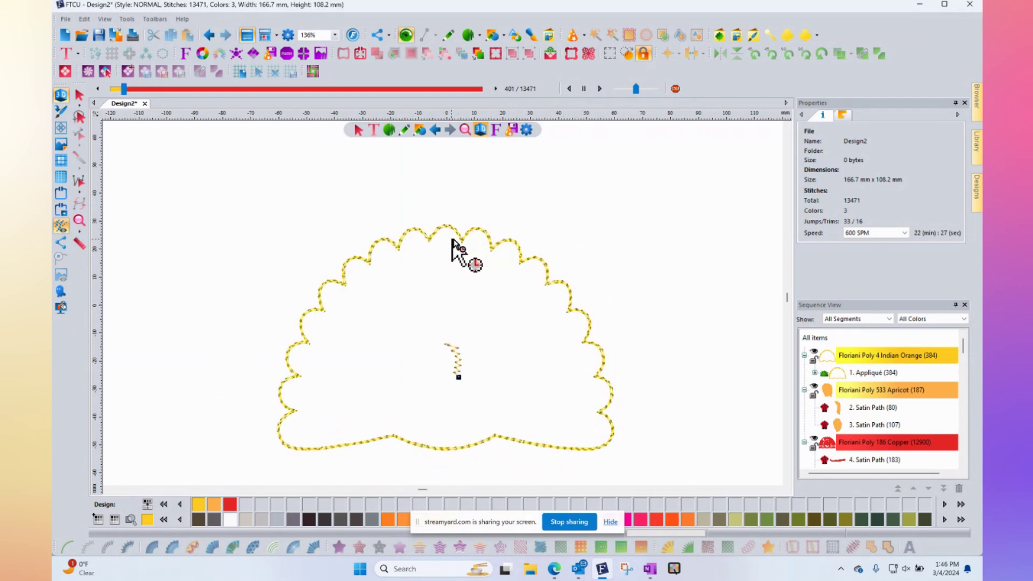
{"action": "left_click", "coordinate": [78, 221]}
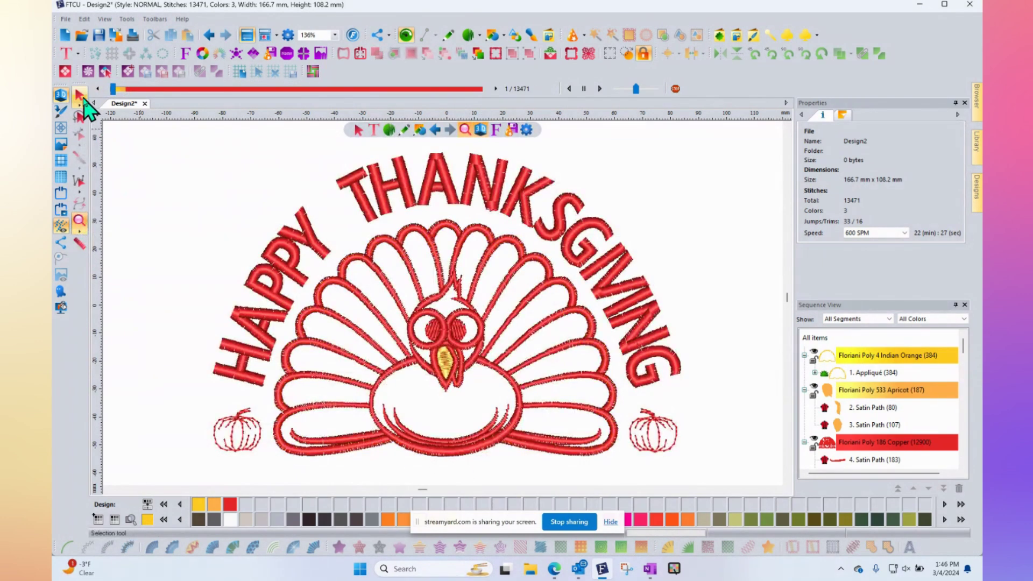
{"action": "left_click", "coordinate": [80, 97]}
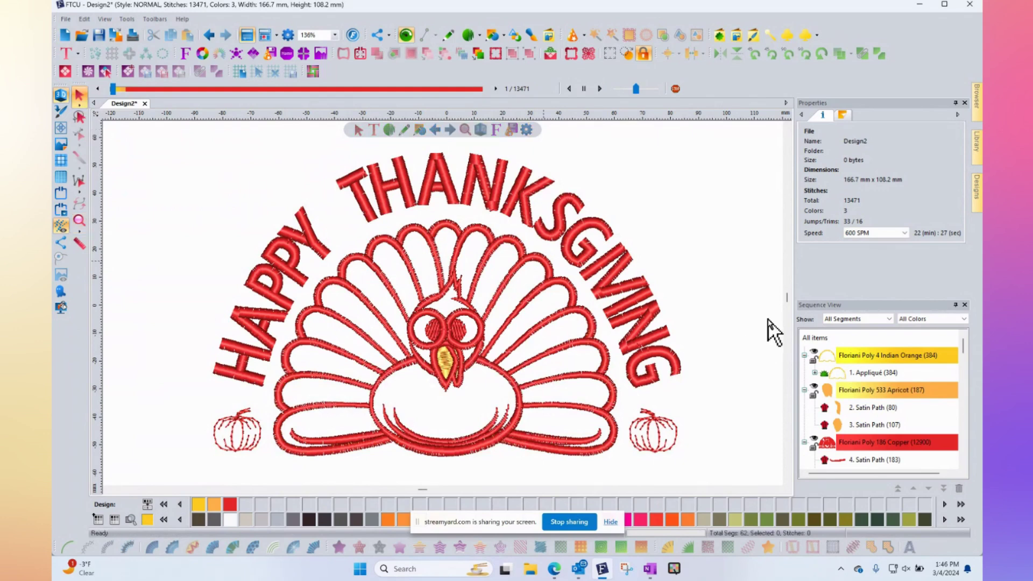
- Set the appliqué's first thread to Floriani Poly 186 Copper
{"action": "left_click", "coordinate": [815, 373]}
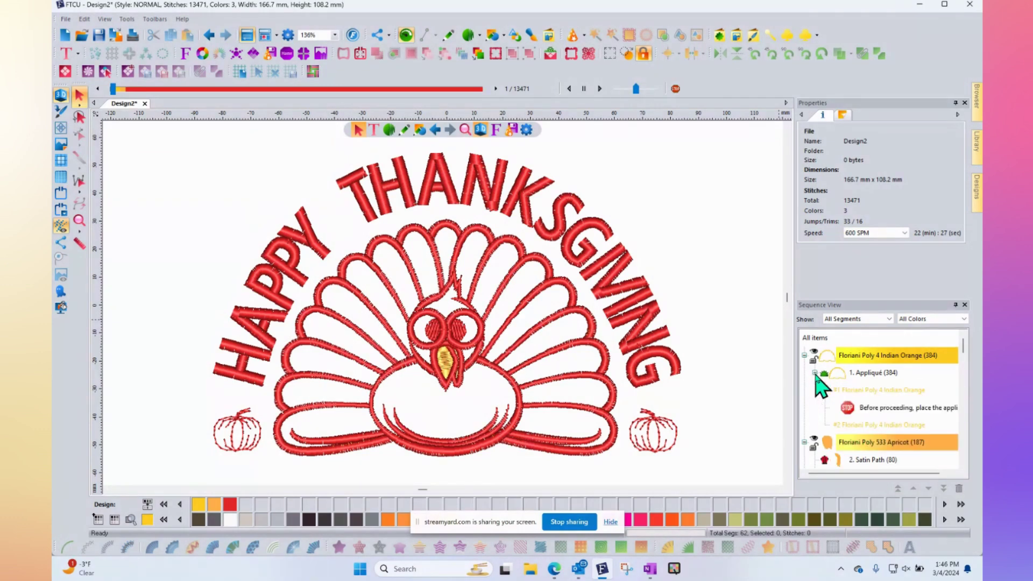
{"action": "left_click", "coordinate": [860, 391]}
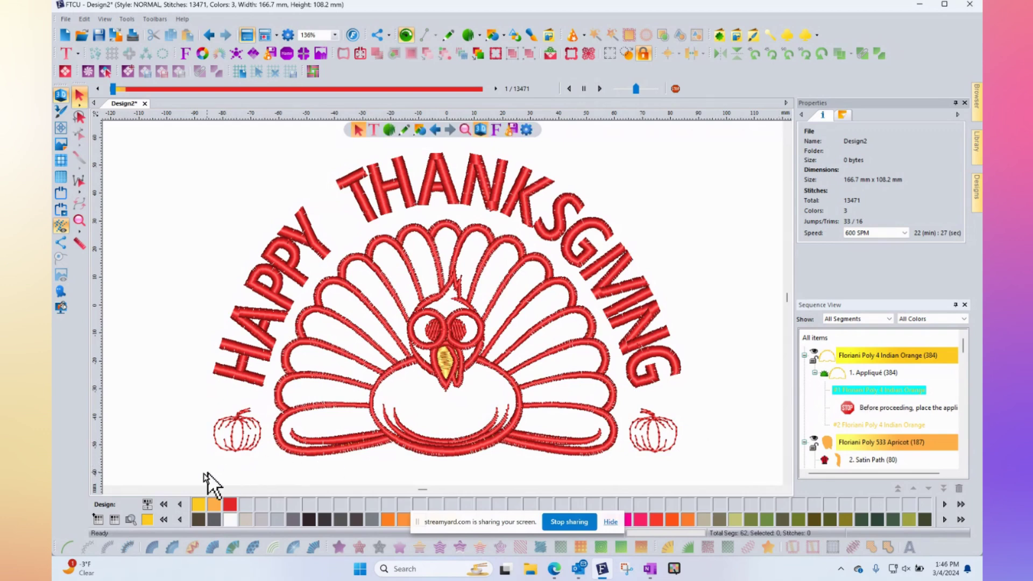
{"action": "left_click", "coordinate": [98, 520]}
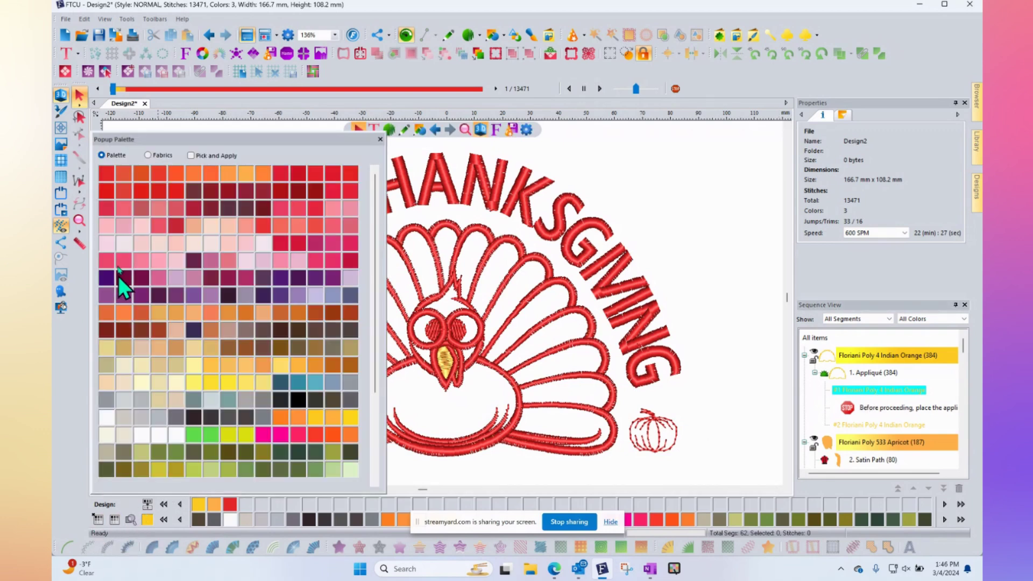
{"action": "left_click", "coordinate": [105, 173]}
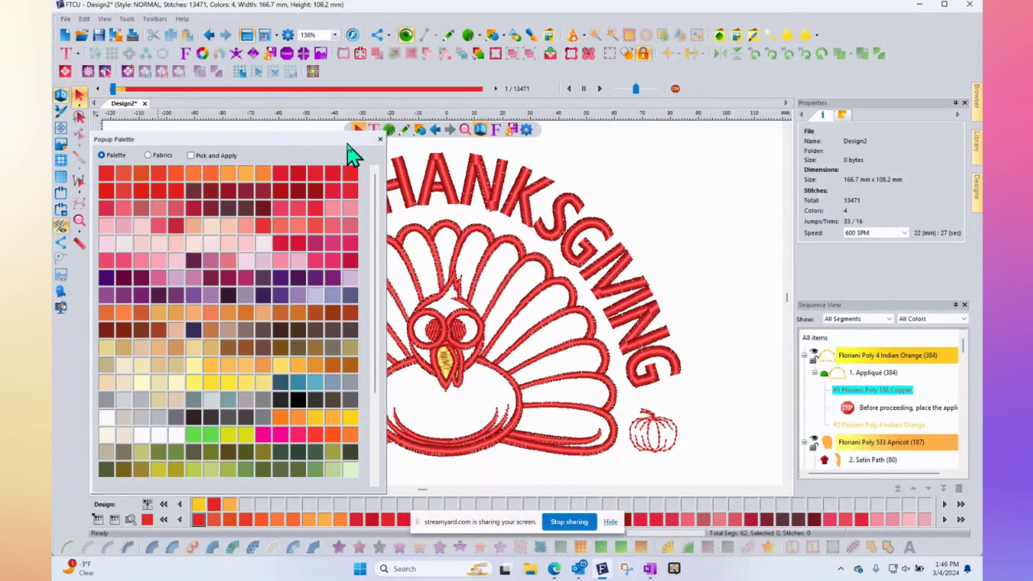
{"action": "left_click", "coordinate": [380, 140]}
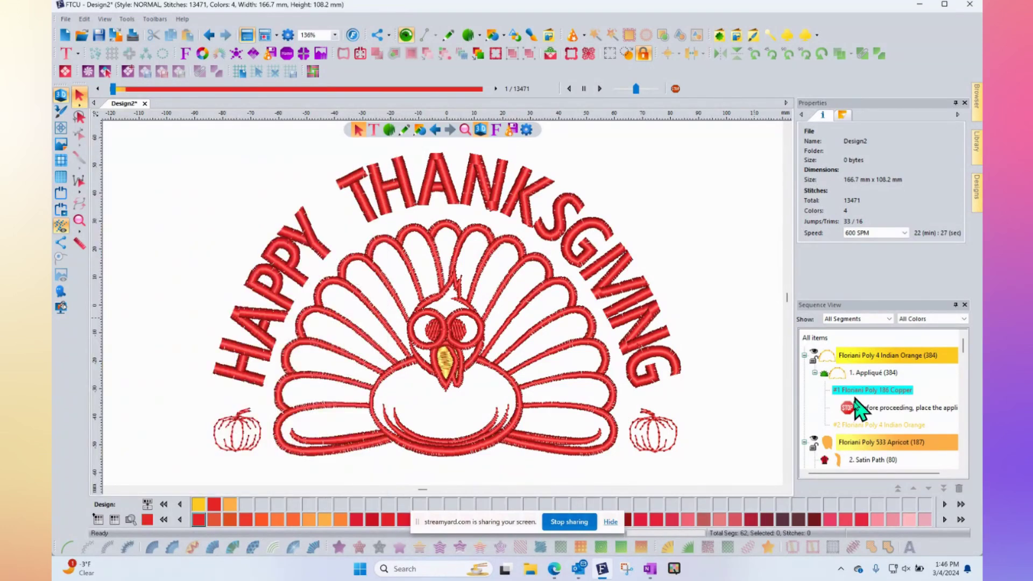
- Change the appliqué's second thread to a green
{"action": "left_click", "coordinate": [883, 425]}
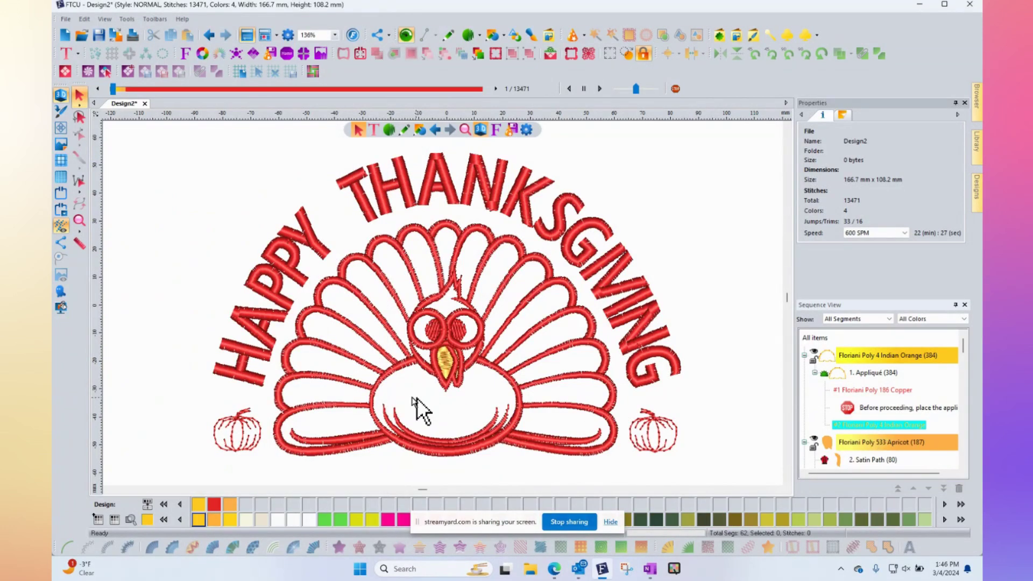
{"action": "left_click", "coordinate": [325, 520]}
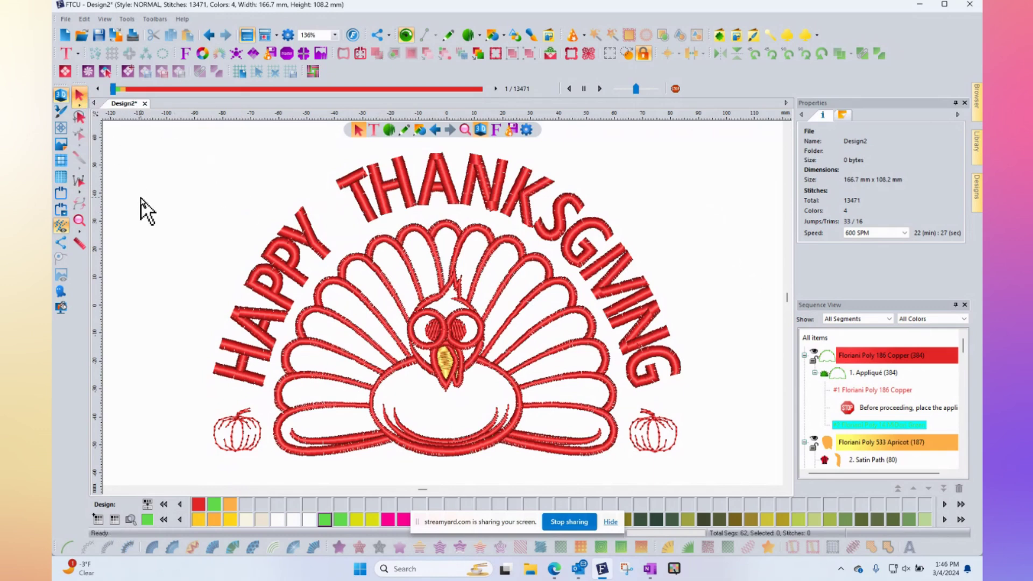
{"action": "scroll", "coordinate": [846, 422], "scroll_direction": "down", "scroll_amount": 1}
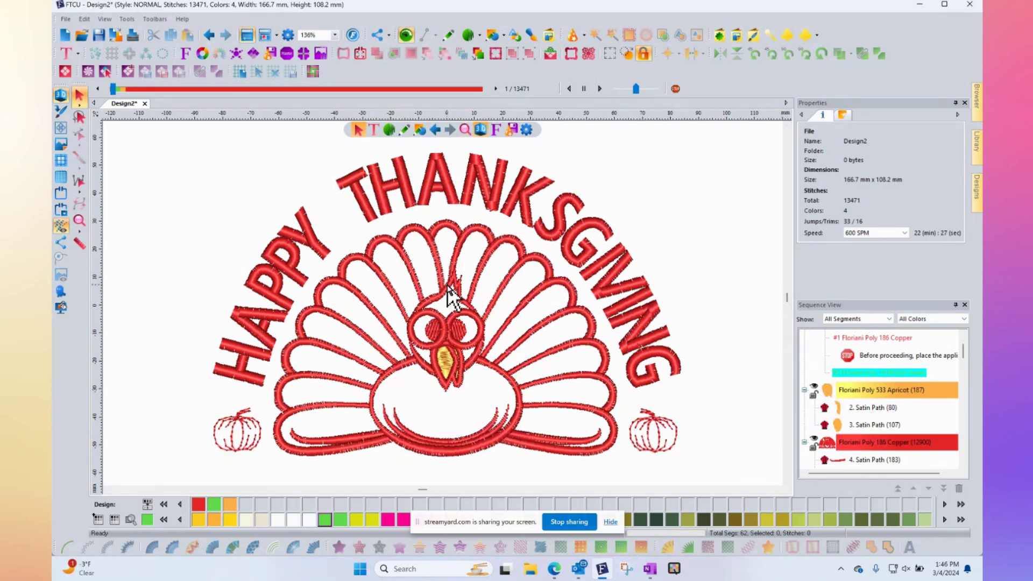
{"action": "scroll", "coordinate": [435, 310], "scroll_direction": "up", "scroll_amount": 1}
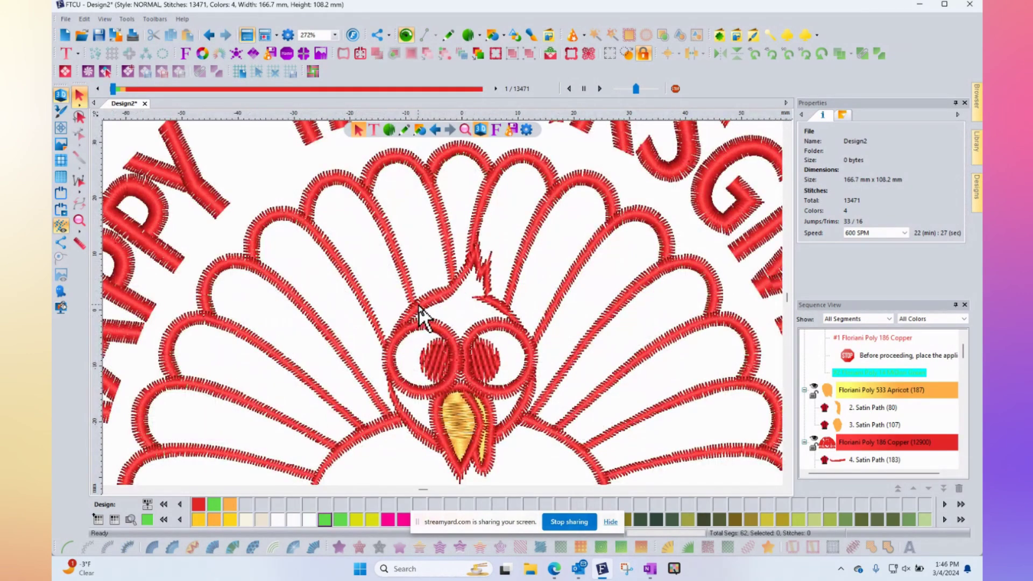
{"action": "scroll", "coordinate": [419, 305], "scroll_direction": "down", "scroll_amount": 1}
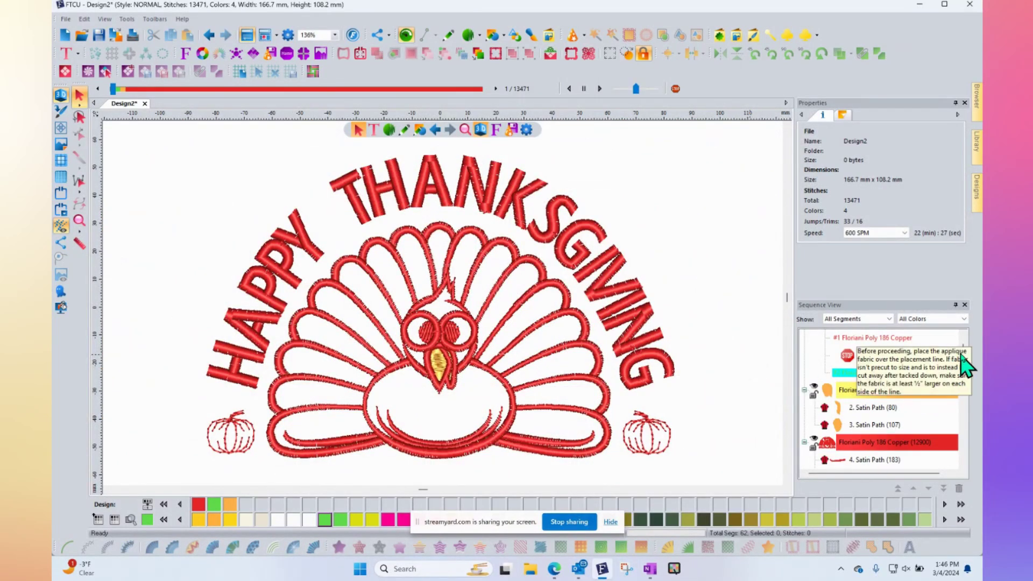
{"action": "scroll", "coordinate": [967, 354], "scroll_direction": "up", "scroll_amount": 1}
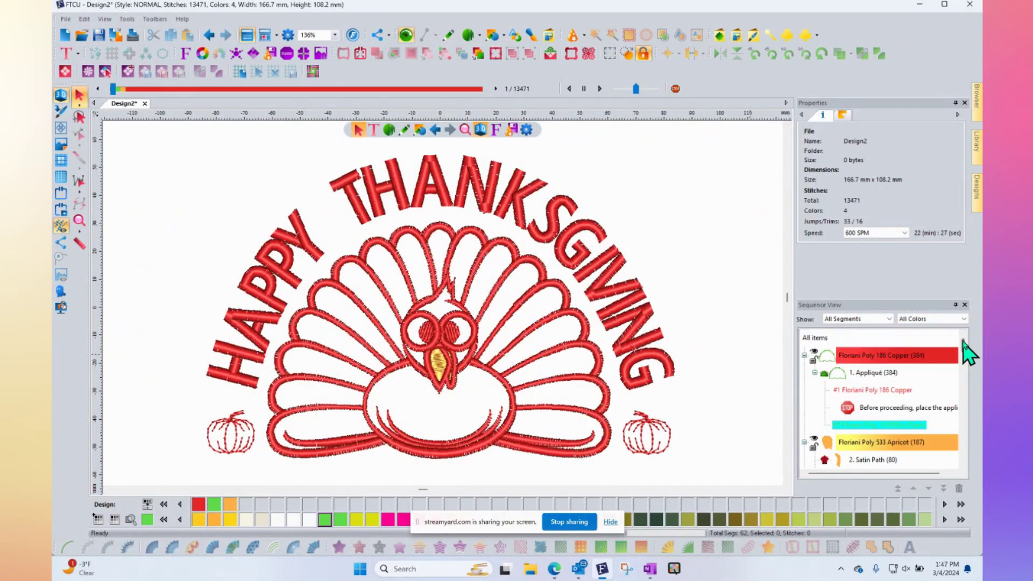
- Fill the feather appliqué with an orange fabric colour from the colour palette
{"action": "left_click", "coordinate": [867, 373]}
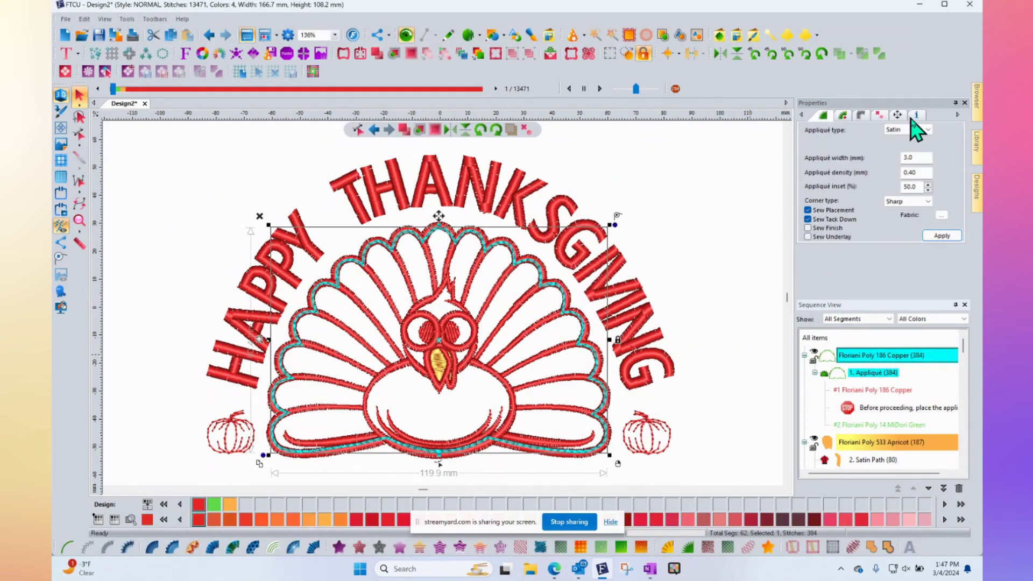
{"action": "left_click", "coordinate": [941, 215]}
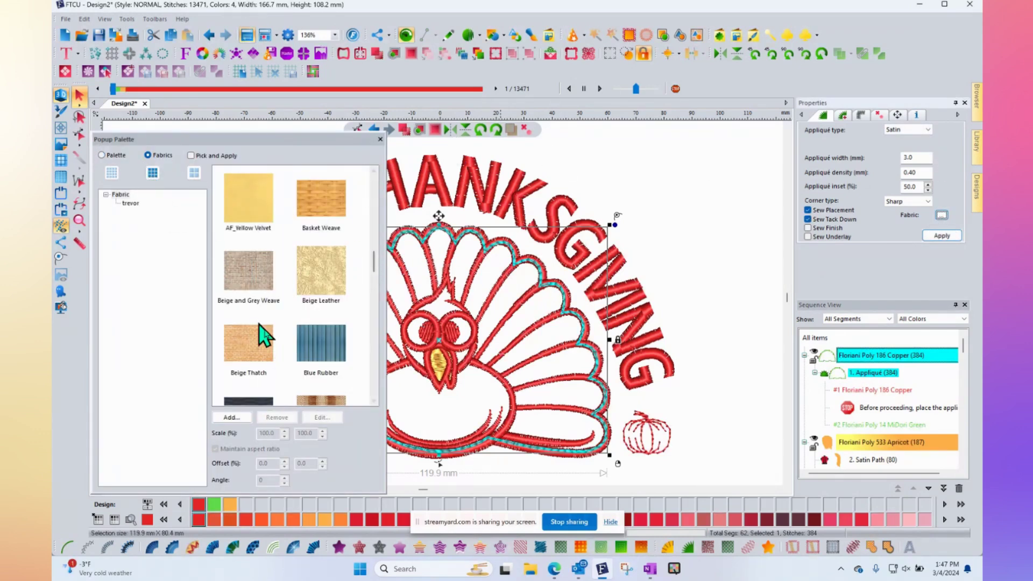
{"action": "left_click", "coordinate": [109, 156]}
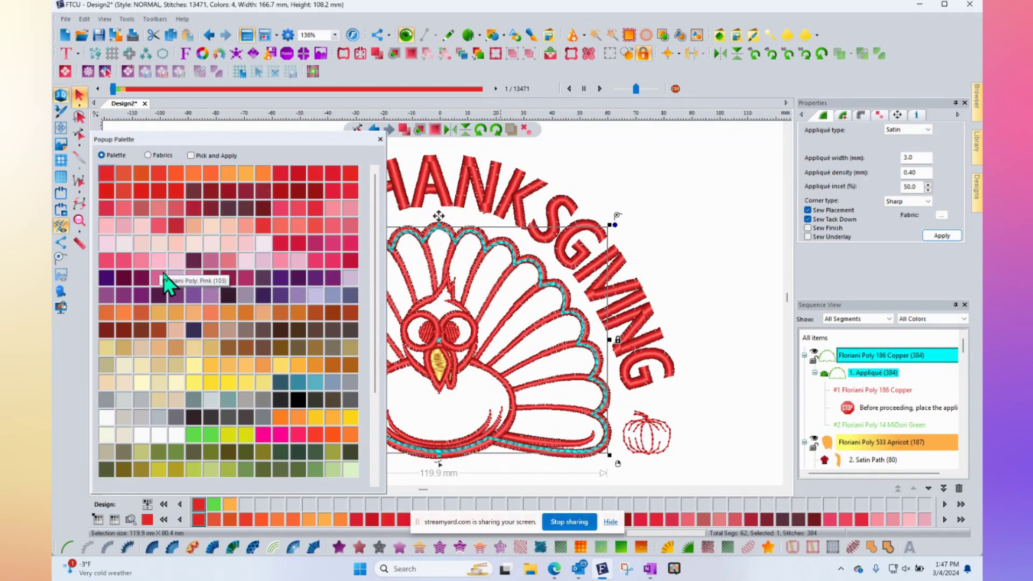
{"action": "right_click", "coordinate": [267, 364]}
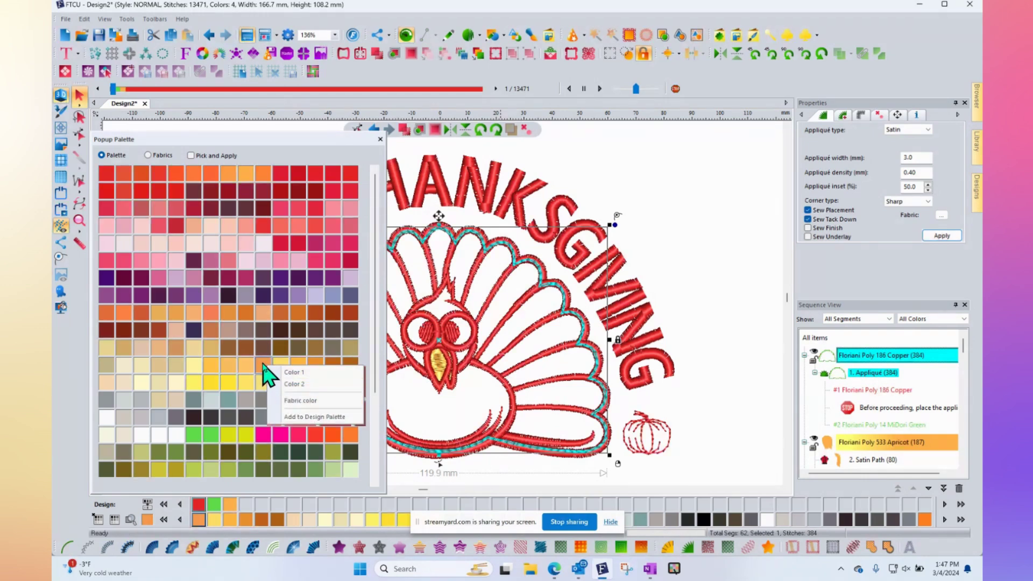
{"action": "left_click", "coordinate": [299, 403]}
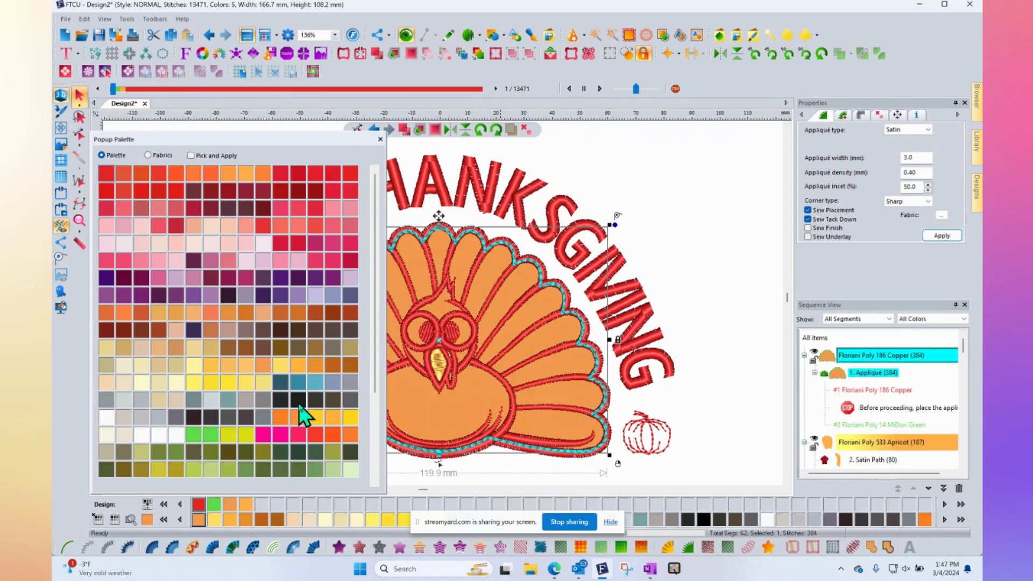
{"action": "left_click", "coordinate": [381, 139]}
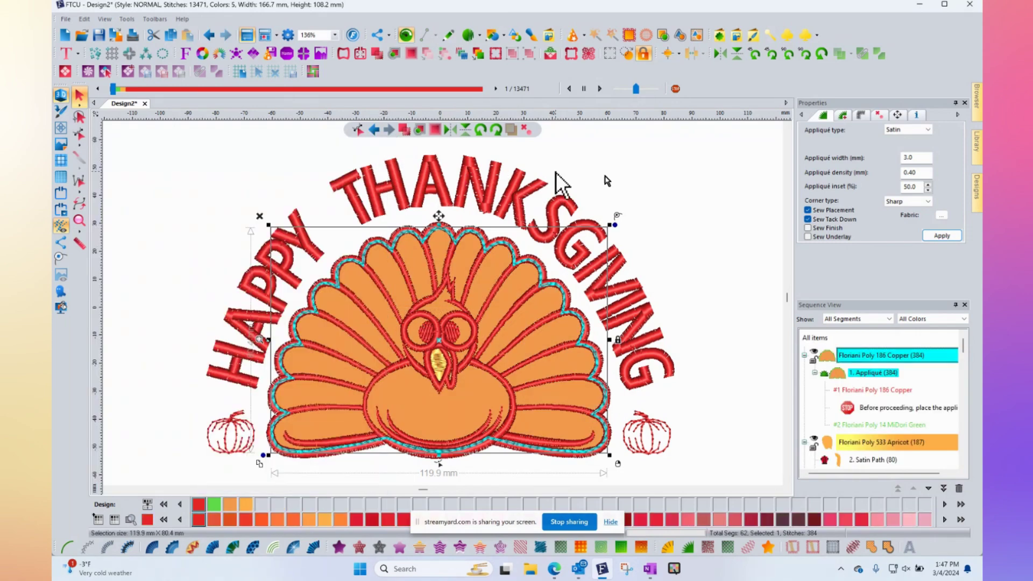
{"action": "left_click", "coordinate": [675, 190]}
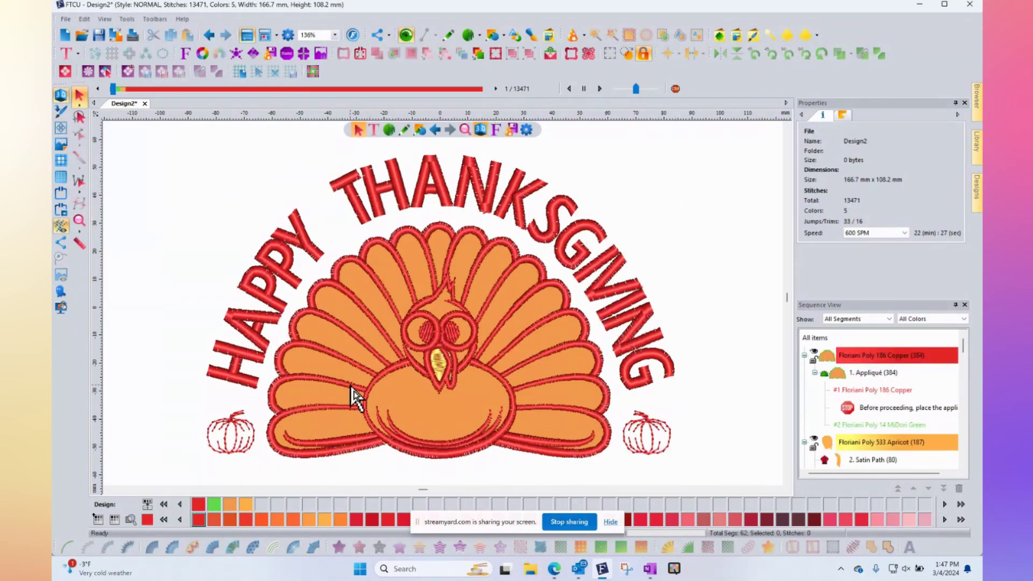